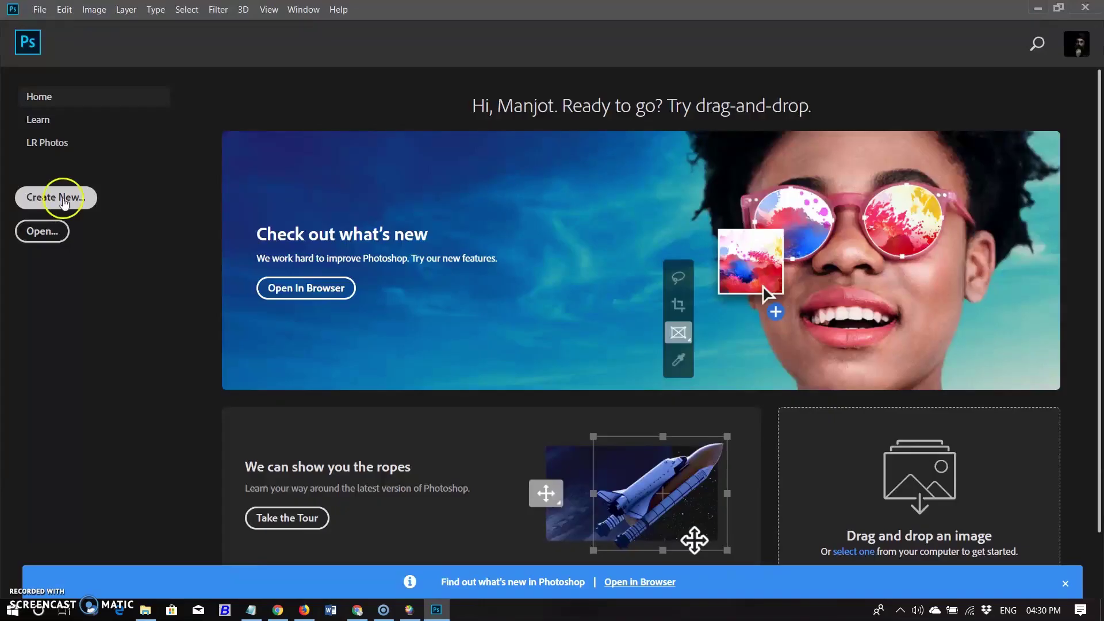
Step: Create a new 7 x 5 in document and draw a circle on it
{"action": "left_click", "coordinate": [64, 201]}
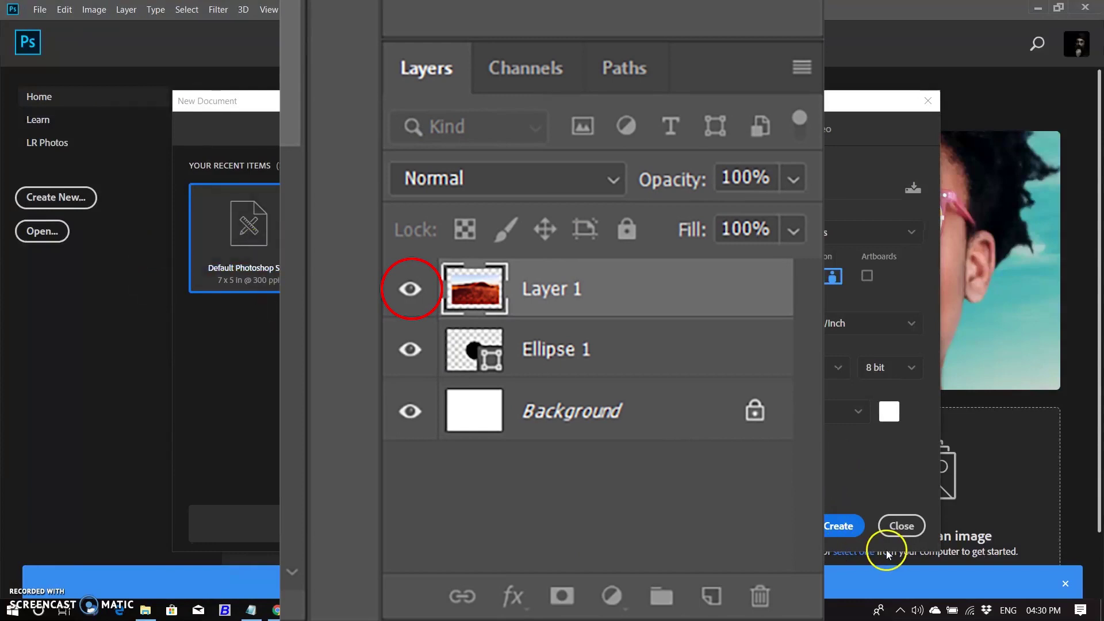
{"action": "left_click", "coordinate": [841, 525]}
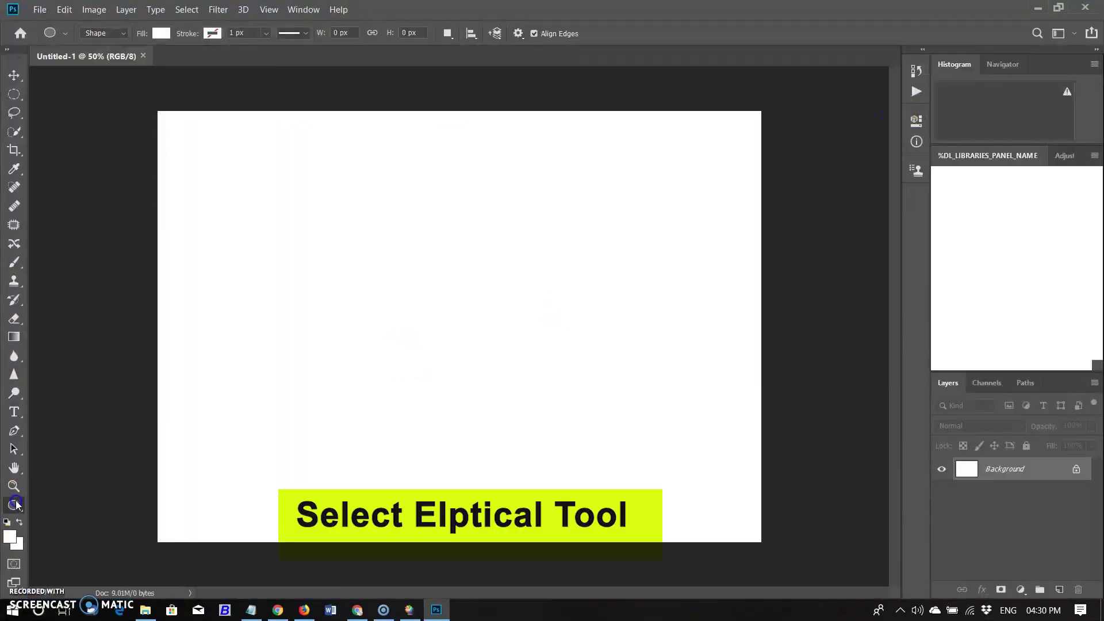
{"action": "right_click", "coordinate": [14, 505]}
{"action": "left_click", "coordinate": [74, 535]}
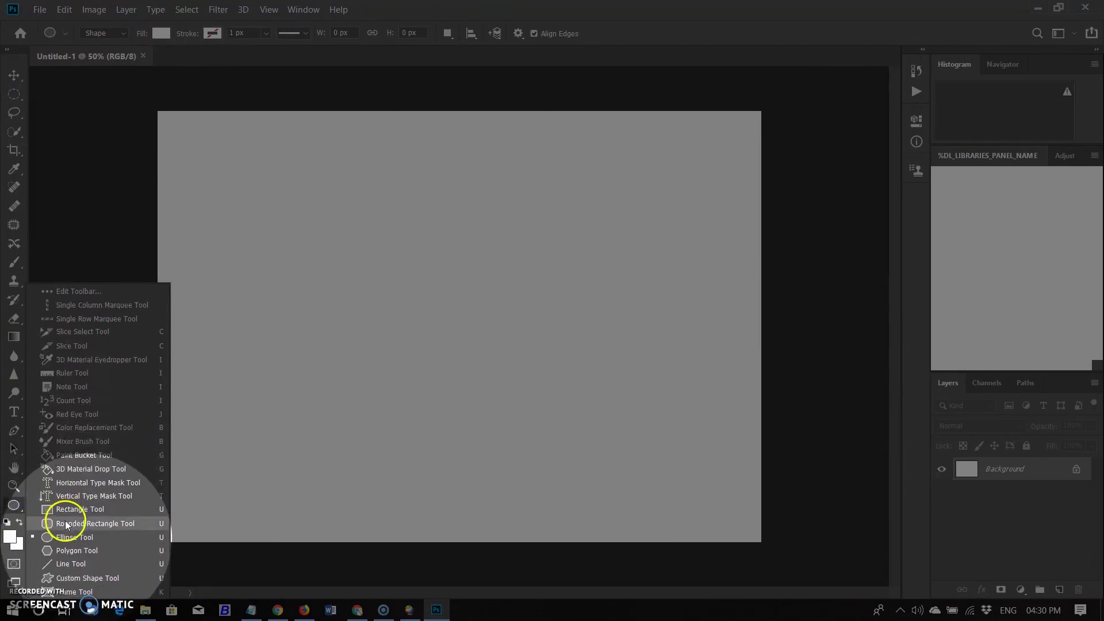
{"action": "left_click_drag", "start_coordinate": [248, 186], "coordinate": [380, 318]}
Step: Fill the circle black and bring up the dialog to open the portrait photo
{"action": "left_click", "coordinate": [694, 112]}
{"action": "left_click", "coordinate": [39, 8]}
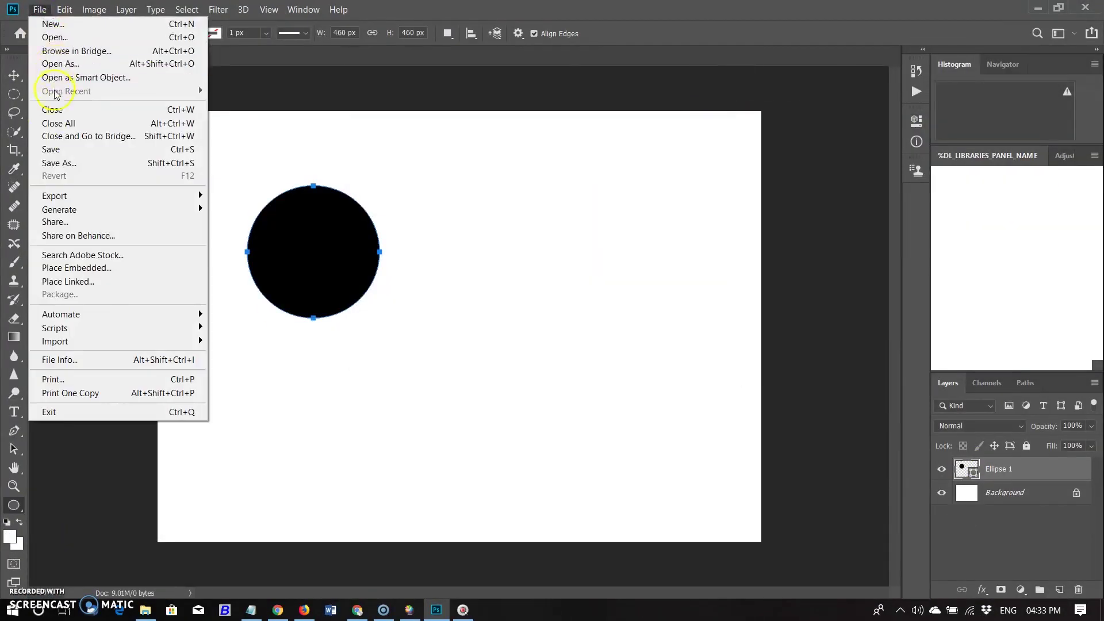
{"action": "left_click", "coordinate": [38, 37]}
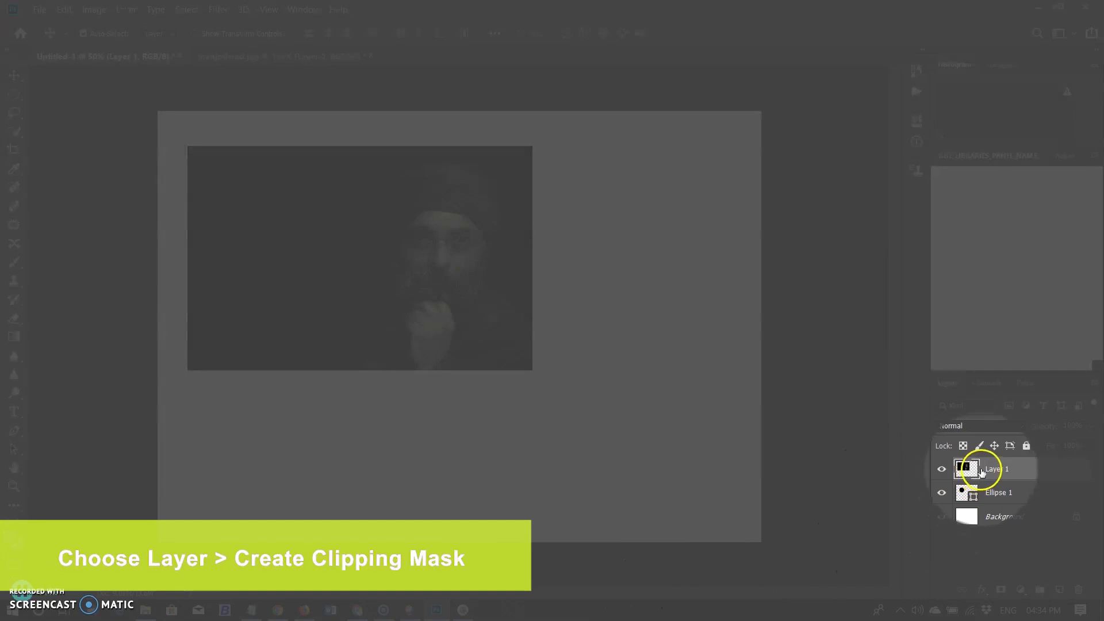
Step: Clip Layer 1 to the circle and shift the photo so the face fills it
{"action": "left_click", "coordinate": [997, 473]}
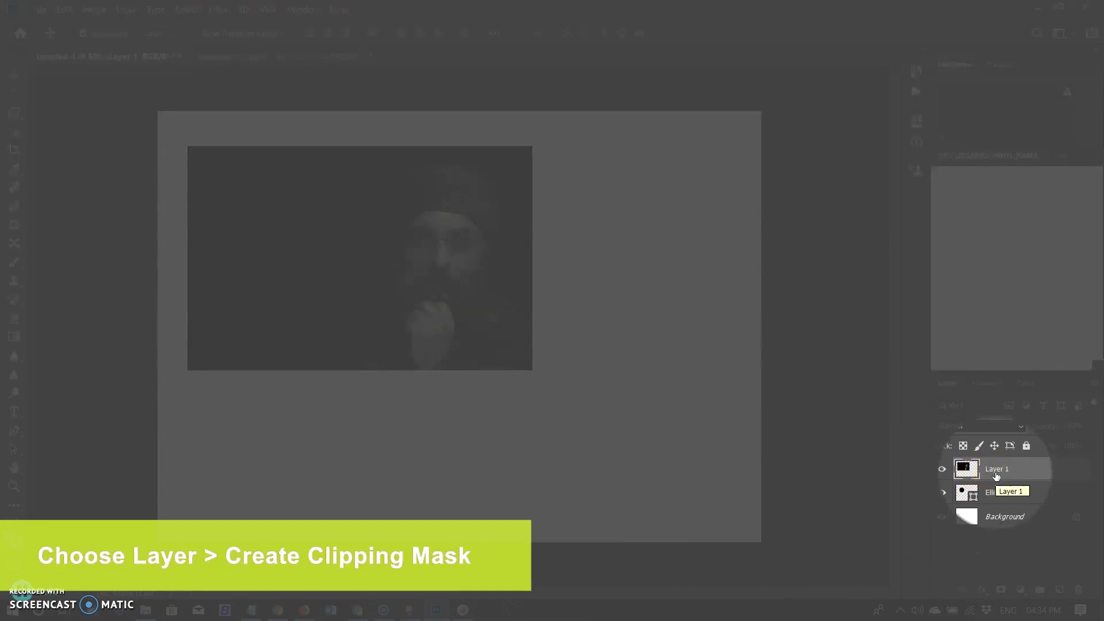
{"action": "right_click", "coordinate": [996, 474]}
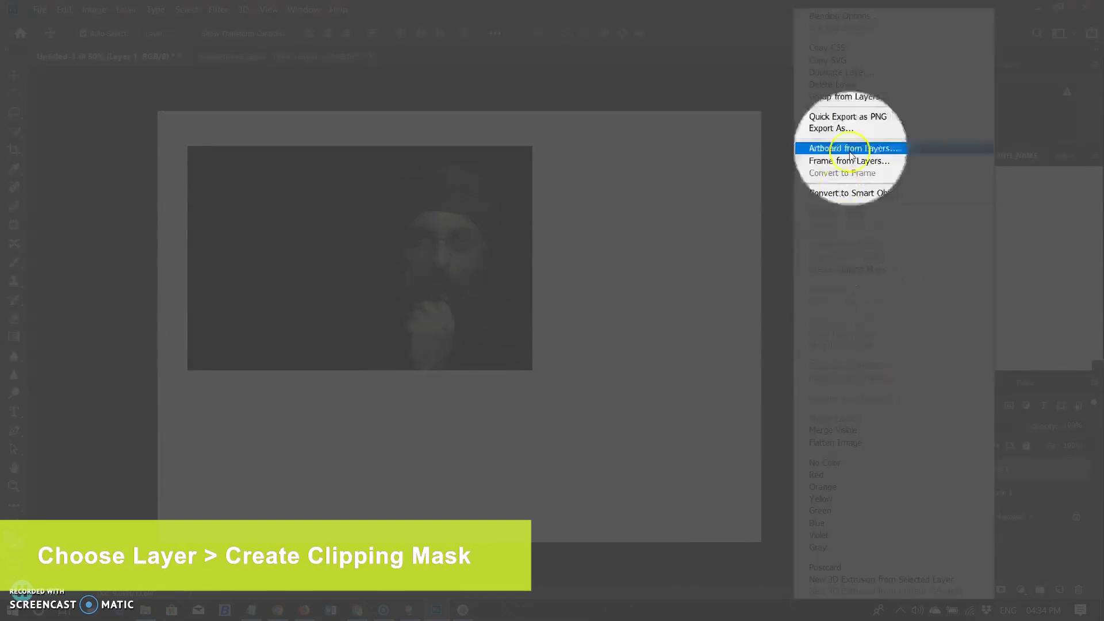
{"action": "left_click", "coordinate": [847, 269]}
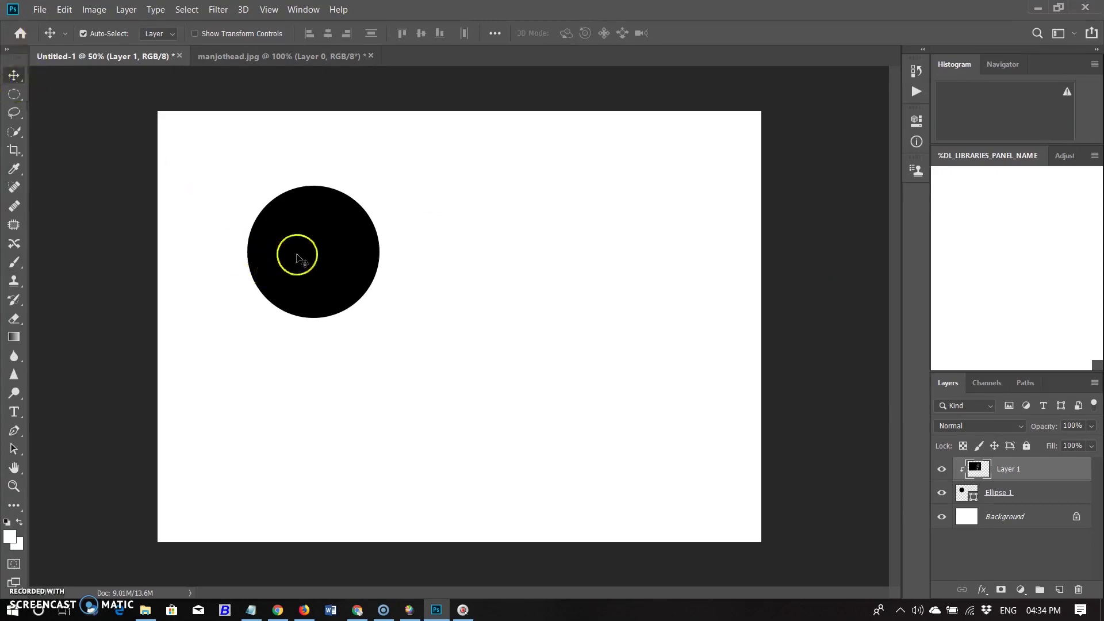
{"action": "mouse_move", "coordinate": [338, 259]}
{"action": "left_mouse_down"}
{"action": "mouse_move", "coordinate": [217, 246]}
{"action": "mouse_move", "coordinate": [320, 234]}
{"action": "left_mouse_up"}
Step: Rotate the portrait photo slightly inside the circle
{"action": "key", "text": "ctrl+t"}
{"action": "left_click_drag", "start_coordinate": [469, 399], "coordinate": [328, 282]}
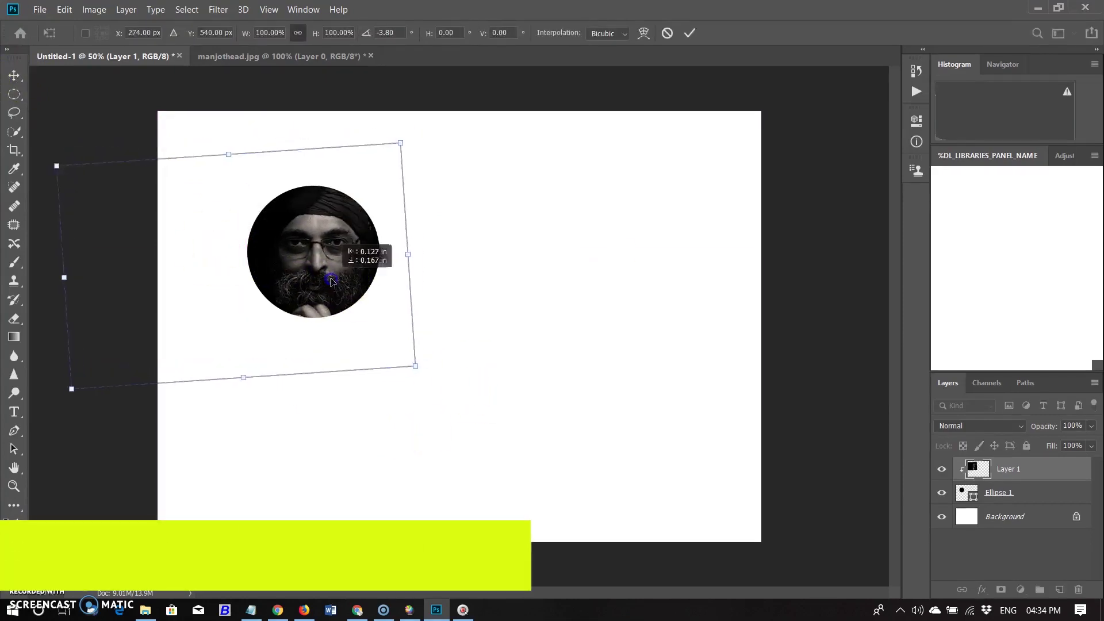
{"action": "left_click", "coordinate": [689, 33]}
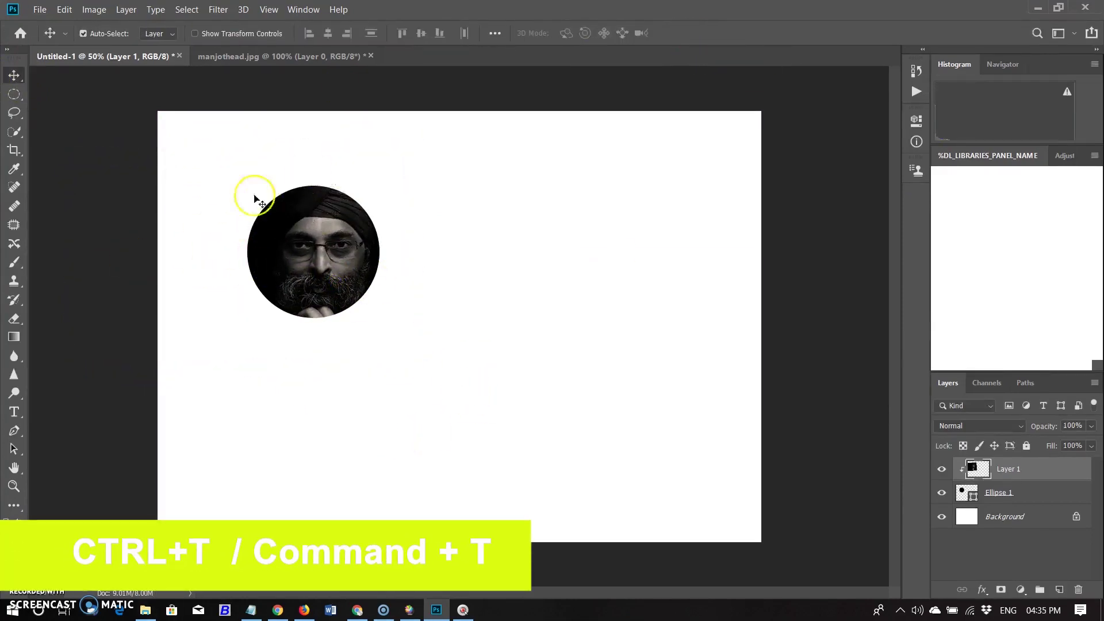
Step: Enlarge the Ellipse 1 circle to about 1.76 in around the face
{"action": "left_click", "coordinate": [252, 271]}
{"action": "key", "text": "ctrl+t"}
{"action": "left_click_drag", "start_coordinate": [379, 318], "coordinate": [403, 341]}
{"action": "left_click_drag", "start_coordinate": [247, 186], "coordinate": [237, 173]}
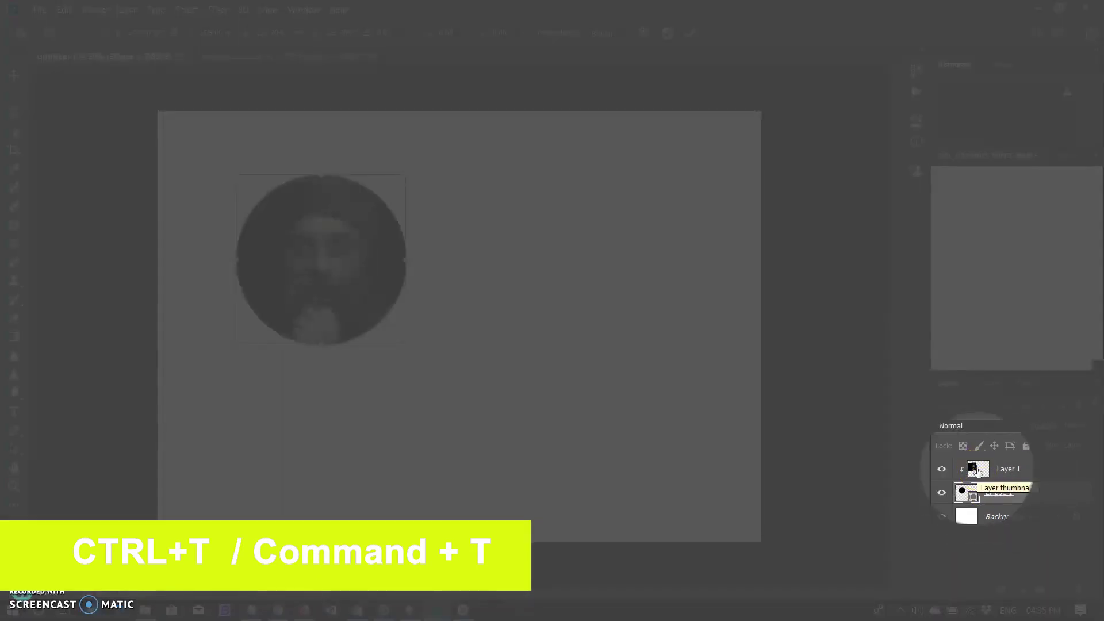
{"action": "left_click", "coordinate": [983, 469]}
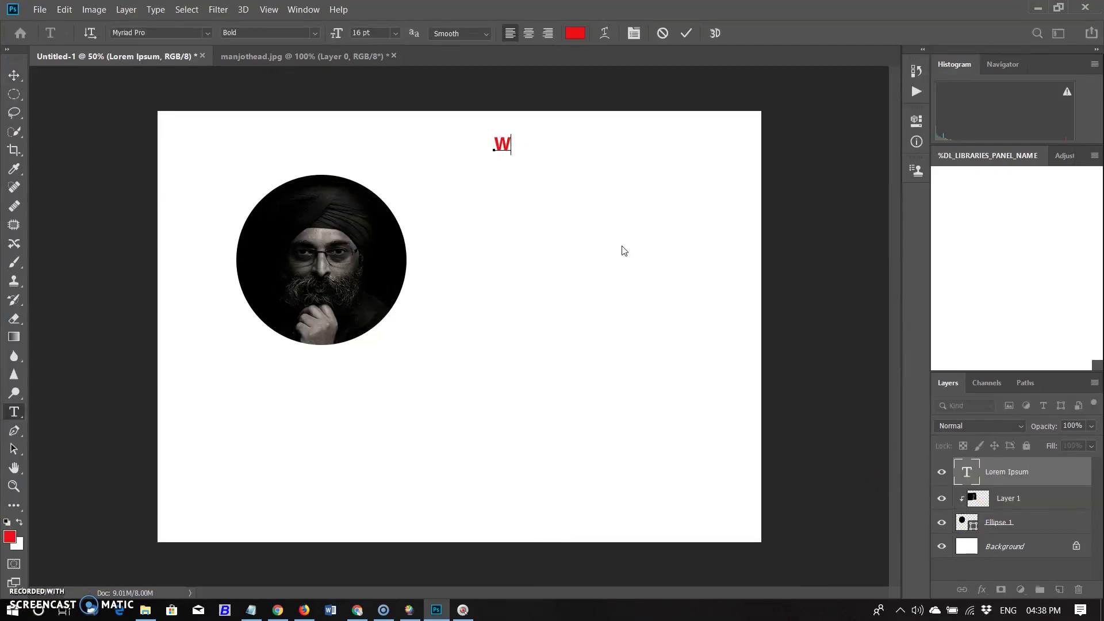
{"action": "type", "text": "WITH NEW FRAME TOOL"}
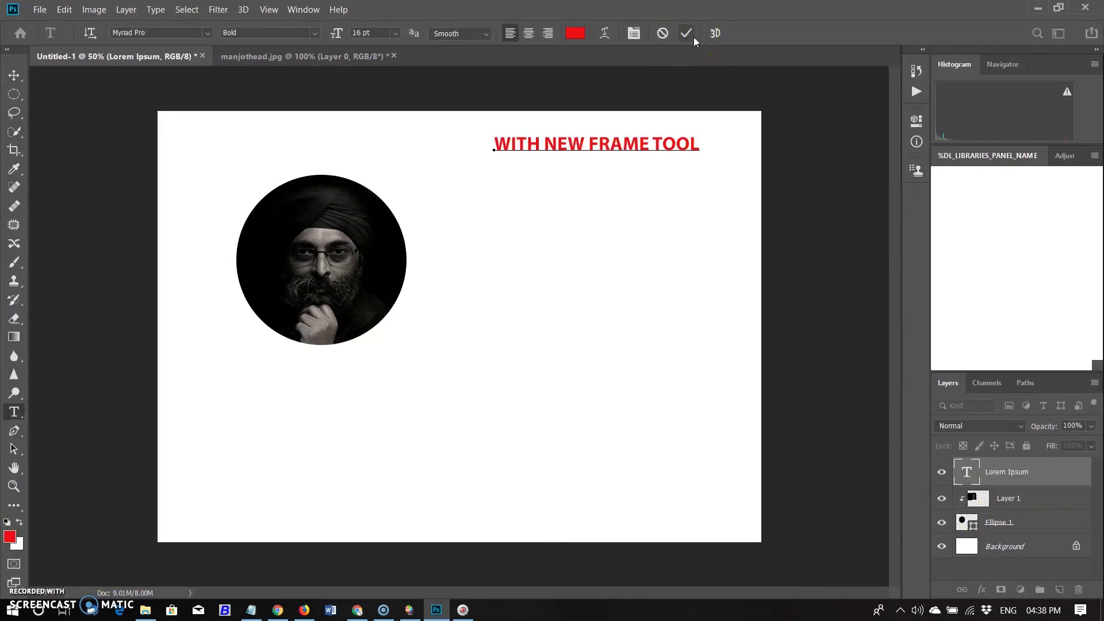
Step: Delete the red heading text, then draw elliptical Frame 1 right of the portrait
{"action": "left_click", "coordinate": [694, 39]}
{"action": "key", "text": "Delete"}
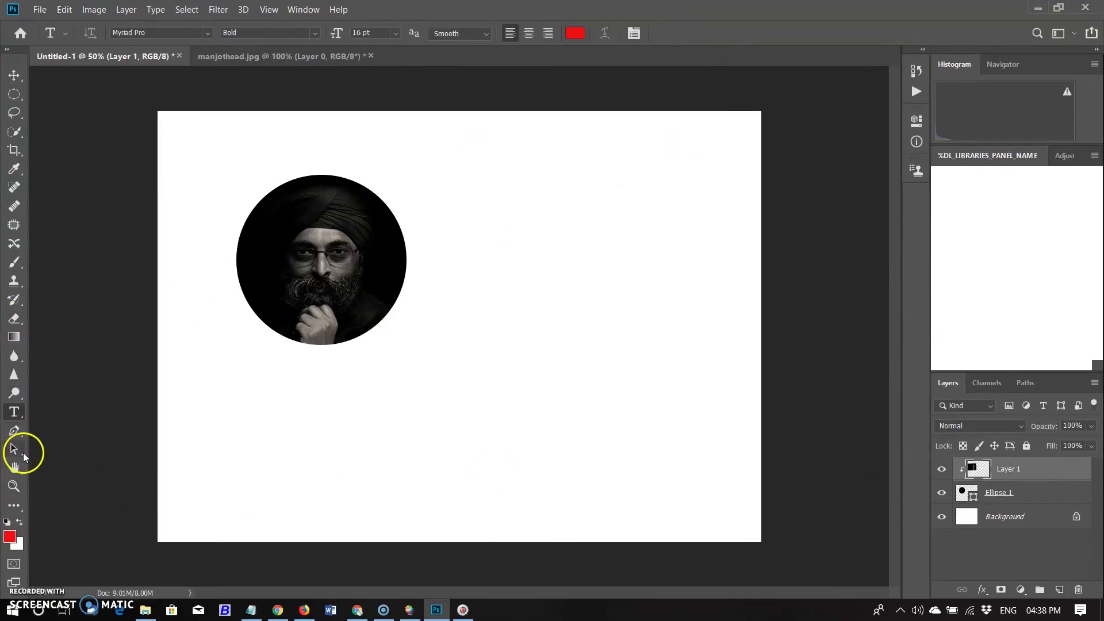
{"action": "left_click", "coordinate": [14, 505]}
{"action": "right_click", "coordinate": [23, 512]}
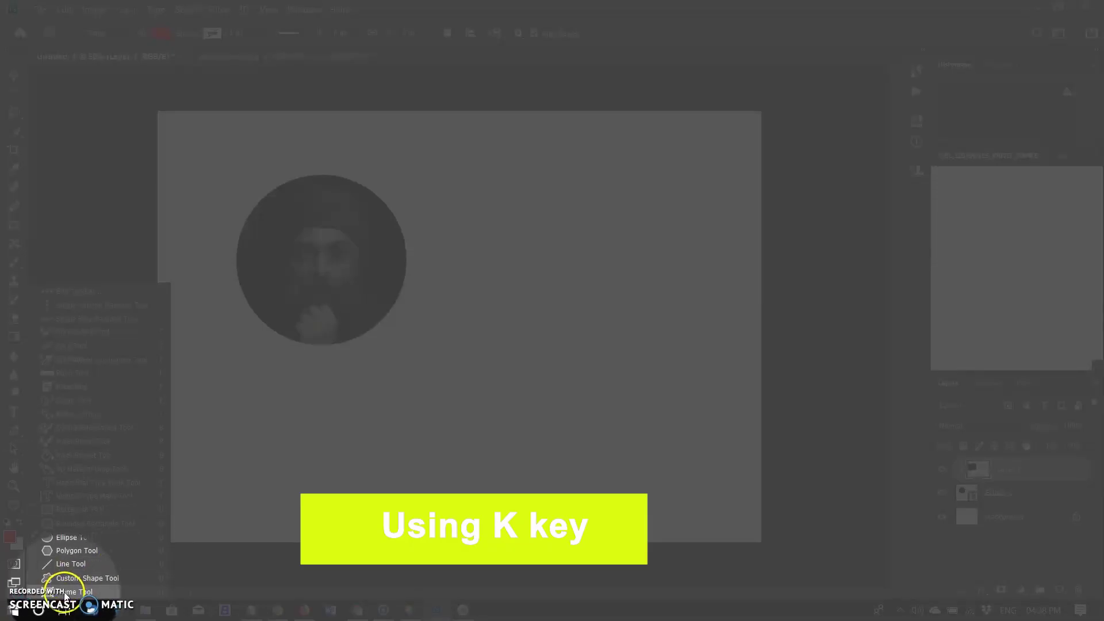
{"action": "left_click", "coordinate": [70, 591]}
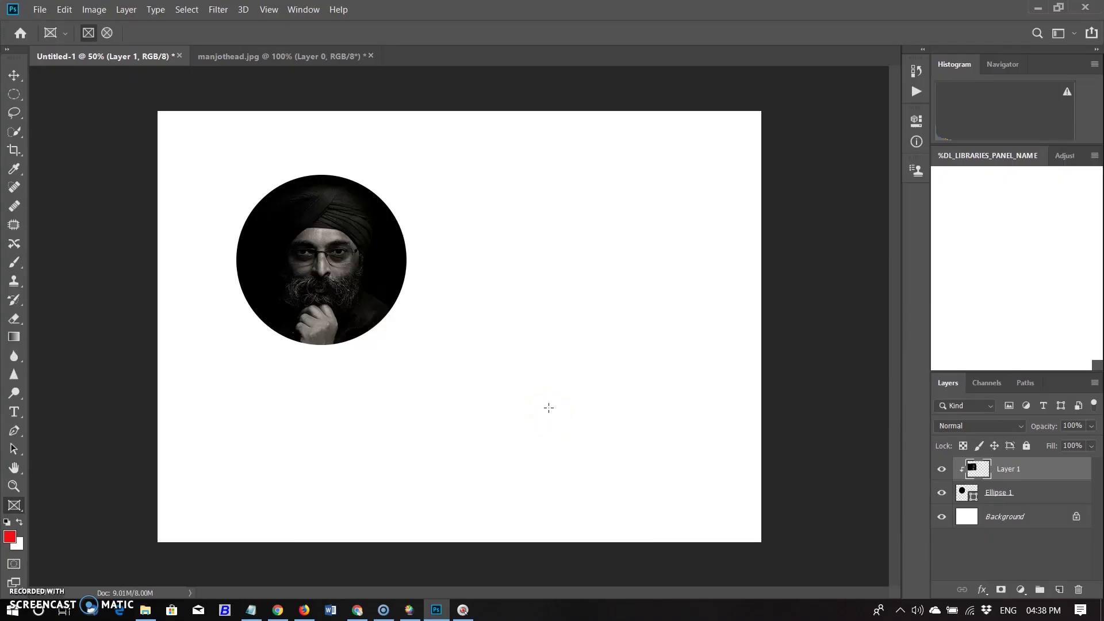
{"action": "left_click_drag", "start_coordinate": [489, 199], "coordinate": [536, 236]}
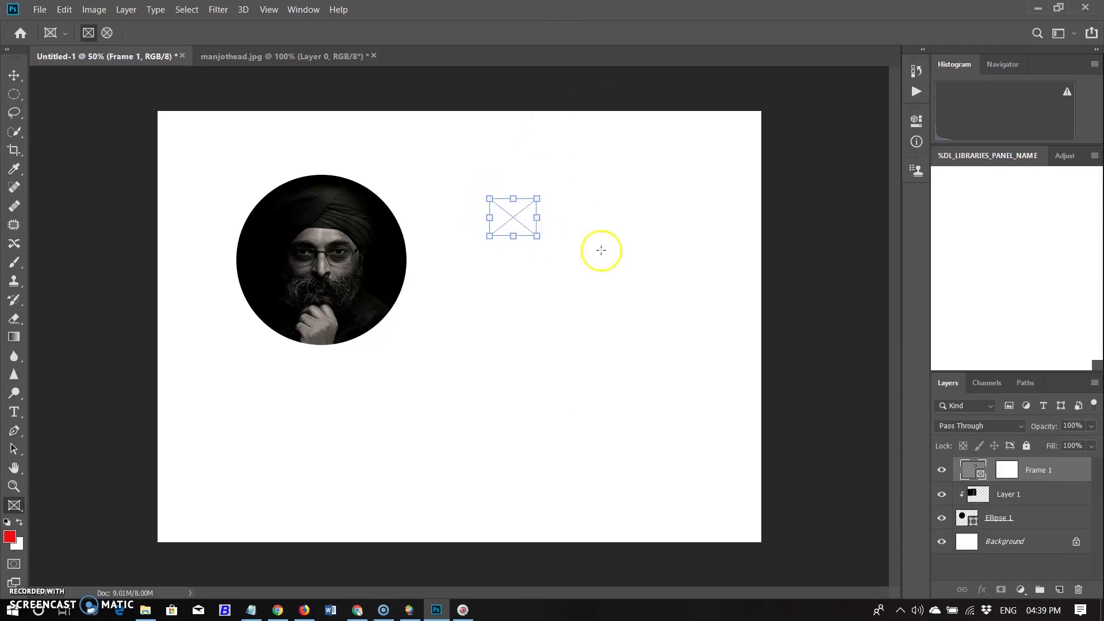
{"action": "key", "text": "ctrl+z"}
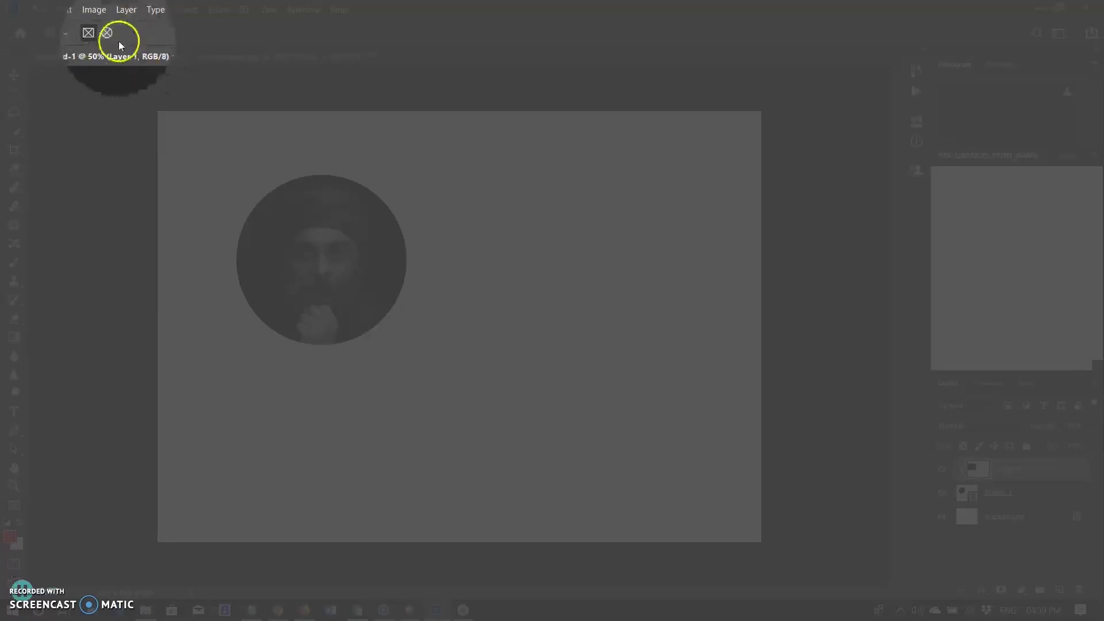
{"action": "left_click", "coordinate": [107, 33]}
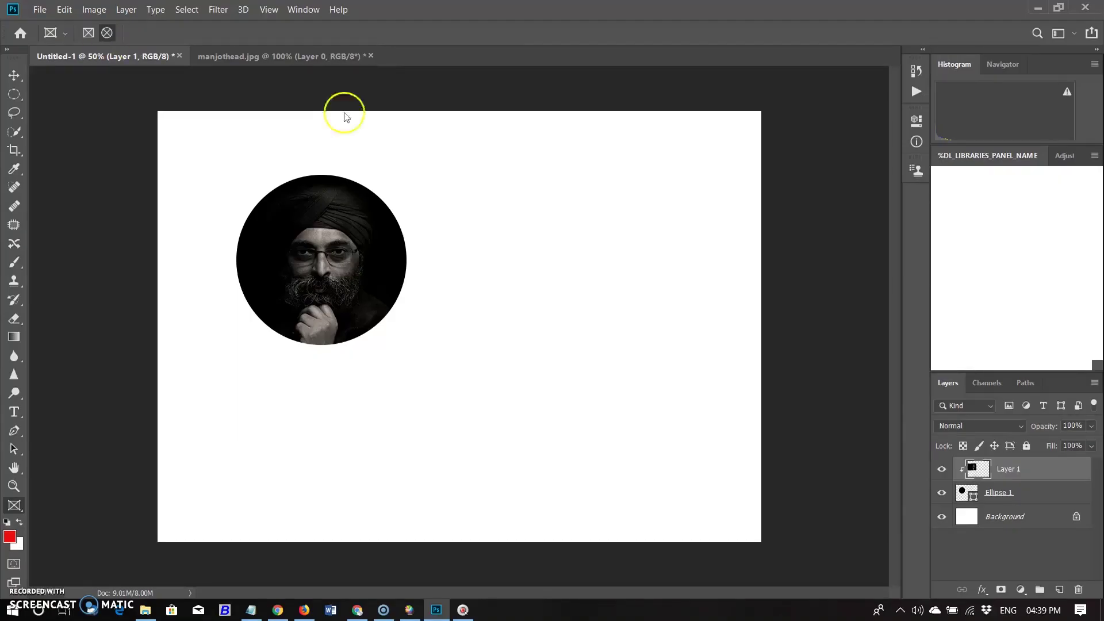
{"action": "left_click_drag", "start_coordinate": [504, 197], "coordinate": [659, 354]}
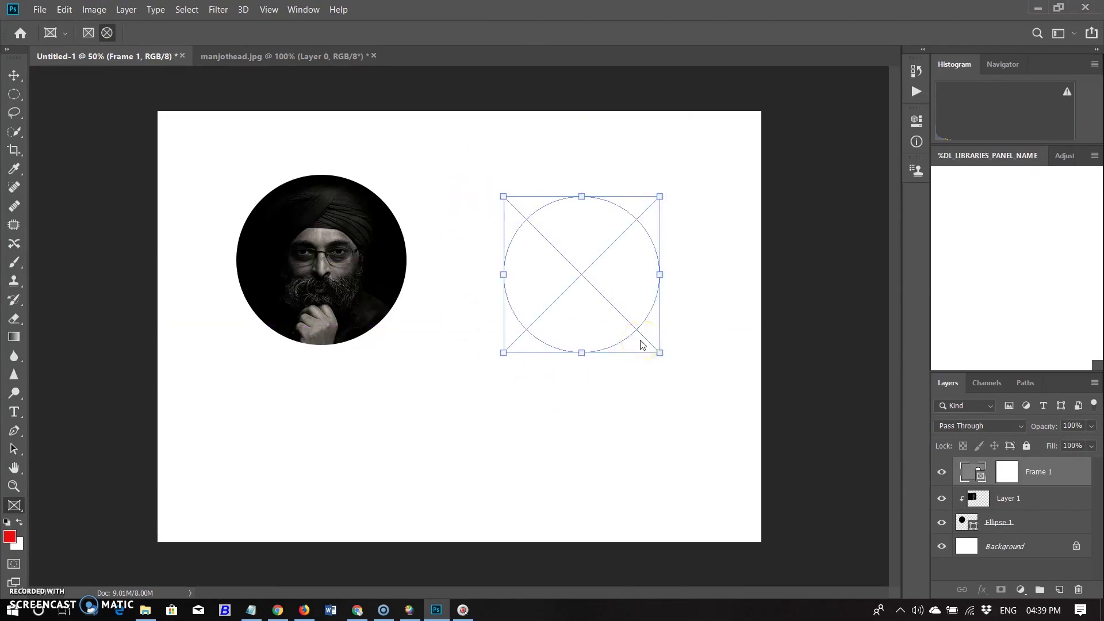
Step: Drag the manjothead.jpg photo into the circular frame and position the face within it
{"action": "left_click", "coordinate": [303, 56]}
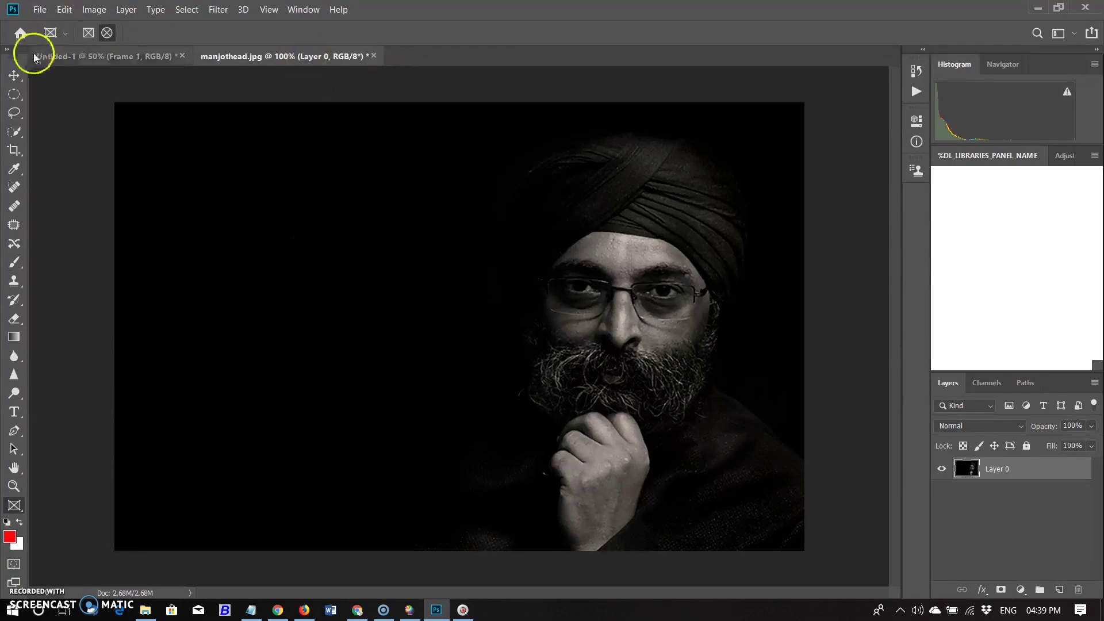
{"action": "left_click", "coordinate": [13, 76]}
{"action": "mouse_move", "coordinate": [650, 306]}
{"action": "left_mouse_down"}
{"action": "mouse_move", "coordinate": [164, 57]}
{"action": "mouse_move", "coordinate": [564, 284]}
{"action": "mouse_move", "coordinate": [555, 299]}
{"action": "left_mouse_up"}
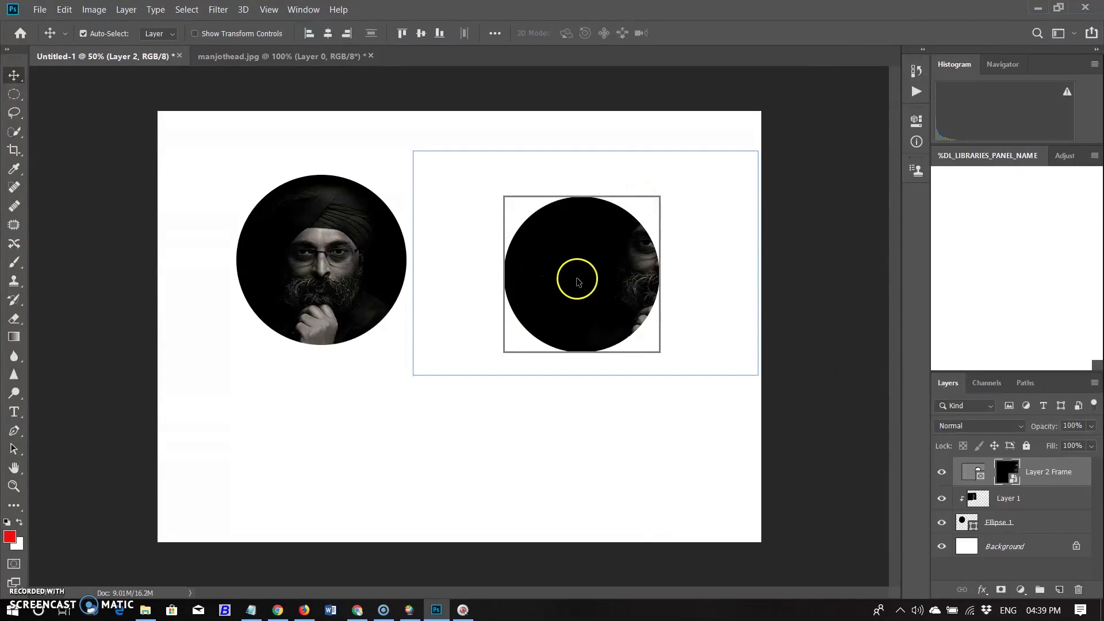
{"action": "mouse_move", "coordinate": [612, 273]}
{"action": "left_mouse_down"}
{"action": "mouse_move", "coordinate": [537, 286]}
{"action": "mouse_move", "coordinate": [531, 297]}
{"action": "left_mouse_up"}
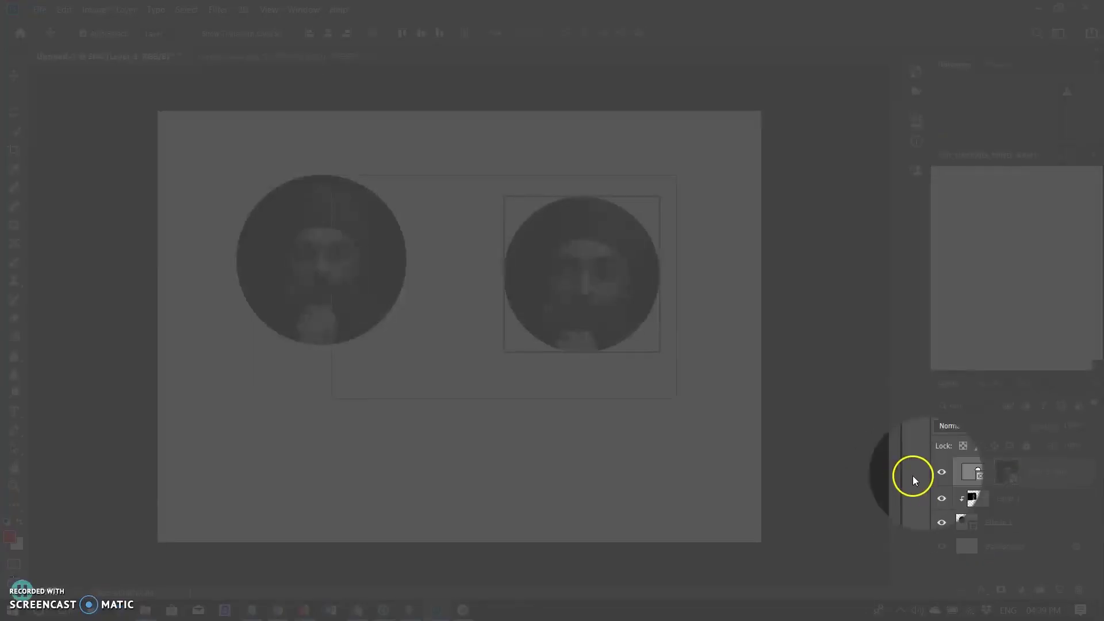
Step: Enlarge the right circular frame with a free transform
{"action": "left_click", "coordinate": [980, 475]}
{"action": "left_click_drag", "start_coordinate": [504, 351], "coordinate": [458, 397]}
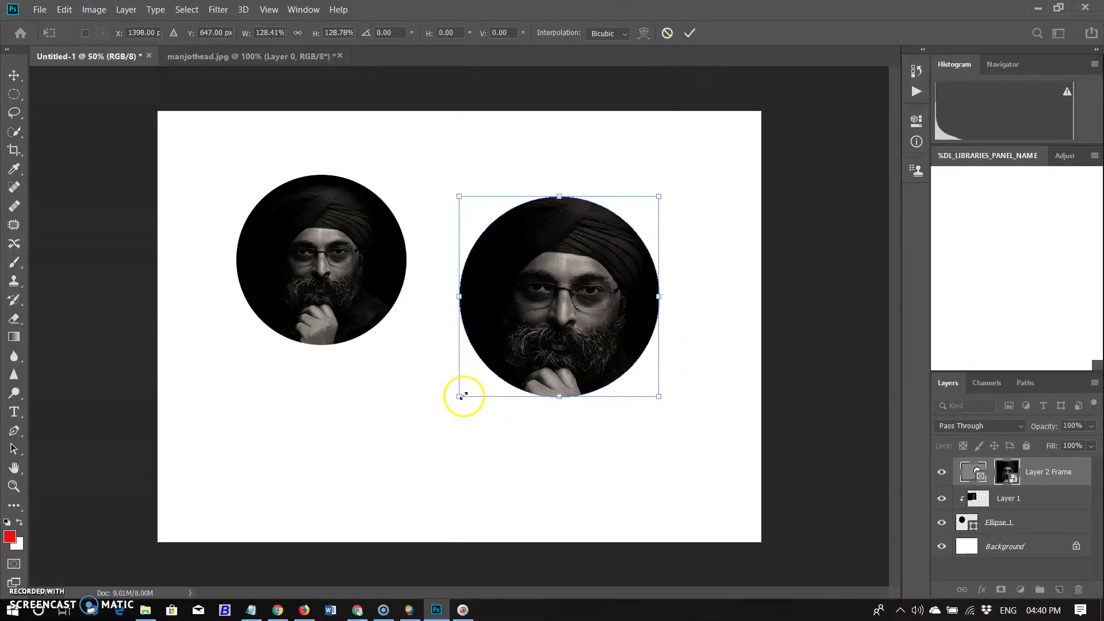
{"action": "key", "text": "Escape"}
{"action": "key", "text": "ctrl+t"}
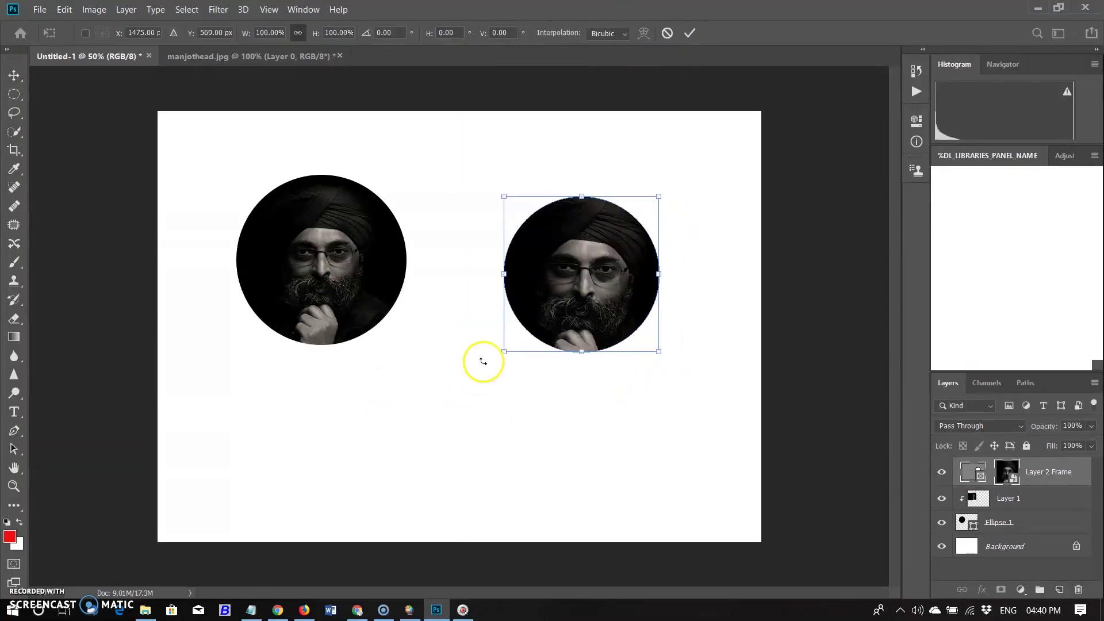
{"action": "left_click_drag", "start_coordinate": [506, 351], "coordinate": [470, 380]}
{"action": "left_click", "coordinate": [698, 33]}
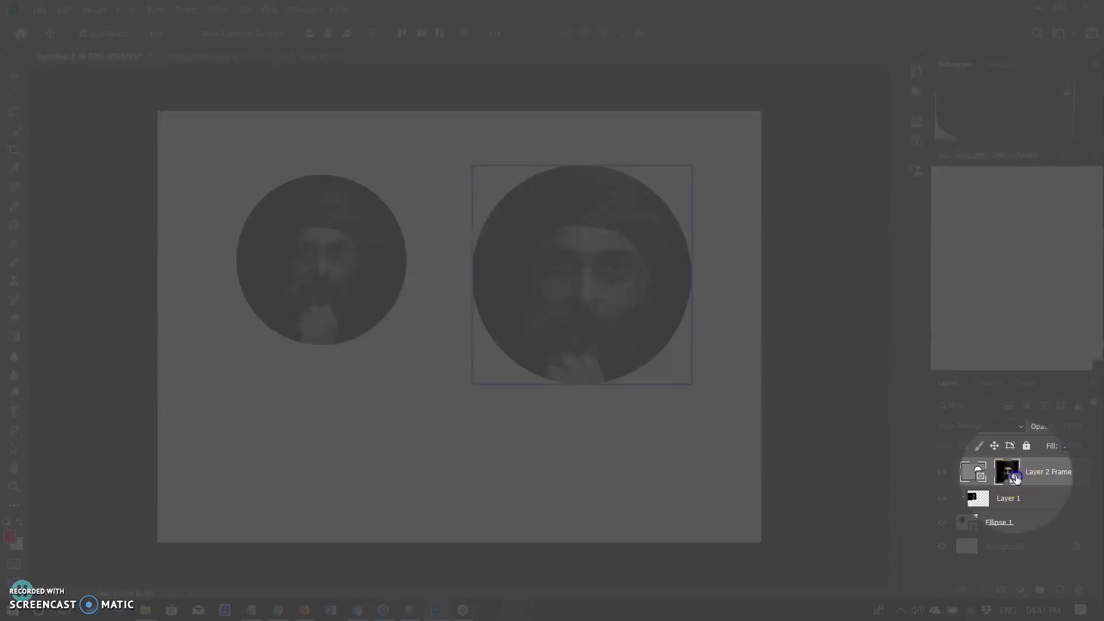
Step: Shrink the framed photo and move it further right on the page
{"action": "left_click", "coordinate": [1016, 477]}
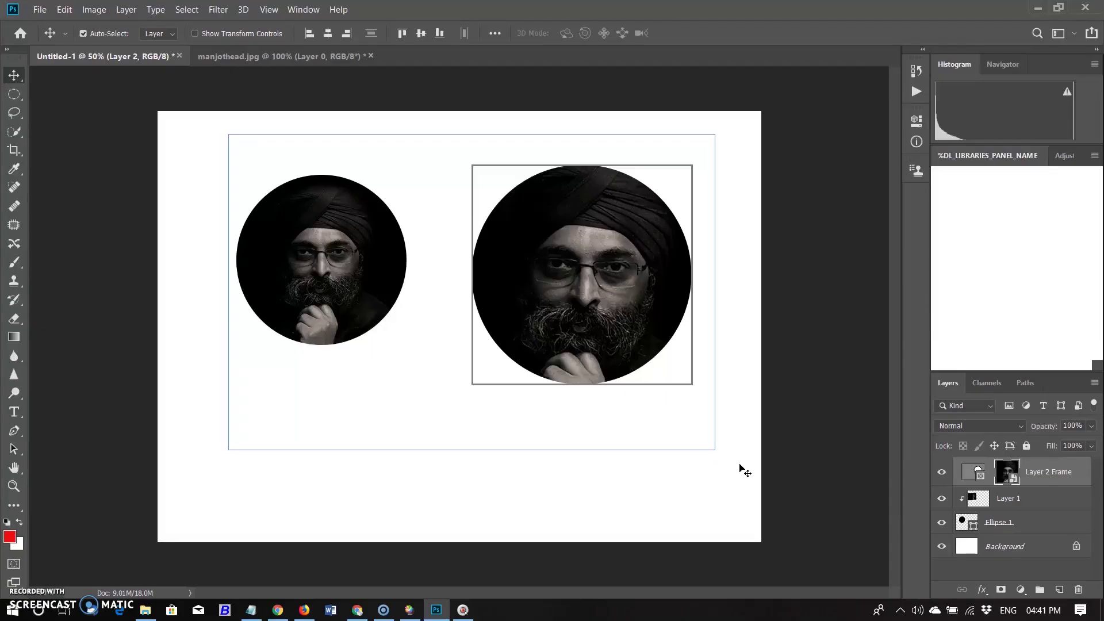
{"action": "key", "text": "ctrl+t"}
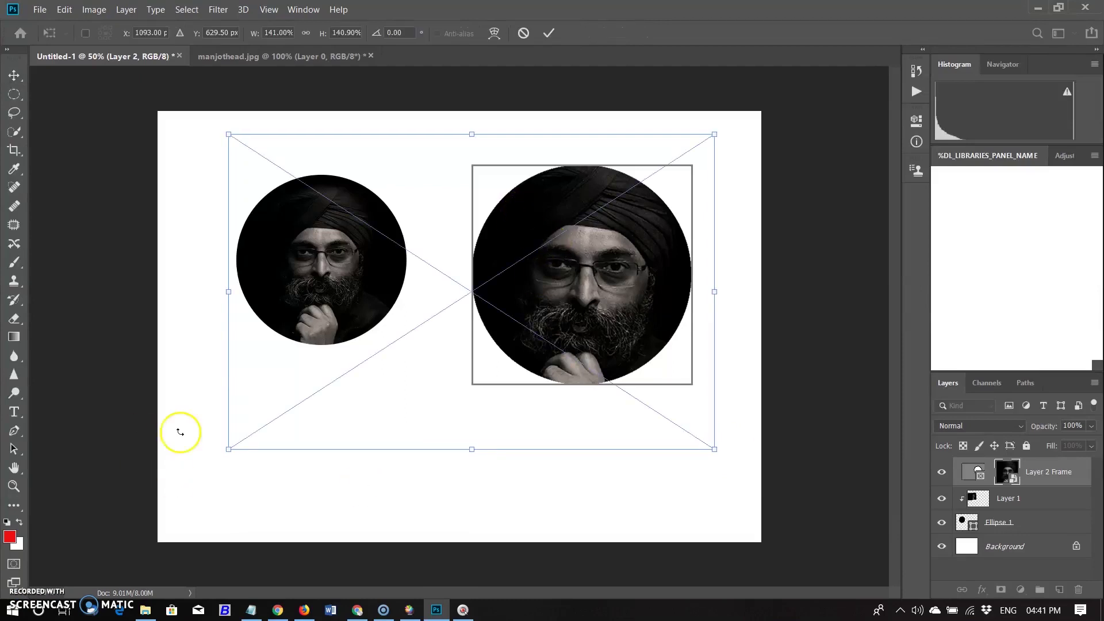
{"action": "left_click_drag", "start_coordinate": [229, 448], "coordinate": [287, 418]}
{"action": "left_click_drag", "start_coordinate": [714, 134], "coordinate": [694, 151]}
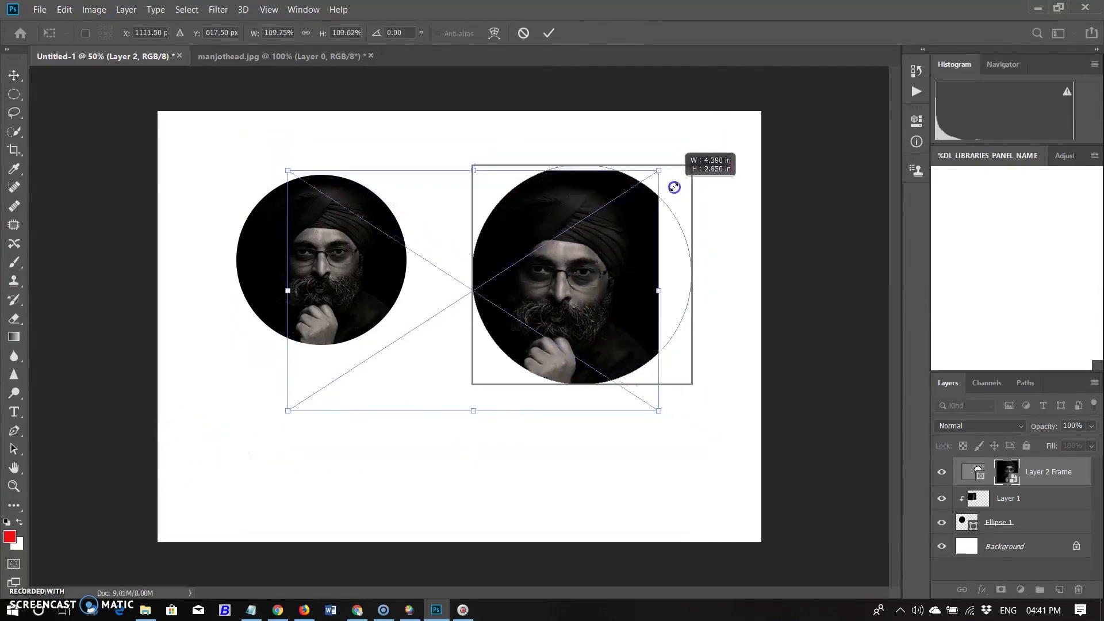
{"action": "mouse_move", "coordinate": [580, 282]}
{"action": "left_mouse_down"}
{"action": "mouse_move", "coordinate": [592, 287]}
{"action": "mouse_move", "coordinate": [580, 290]}
{"action": "left_mouse_up"}
{"action": "left_click", "coordinate": [548, 33]}
{"action": "left_click_drag", "start_coordinate": [665, 188], "coordinate": [618, 244]}
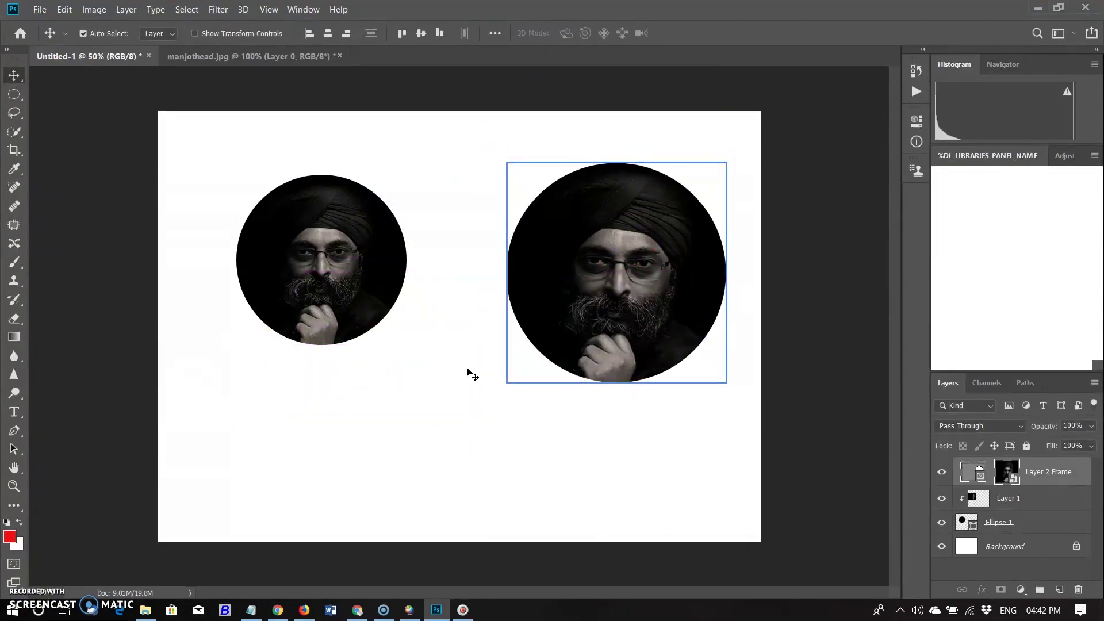
Step: Scale the framed circle smaller and line both circles up near the top
{"action": "key", "text": "ctrl+t"}
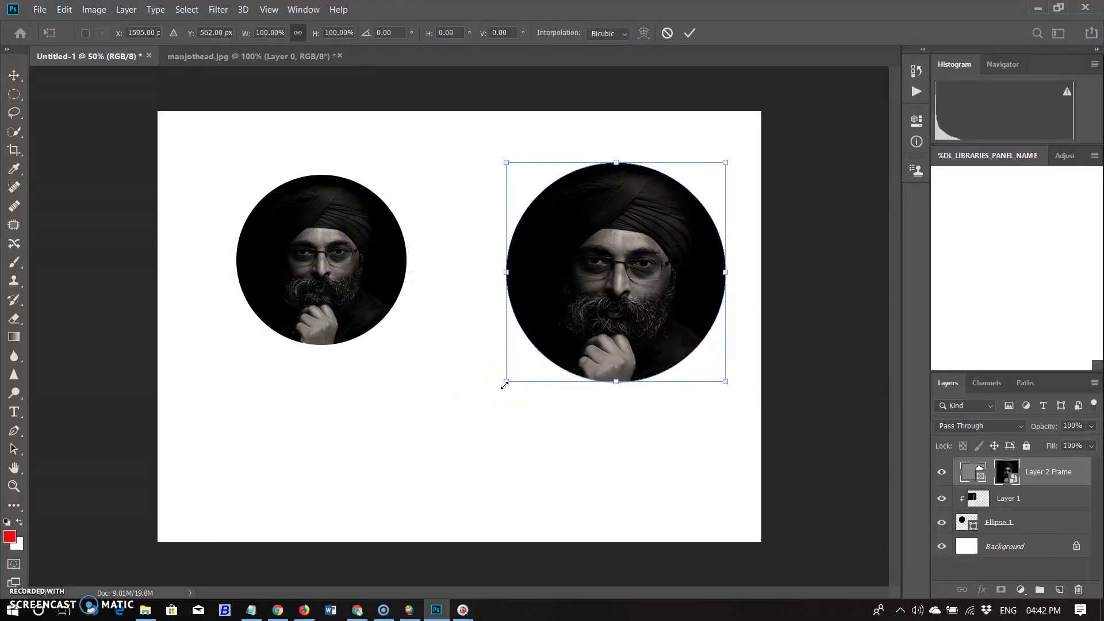
{"action": "left_click_drag", "start_coordinate": [504, 383], "coordinate": [558, 328]}
{"action": "left_click_drag", "start_coordinate": [604, 285], "coordinate": [466, 196]}
{"action": "key", "text": "Return"}
{"action": "left_click", "coordinate": [997, 525]}
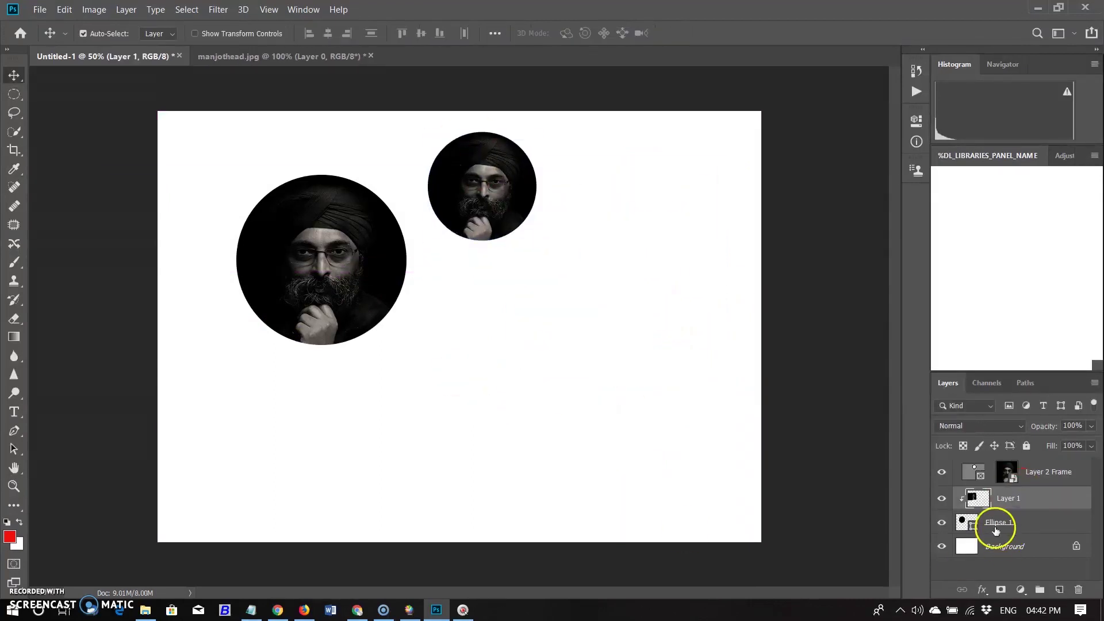
{"action": "left_click_drag", "start_coordinate": [363, 303], "coordinate": [306, 242]}
{"action": "left_click_drag", "start_coordinate": [503, 179], "coordinate": [450, 186]}
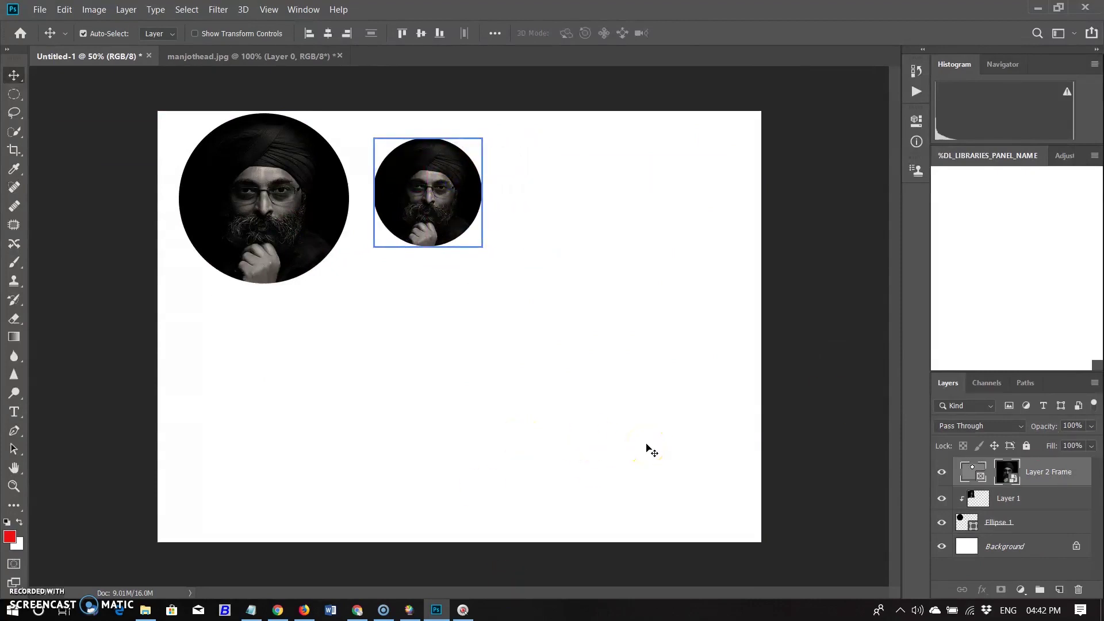
Step: Draw a rectangle in the lower left of the page and fill it black
{"action": "left_click", "coordinate": [40, 10]}
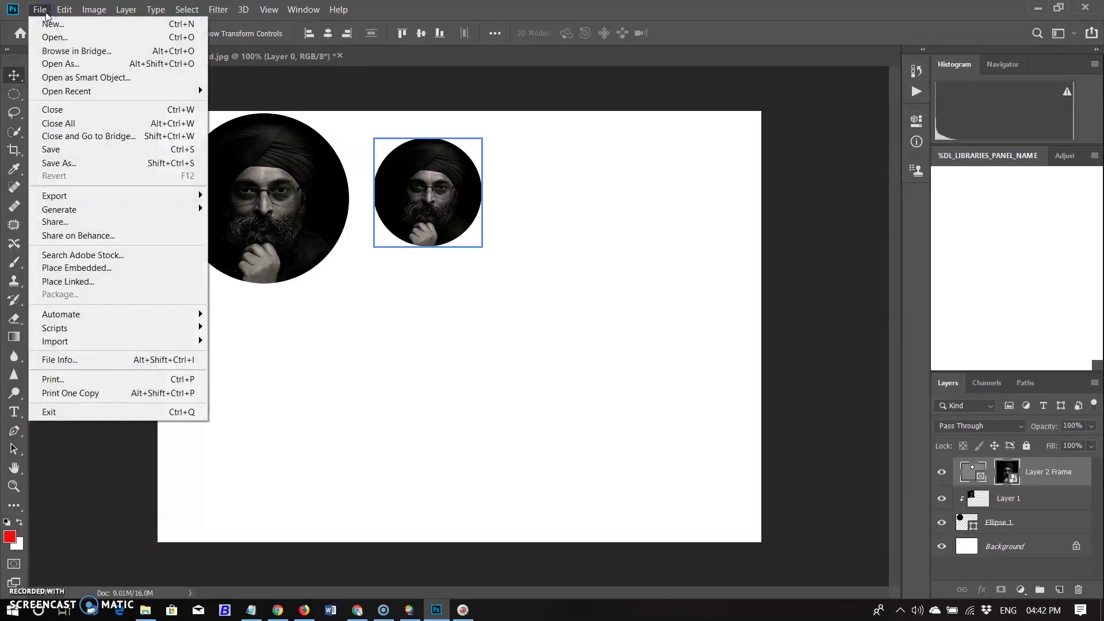
{"action": "left_click", "coordinate": [63, 523]}
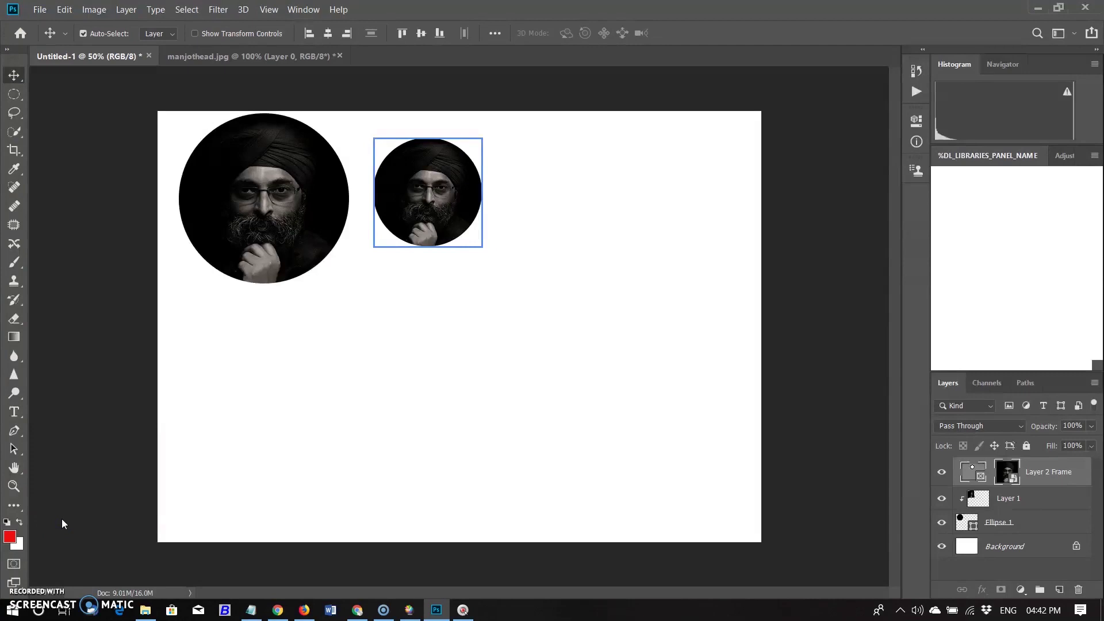
{"action": "left_click", "coordinate": [18, 506]}
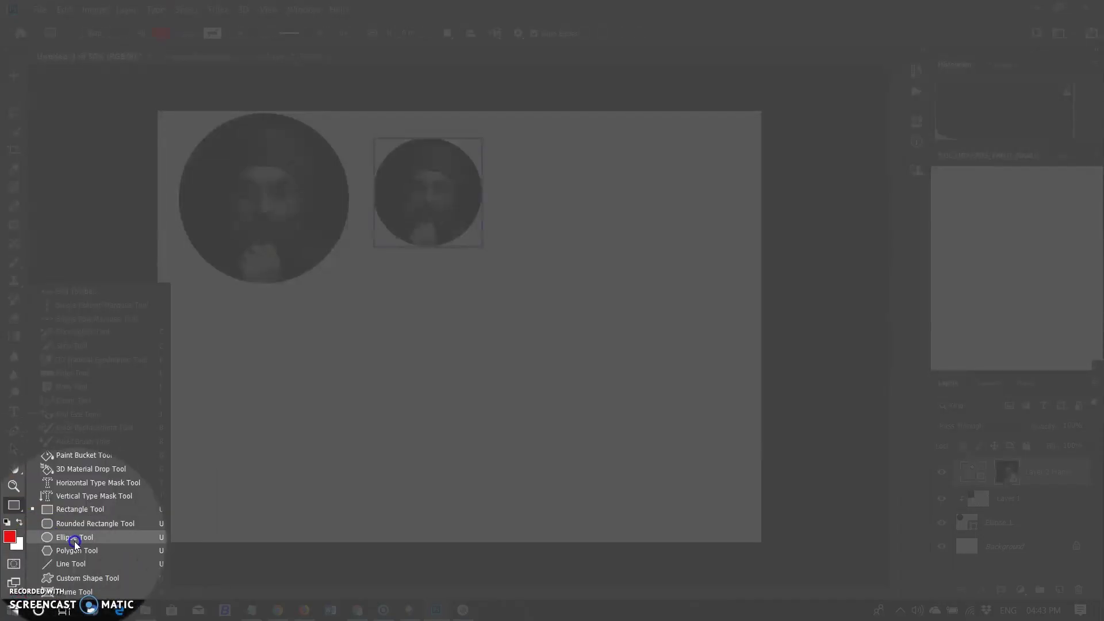
{"action": "left_click", "coordinate": [98, 534]}
{"action": "left_click", "coordinate": [104, 509]}
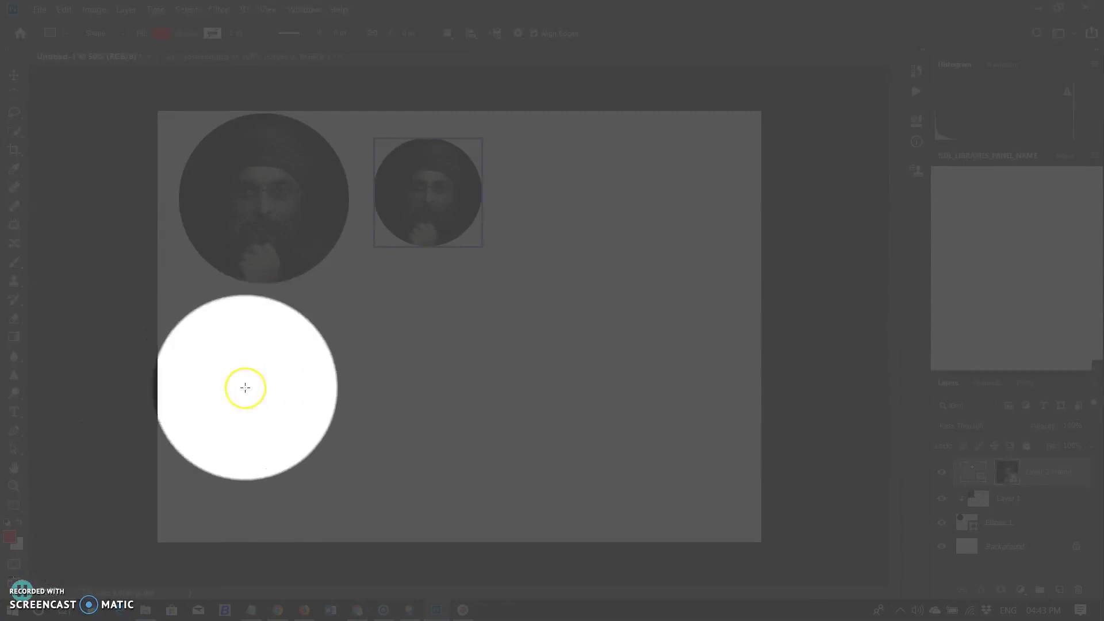
{"action": "left_click_drag", "start_coordinate": [221, 348], "coordinate": [419, 460]}
{"action": "left_click", "coordinate": [881, 326]}
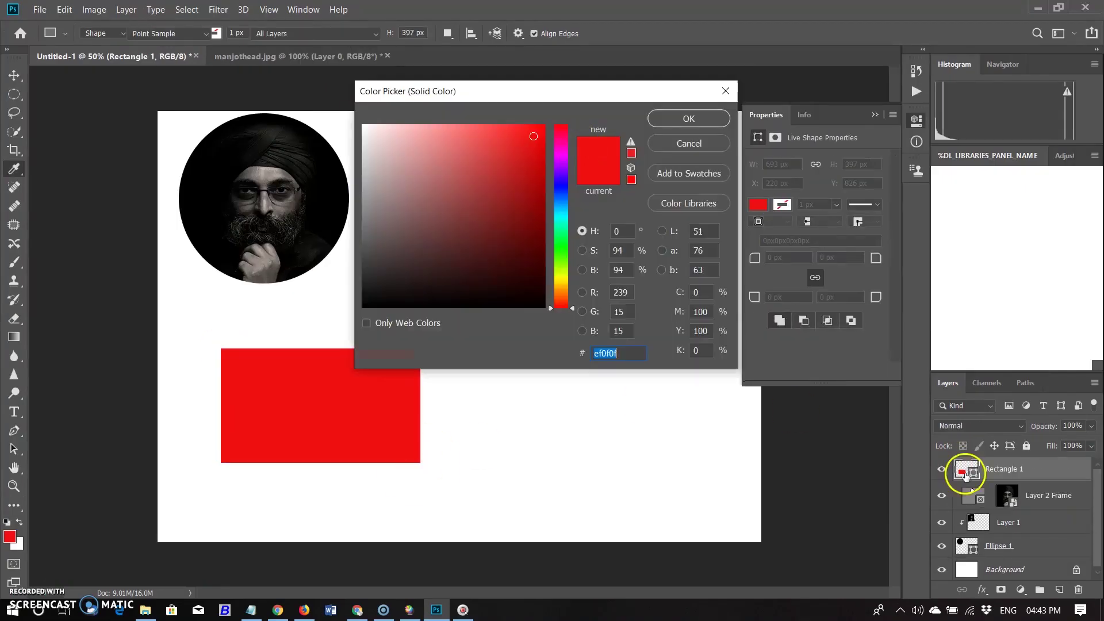
{"action": "left_click", "coordinate": [689, 119]}
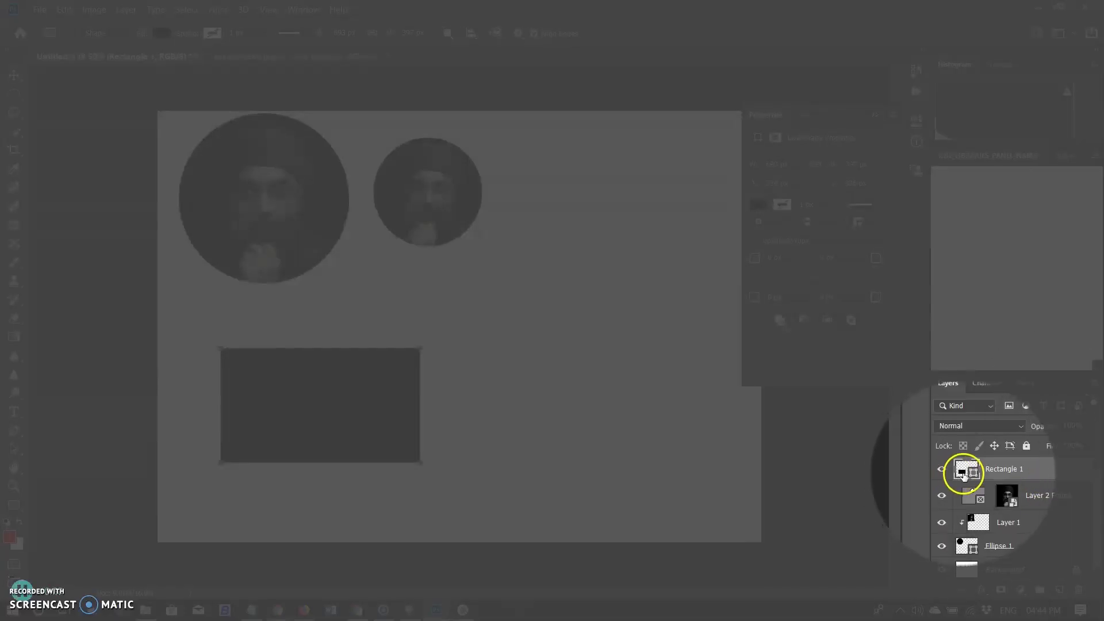
Step: Convert Rectangle 1 to a frame named REC, then restore and re-maximise the window
{"action": "right_click", "coordinate": [995, 465]}
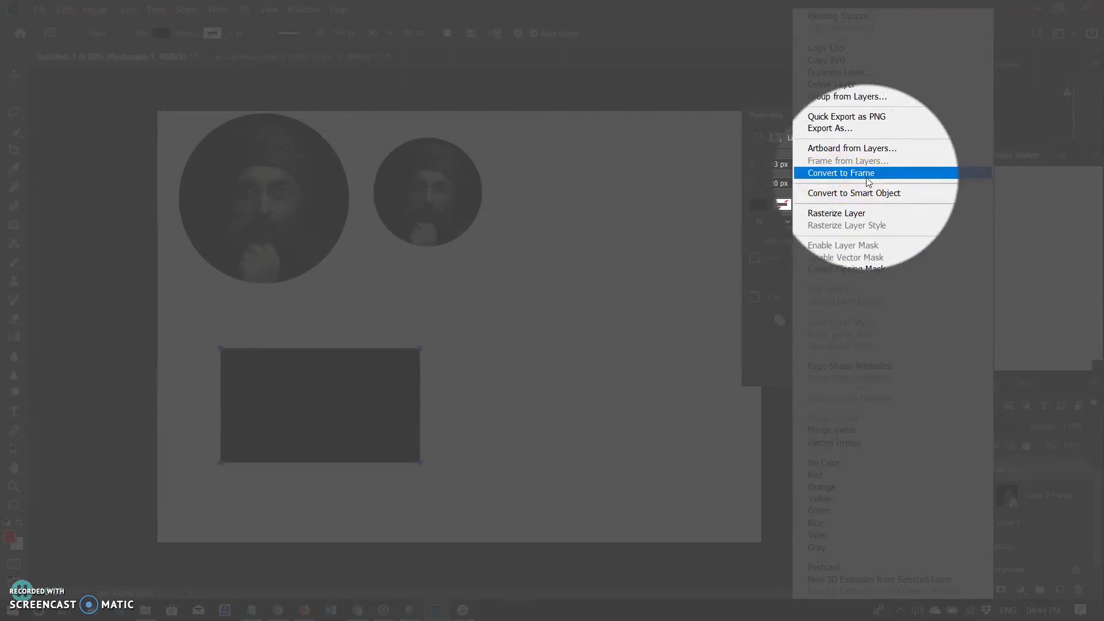
{"action": "left_click", "coordinate": [867, 173]}
{"action": "type", "text": "REC"}
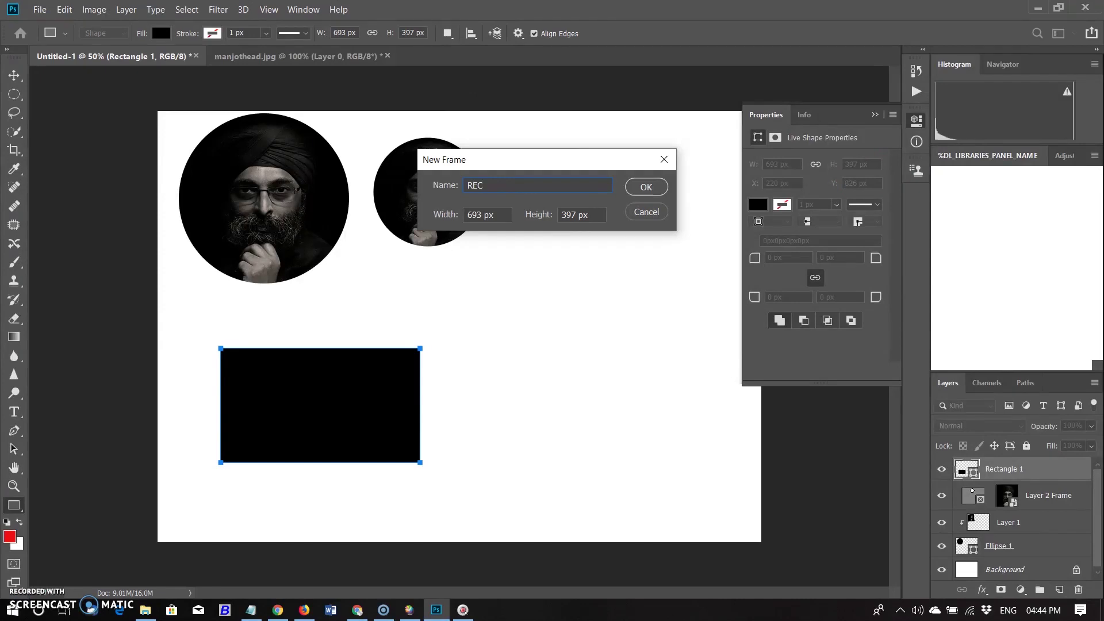
{"action": "left_click", "coordinate": [642, 186]}
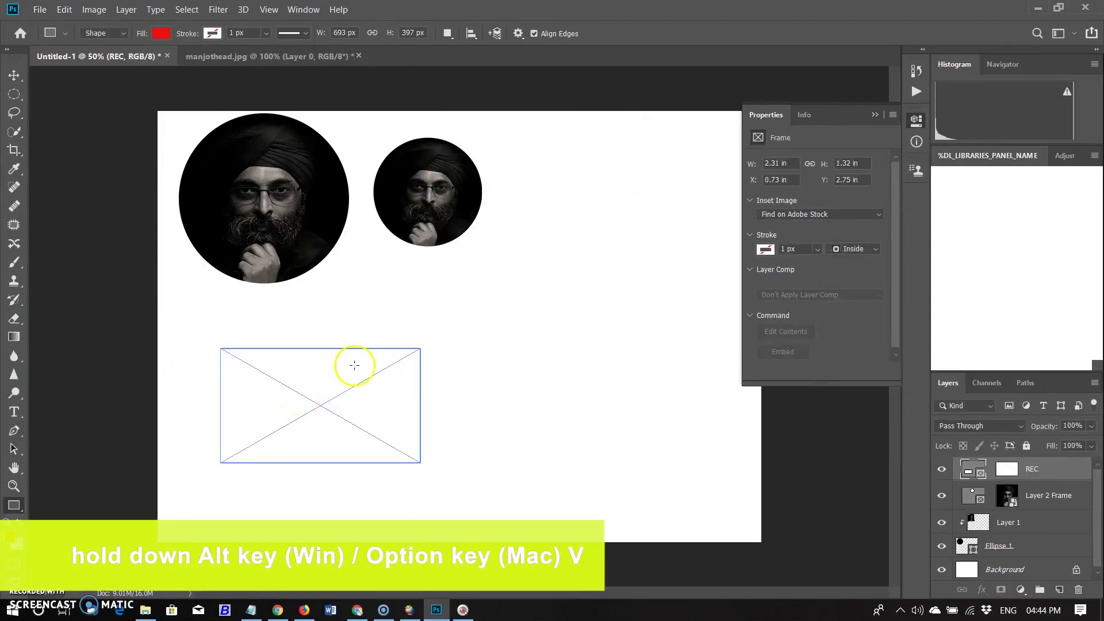
{"action": "left_click", "coordinate": [1058, 8]}
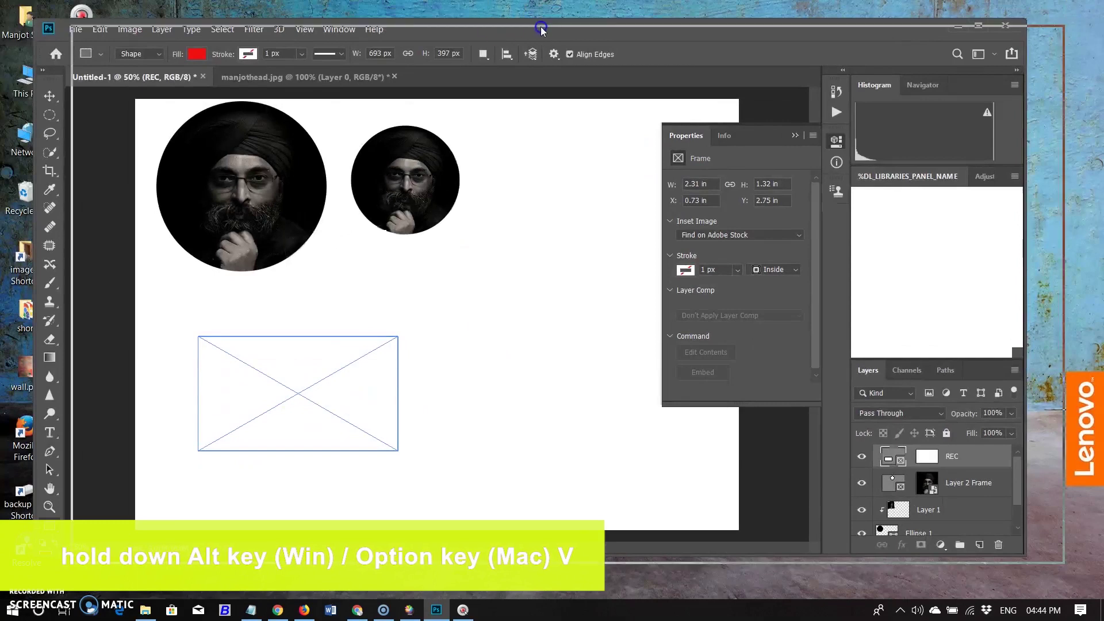
{"action": "double_click", "coordinate": [561, 31]}
Step: Shrink the window and drag the tigress photo from the desktop into REC
{"action": "left_click", "coordinate": [1059, 8]}
{"action": "left_click_drag", "start_coordinate": [818, 25], "coordinate": [982, 42]}
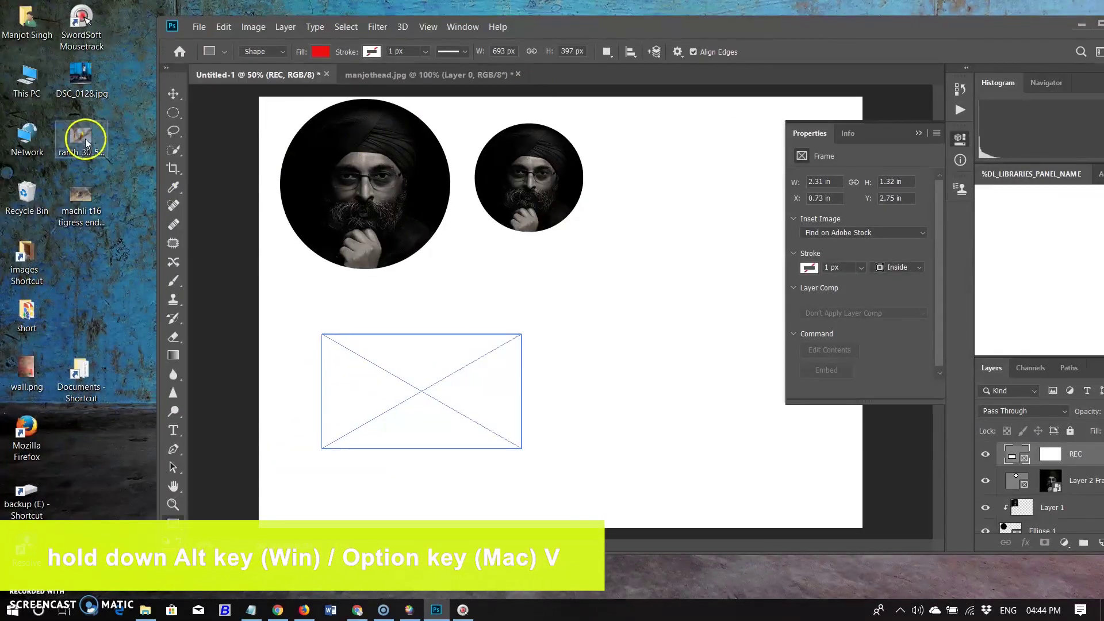
{"action": "left_click_drag", "start_coordinate": [81, 197], "coordinate": [344, 403]}
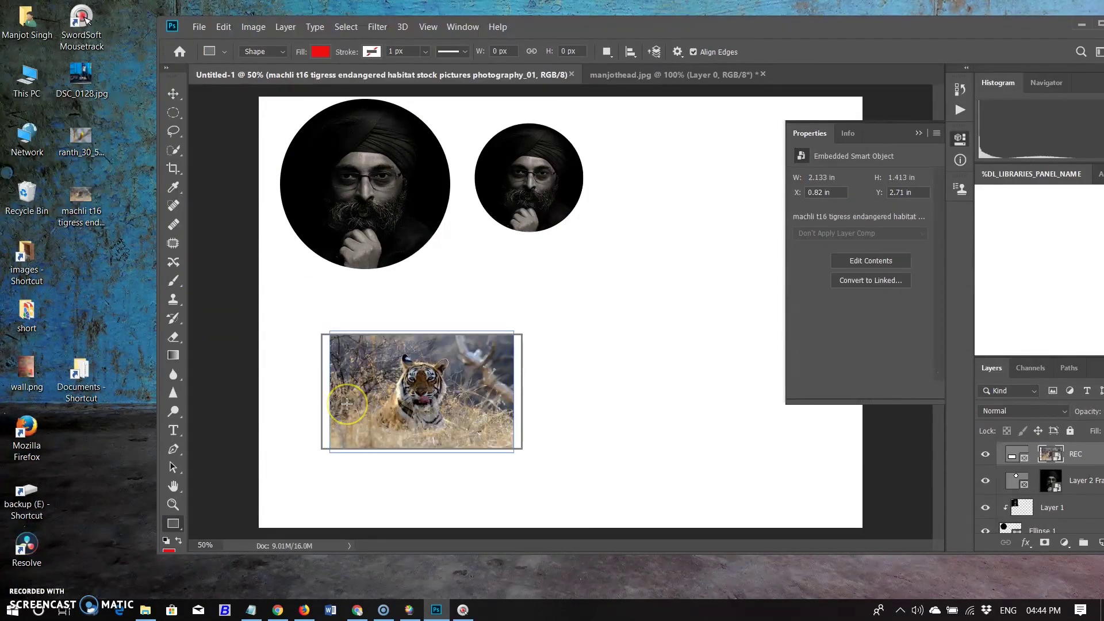
Step: Enlarge the tiger photo to cover the frame and reset colours to black and white
{"action": "key", "text": "super+Up"}
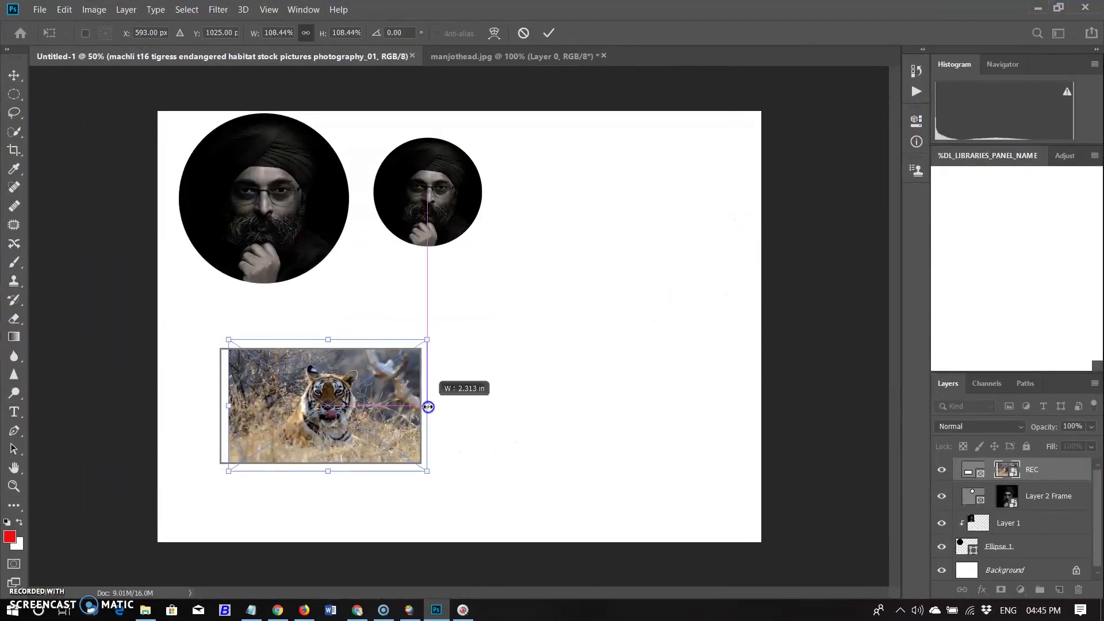
{"action": "mouse_move", "coordinate": [238, 407]}
{"action": "left_mouse_down"}
{"action": "mouse_move", "coordinate": [221, 473]}
{"action": "mouse_move", "coordinate": [177, 502]}
{"action": "left_mouse_up"}
{"action": "left_click", "coordinate": [549, 33]}
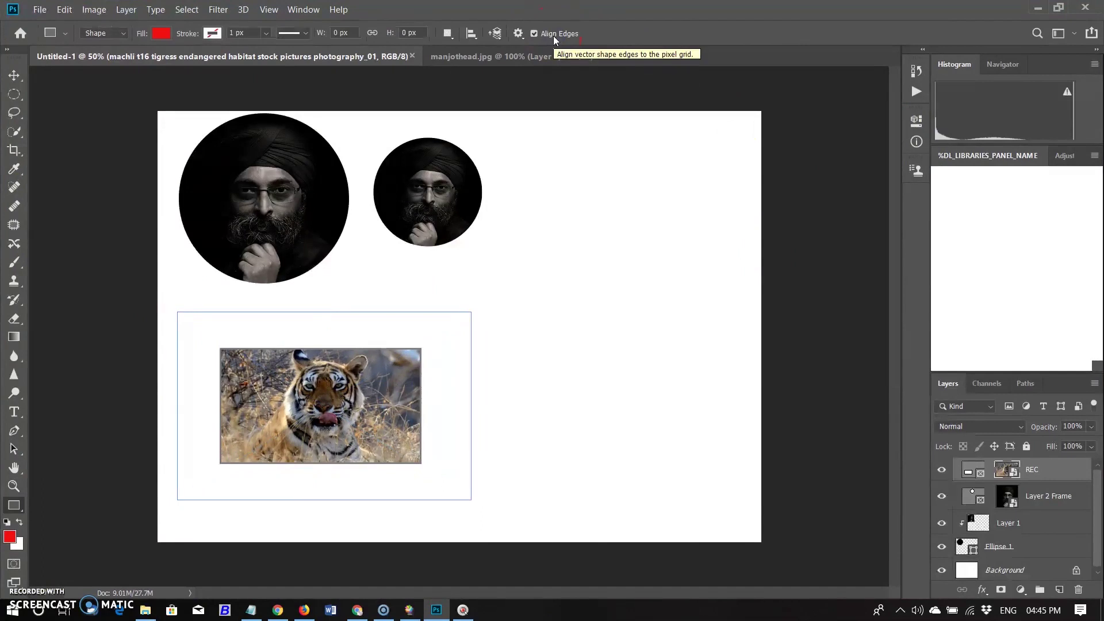
{"action": "left_click", "coordinate": [10, 522]}
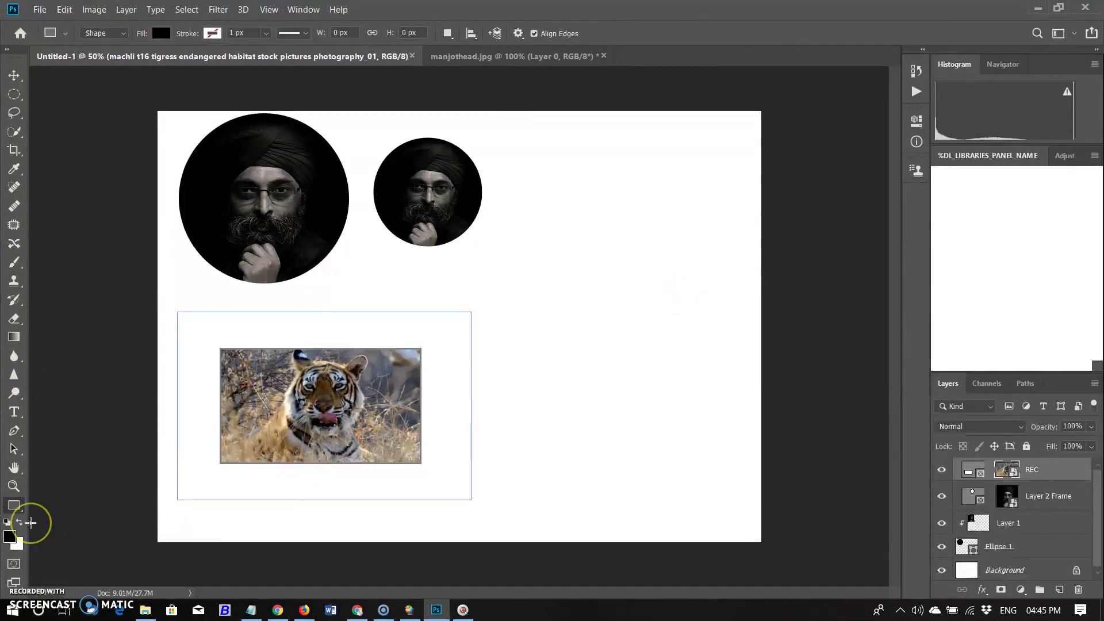
Step: Draw a custom arrow shape on the right, with a heart below it
{"action": "right_click", "coordinate": [14, 506]}
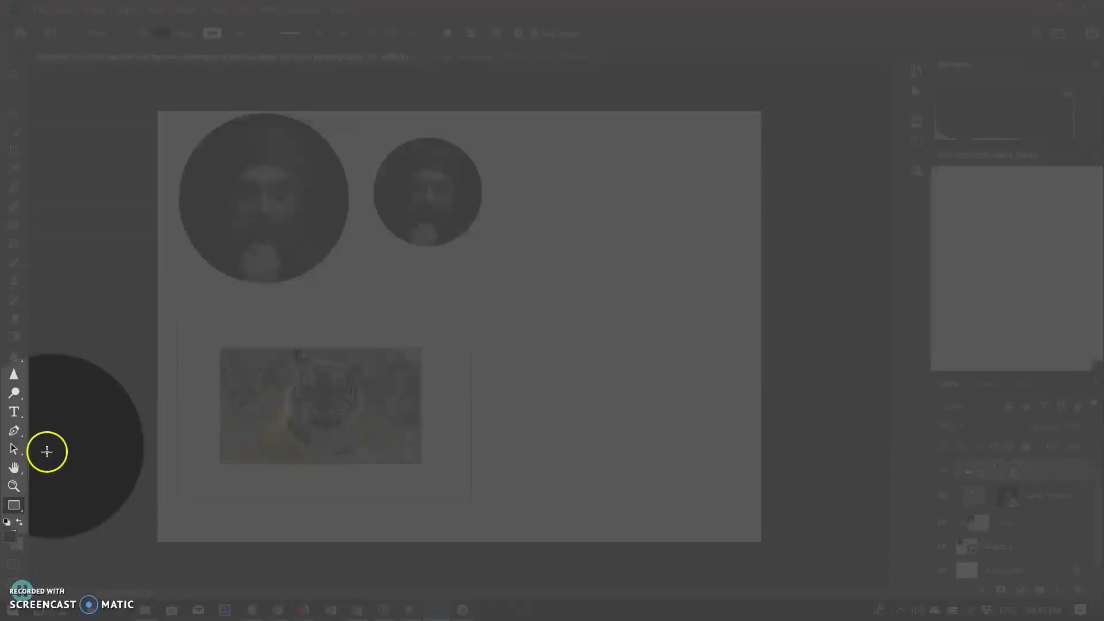
{"action": "left_click", "coordinate": [87, 579]}
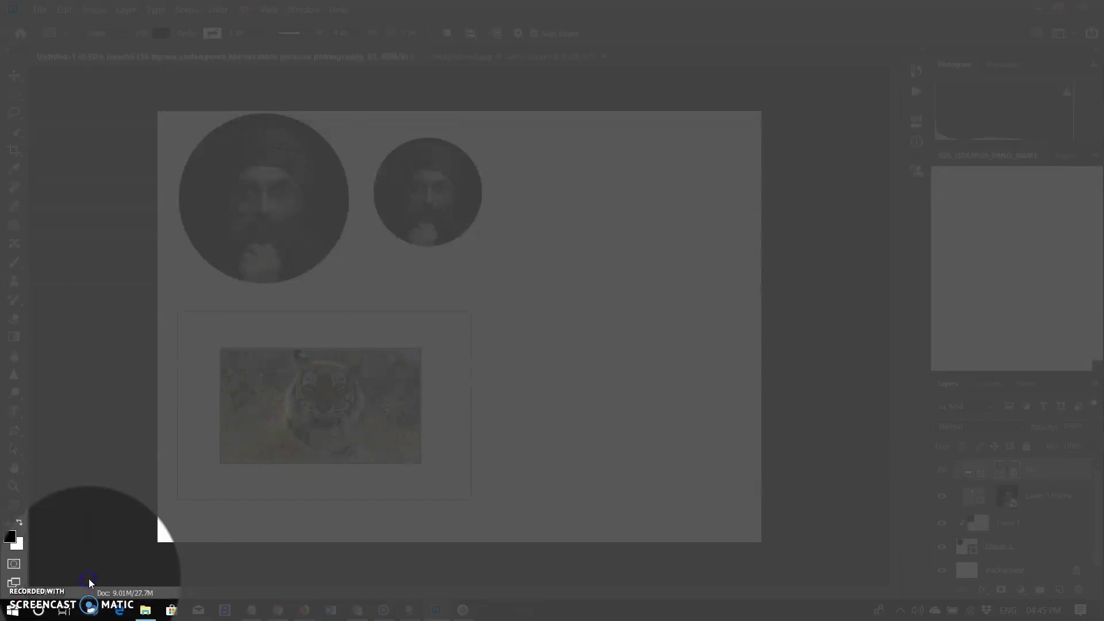
{"action": "left_click_drag", "start_coordinate": [573, 250], "coordinate": [727, 358]}
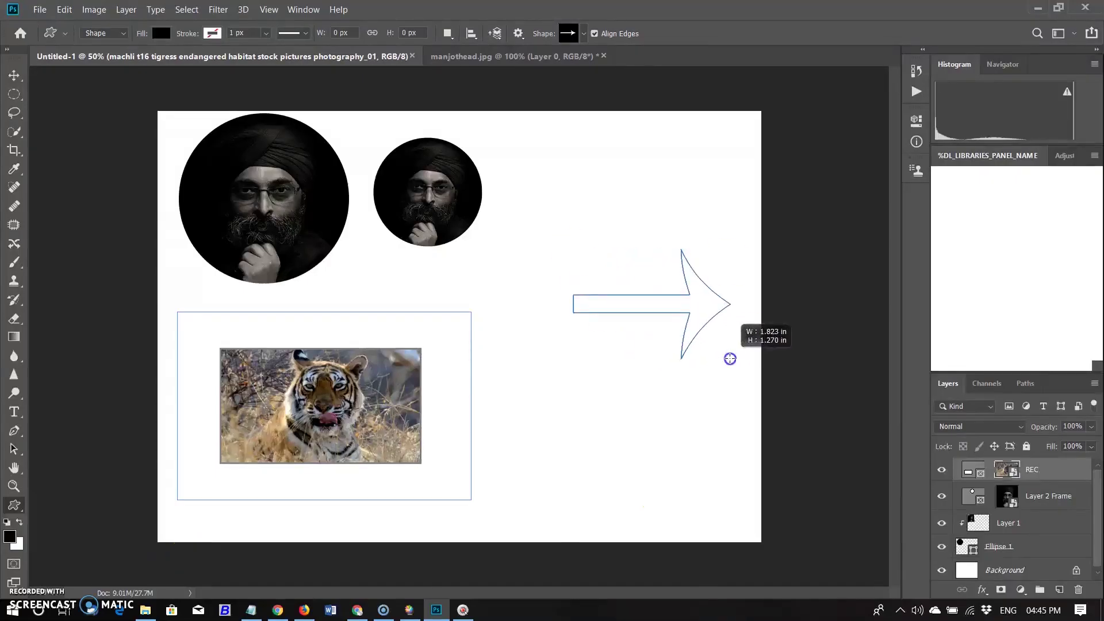
{"action": "left_click", "coordinate": [583, 33]}
{"action": "left_click", "coordinate": [567, 133]}
{"action": "mouse_move", "coordinate": [587, 363]}
{"action": "left_mouse_down"}
{"action": "mouse_move", "coordinate": [670, 469]}
{"action": "mouse_move", "coordinate": [681, 467]}
{"action": "left_mouse_up"}
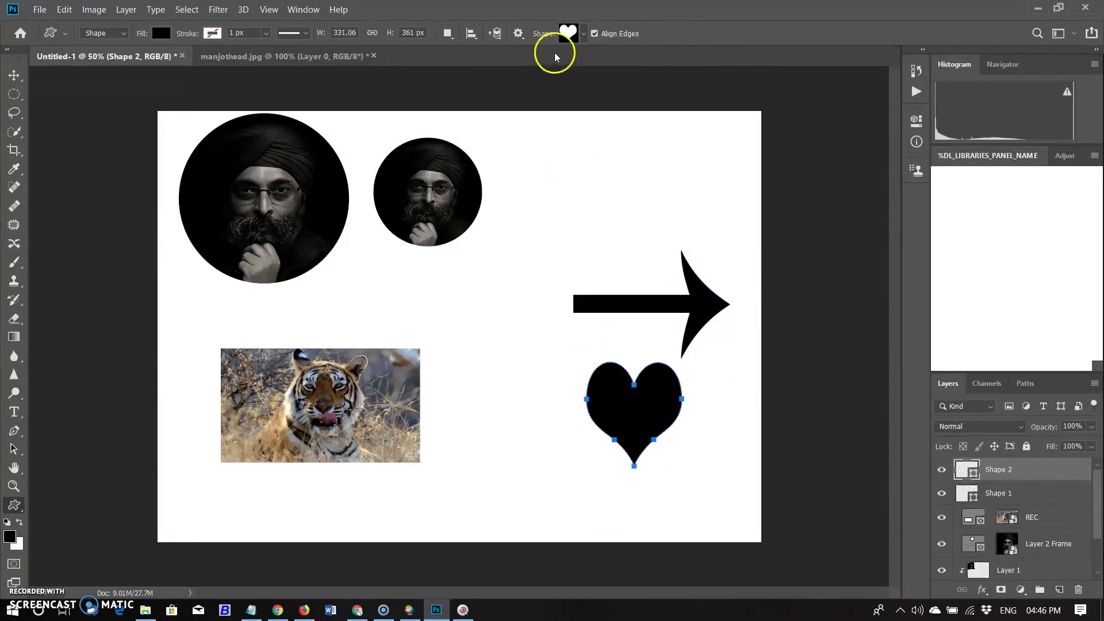
Step: Draw a speech bubble custom shape above the arrow
{"action": "left_click", "coordinate": [584, 34]}
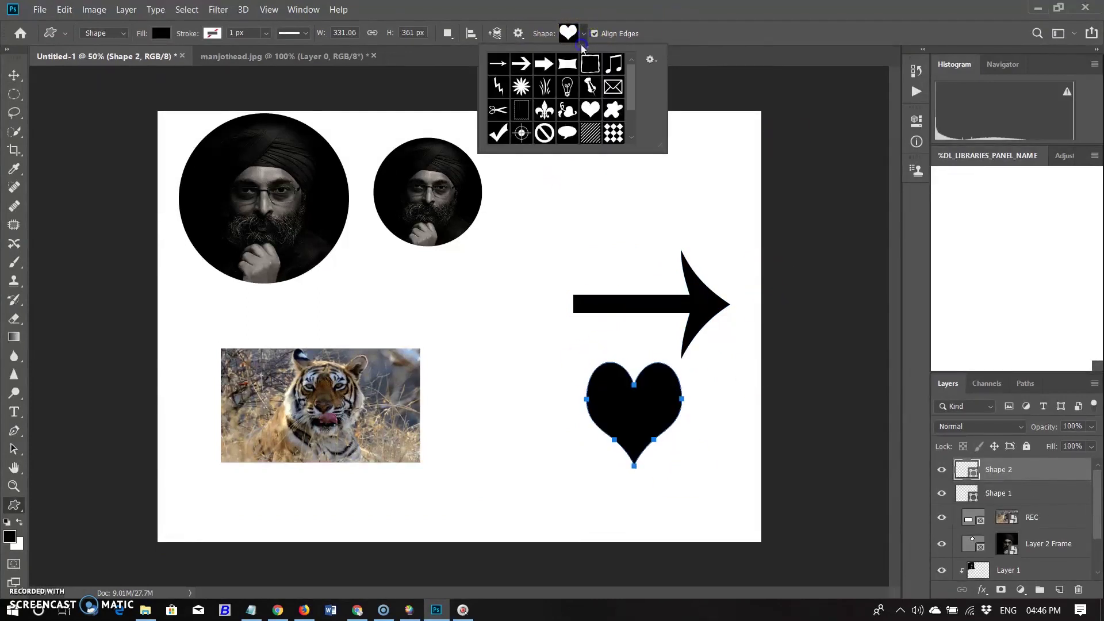
{"action": "left_click", "coordinate": [565, 131]}
{"action": "left_click_drag", "start_coordinate": [581, 154], "coordinate": [712, 236]}
{"action": "left_click", "coordinate": [14, 77]}
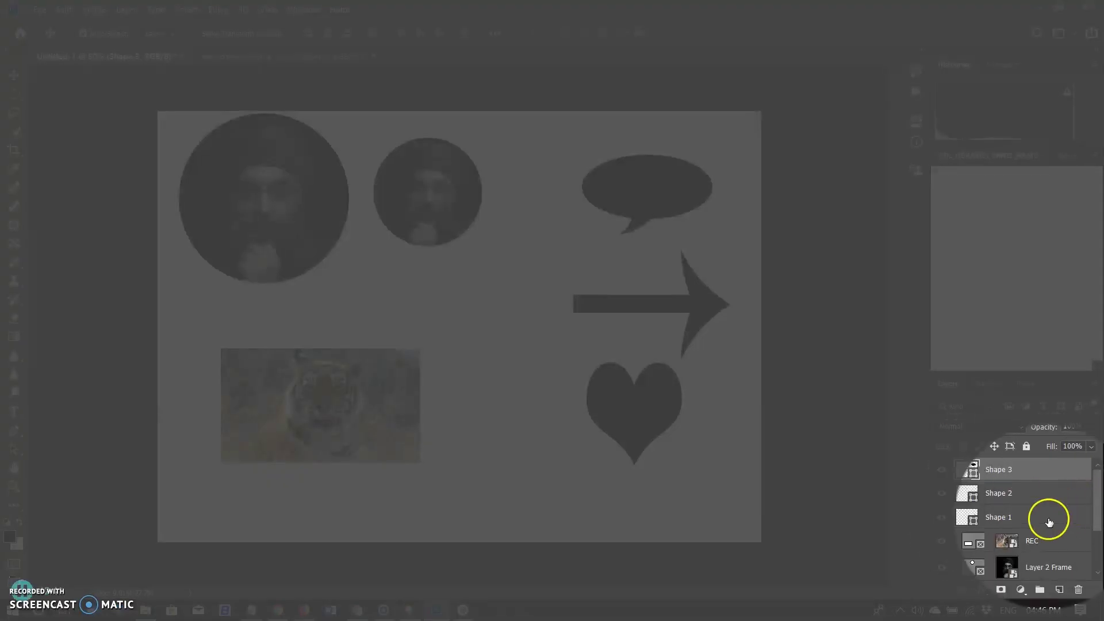
Step: Use Convert to Frame on the heart, arrow and speech-bubble layers, confirming each New Frame dialog
{"action": "right_click", "coordinate": [1051, 523]}
{"action": "left_click", "coordinate": [948, 173]}
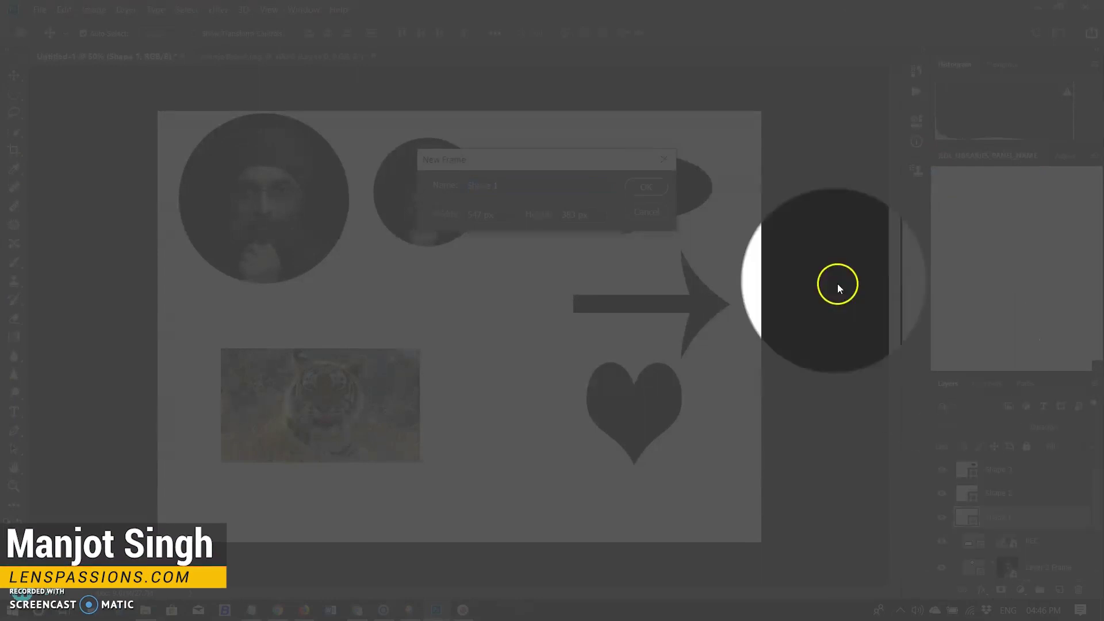
{"action": "left_click", "coordinate": [639, 187]}
{"action": "right_click", "coordinate": [1017, 481]}
{"action": "left_click", "coordinate": [867, 172]}
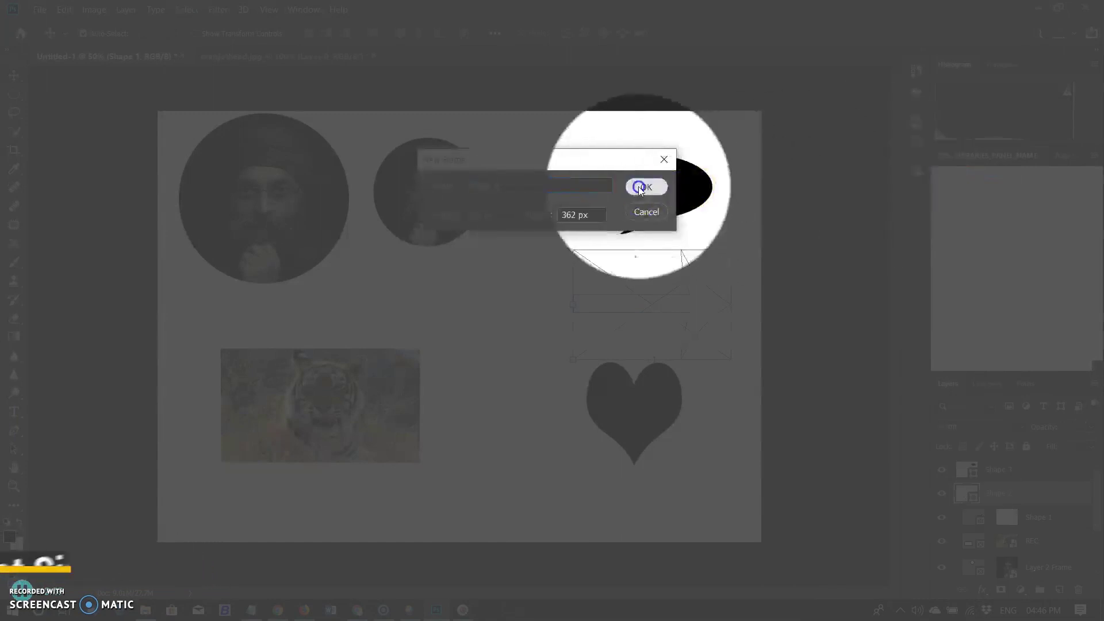
{"action": "left_click", "coordinate": [638, 187]}
{"action": "right_click", "coordinate": [1020, 471]}
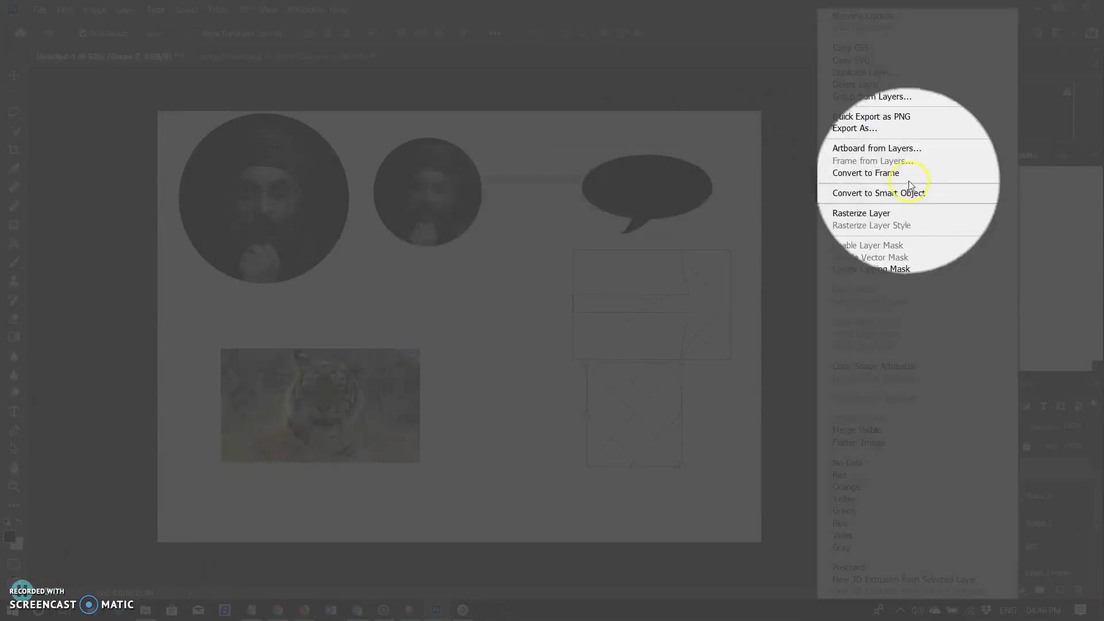
{"action": "left_click", "coordinate": [877, 178]}
{"action": "left_click", "coordinate": [648, 185]}
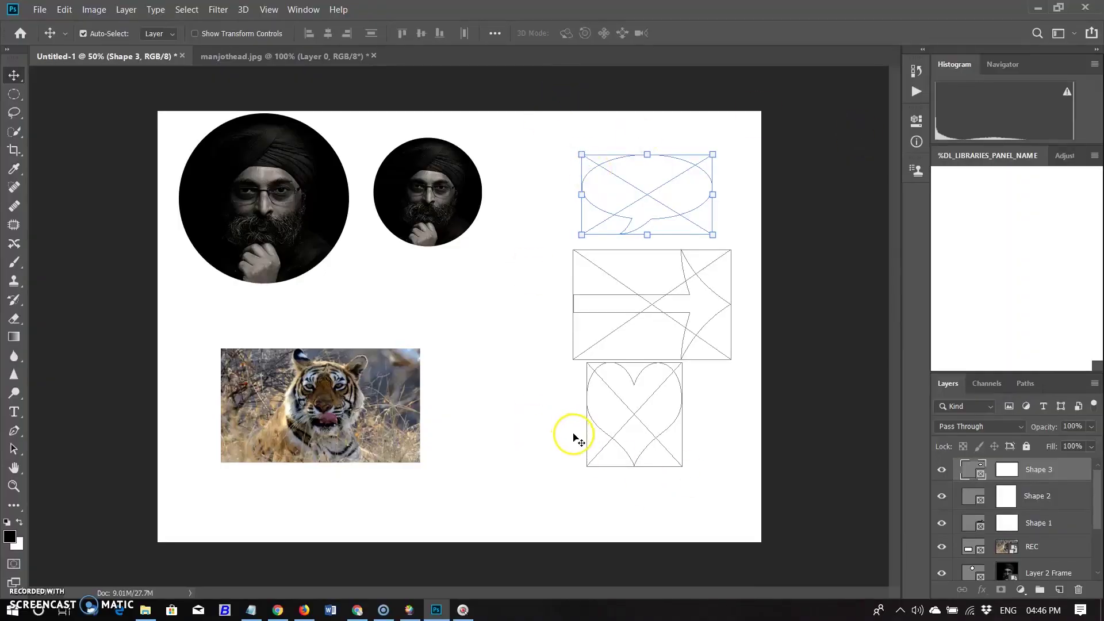
Step: Drop ranth_30_5 into the heart, wall.png into the speech bubble, and the bfbab image into the arrow
{"action": "left_click", "coordinate": [1060, 15]}
{"action": "left_click_drag", "start_coordinate": [81, 143], "coordinate": [750, 403]}
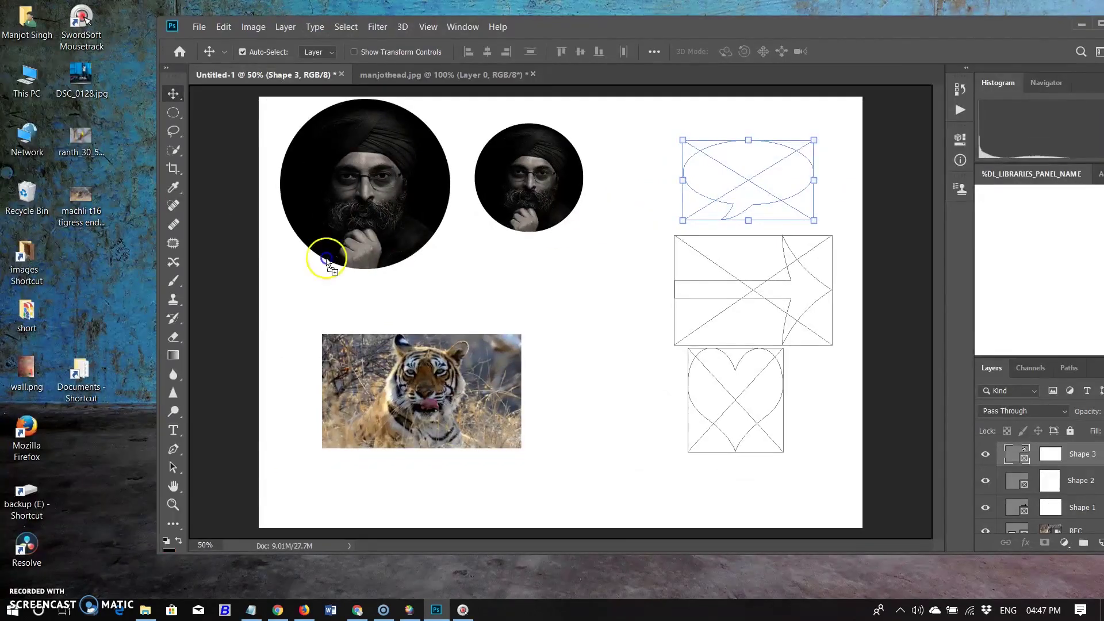
{"action": "left_click", "coordinate": [627, 95]}
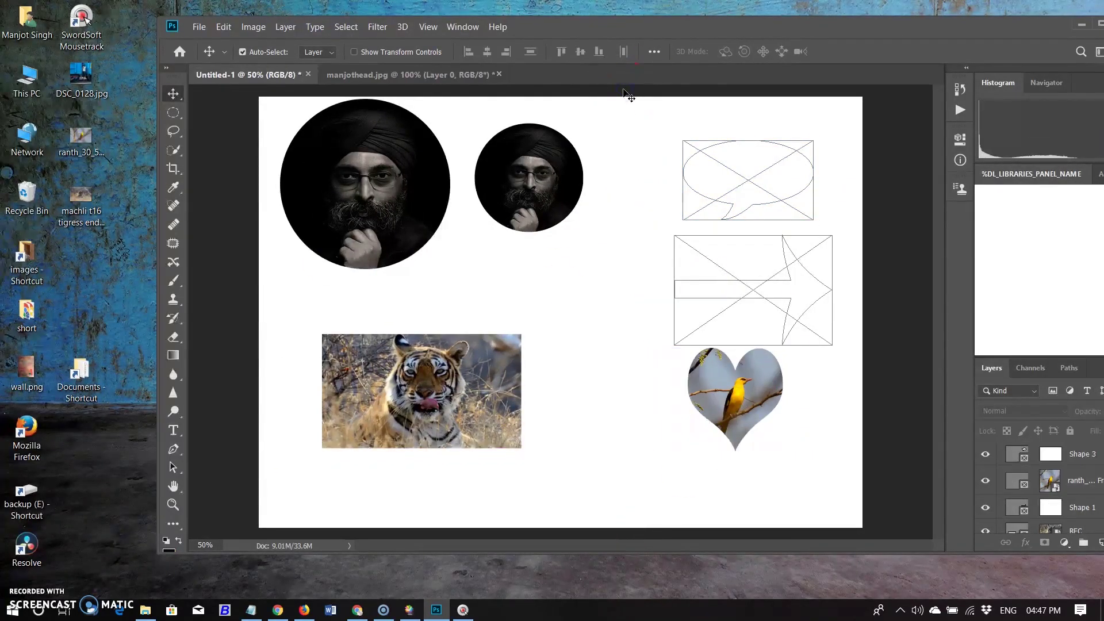
{"action": "left_click_drag", "start_coordinate": [27, 373], "coordinate": [695, 177]}
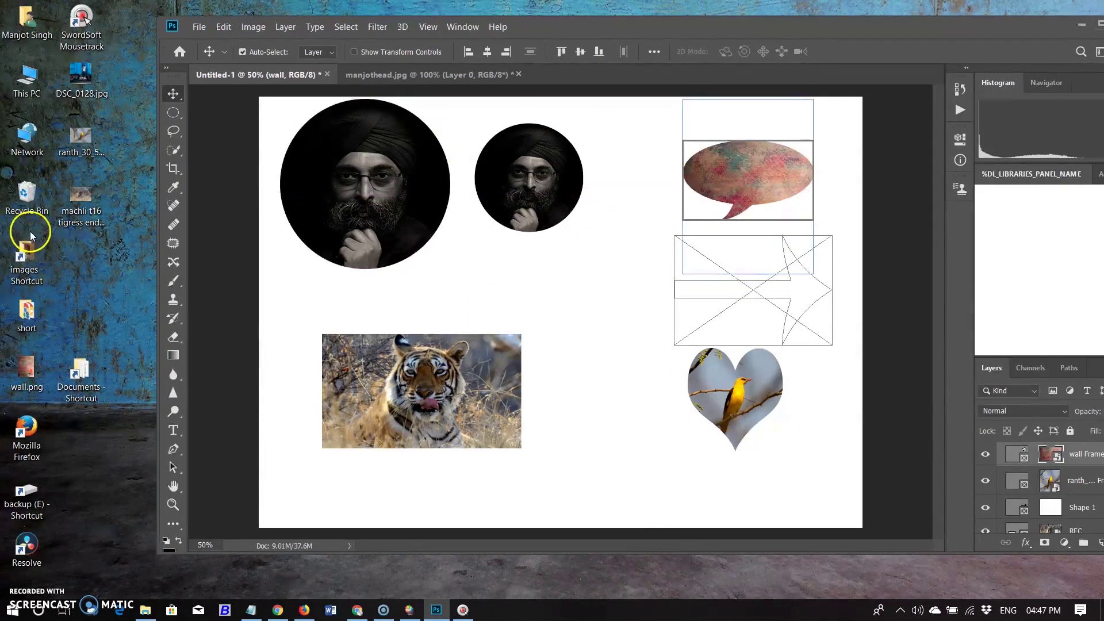
{"action": "double_click", "coordinate": [29, 260]}
{"action": "left_click_drag", "start_coordinate": [184, 94], "coordinate": [4, 259]}
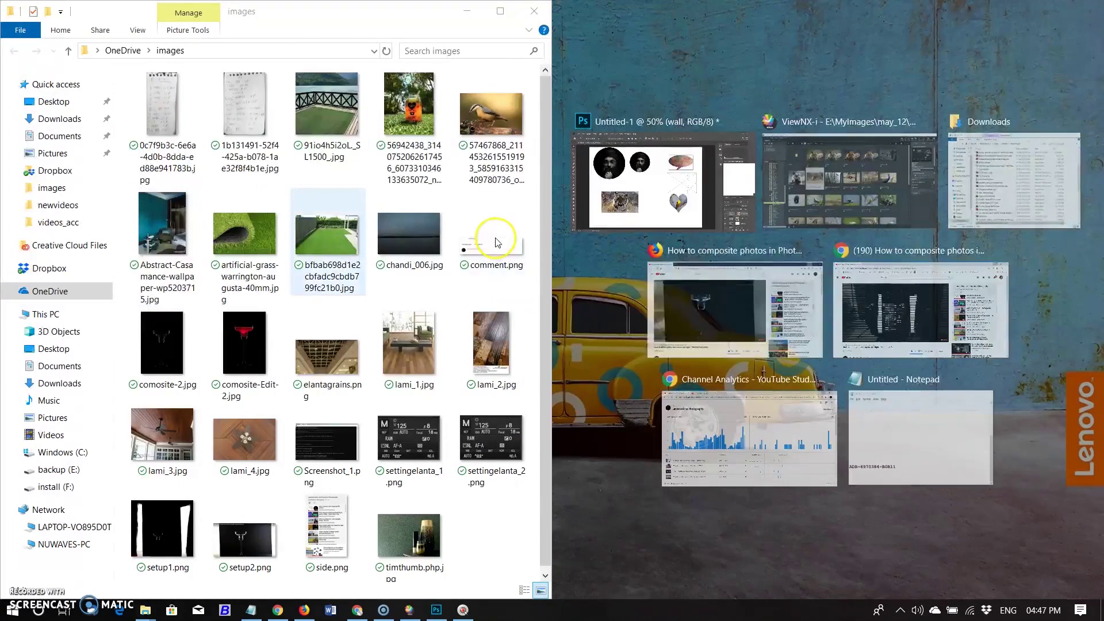
{"action": "left_click_drag", "start_coordinate": [151, 375], "coordinate": [741, 293]}
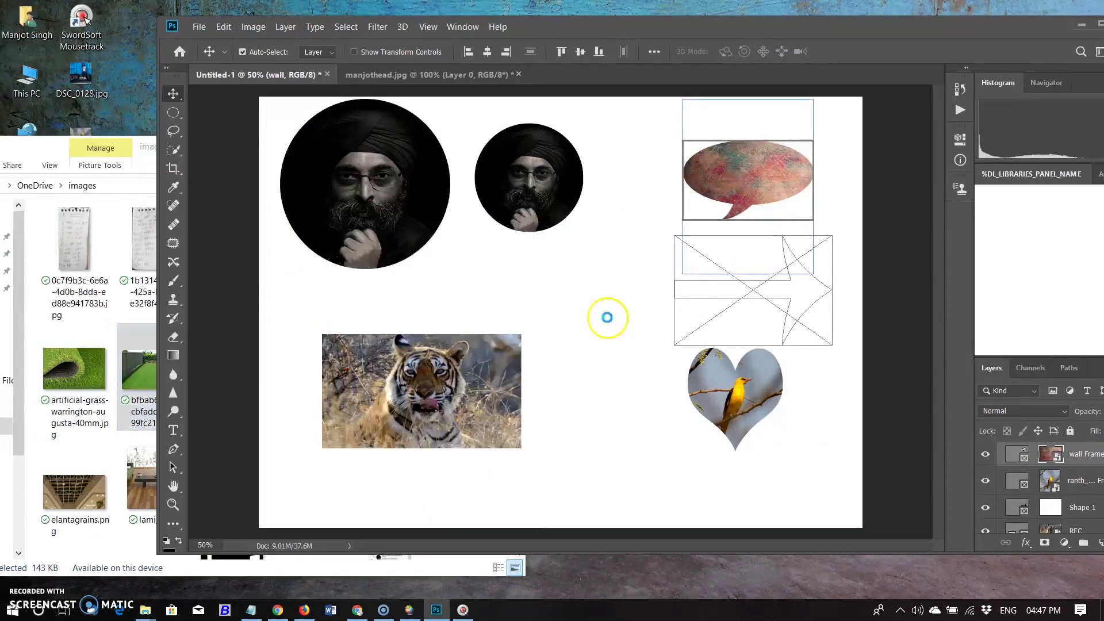
{"action": "left_click", "coordinate": [1091, 25]}
Step: Stretch the green image wider and taller inside the arrow frame and commit it
{"action": "key", "text": "ctrl+t"}
{"action": "left_click_drag", "start_coordinate": [567, 303], "coordinate": [525, 308]}
{"action": "left_click_drag", "start_coordinate": [734, 304], "coordinate": [791, 302]}
{"action": "left_click_drag", "start_coordinate": [495, 303], "coordinate": [446, 302]}
{"action": "left_click_drag", "start_coordinate": [793, 300], "coordinate": [853, 301]}
{"action": "left_click_drag", "start_coordinate": [648, 177], "coordinate": [649, 155]}
{"action": "left_click", "coordinate": [14, 76]}
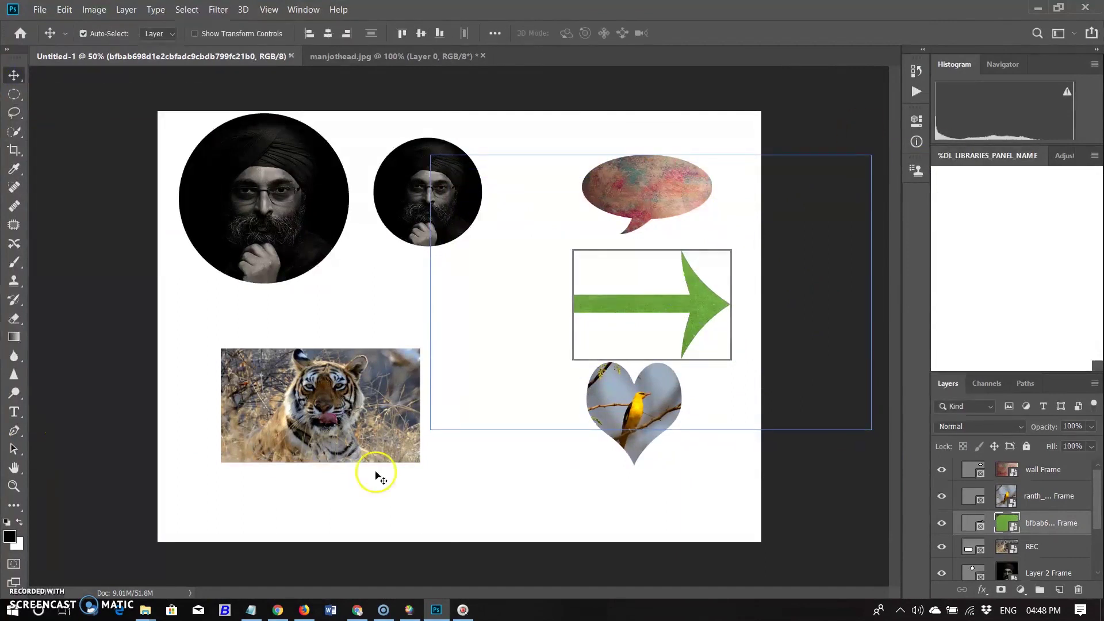
{"action": "left_click", "coordinate": [821, 92]}
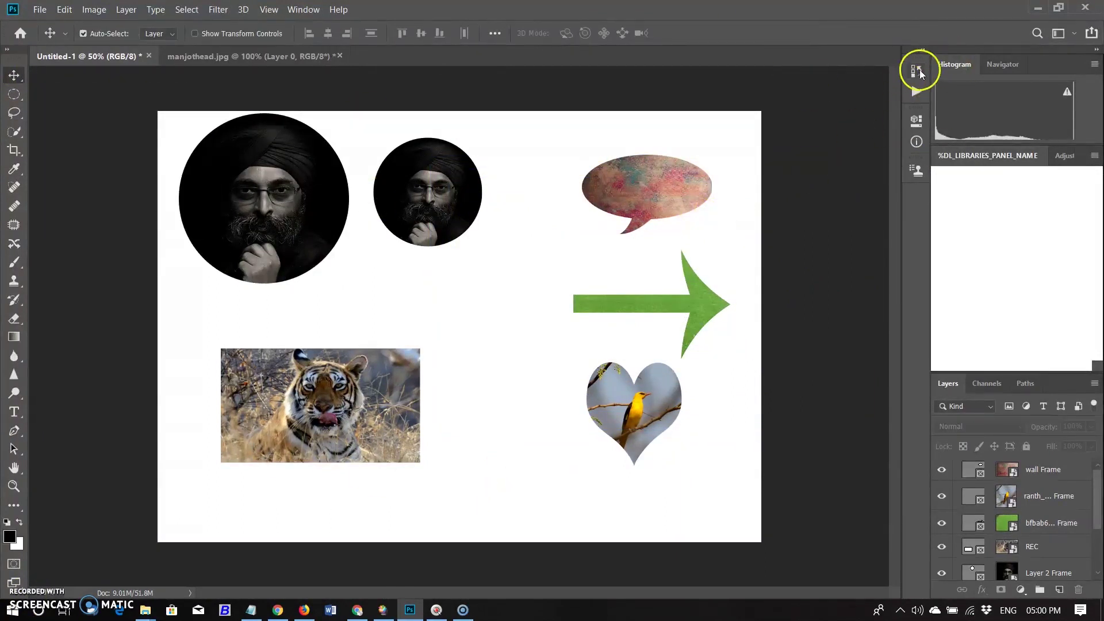
Step: Revert to the blank canvas in History and add a 'Photoshop' text layer
{"action": "left_click", "coordinate": [917, 71]}
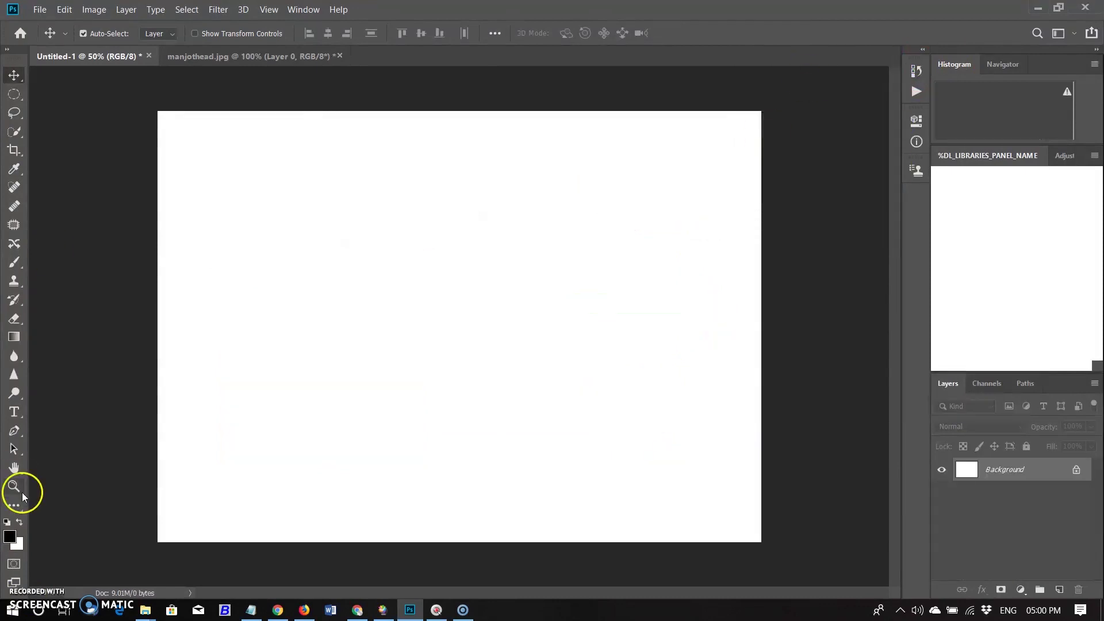
{"action": "left_click", "coordinate": [14, 412]}
{"action": "left_click", "coordinate": [320, 261]}
{"action": "type", "text": "Photoshop"}
{"action": "left_click", "coordinate": [14, 75]}
Step: Enlarge the Photoshop text to 72 pt
{"action": "double_click", "coordinate": [967, 472]}
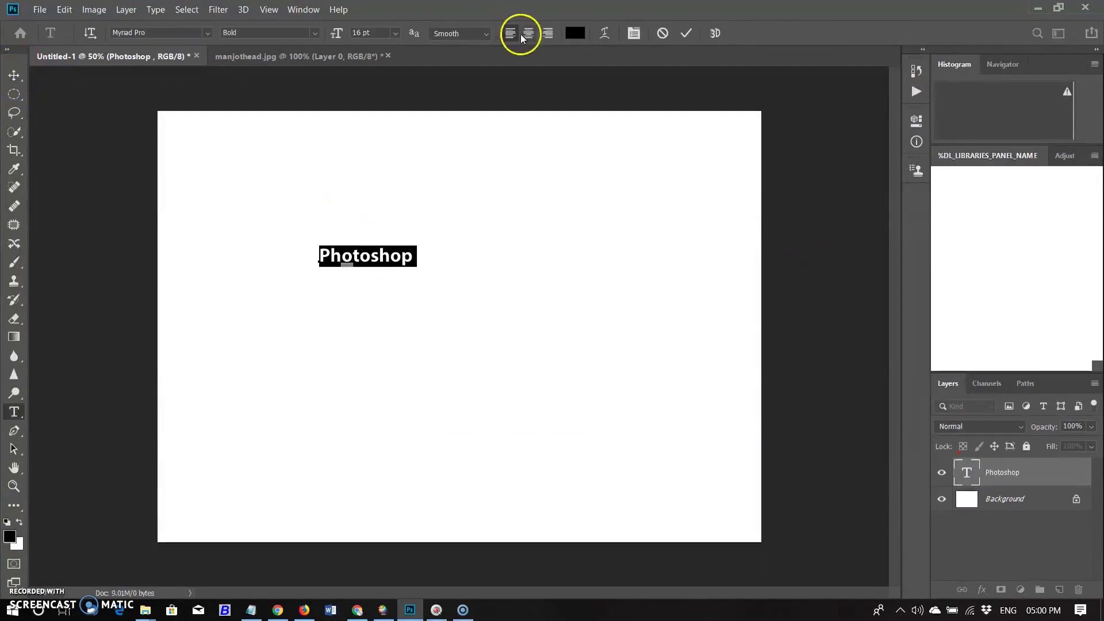
{"action": "left_click", "coordinate": [394, 32]}
{"action": "left_click", "coordinate": [374, 213]}
{"action": "left_click", "coordinate": [13, 75]}
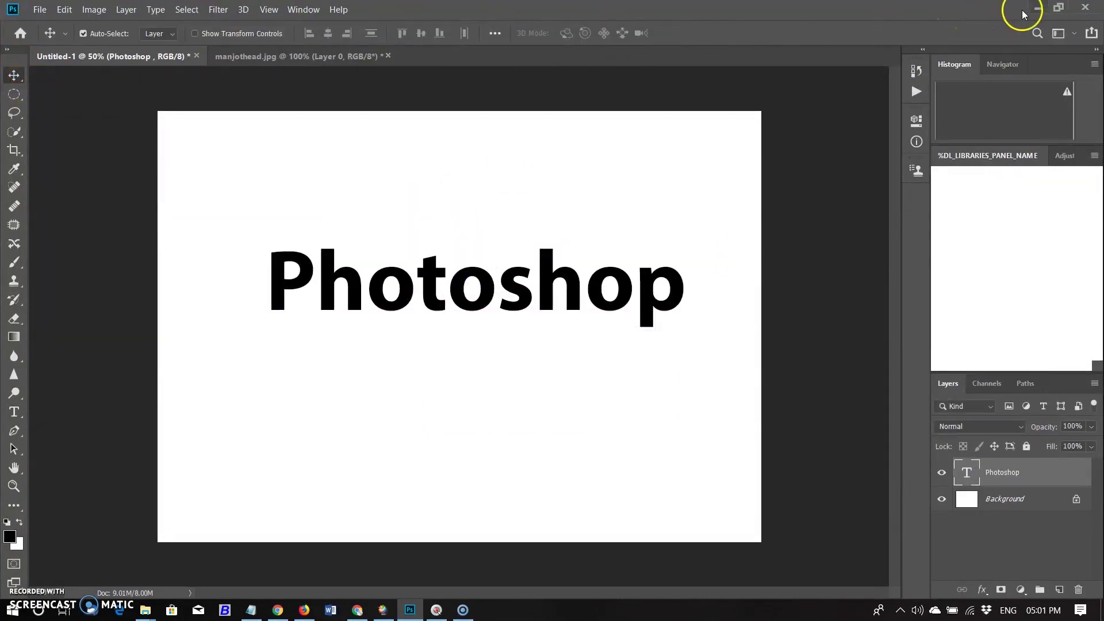
Step: Alt-drag wall.png from the desktop into the document as its own layer
{"action": "left_click", "coordinate": [1059, 11]}
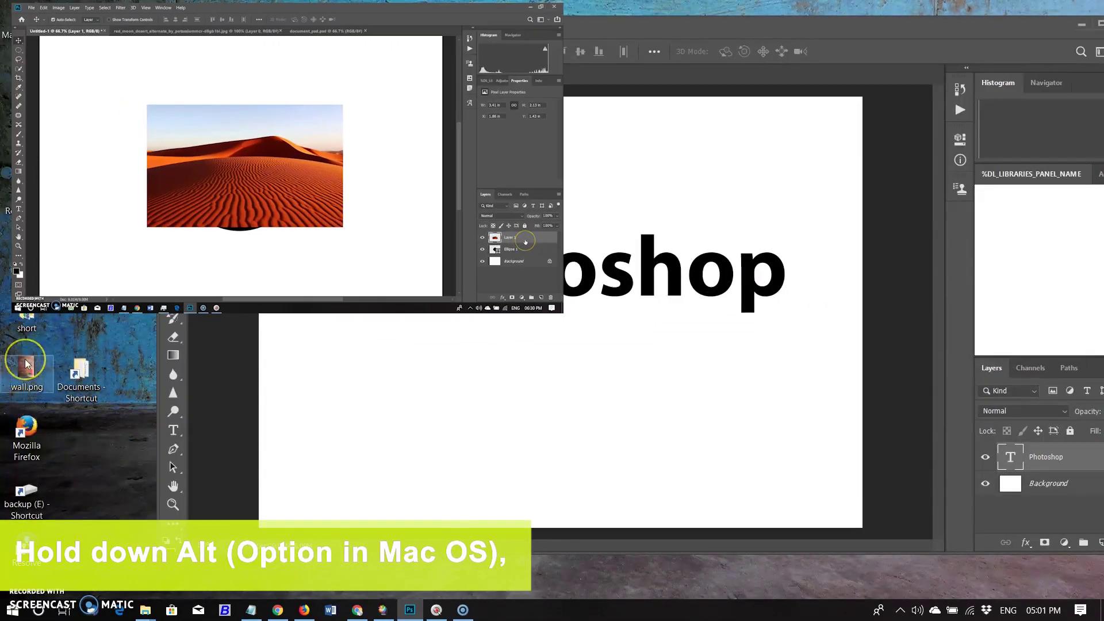
{"action": "key", "text": "alt"}
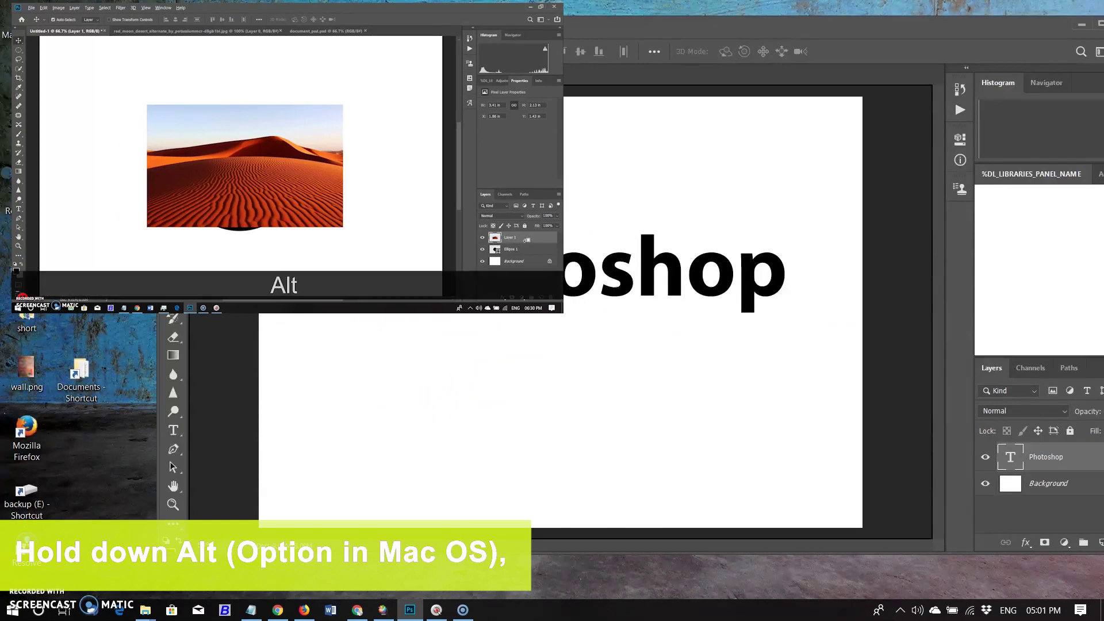
{"action": "left_click_drag", "start_coordinate": [397, 398], "coordinate": [224, 397]}
{"action": "left_click", "coordinate": [1094, 26]}
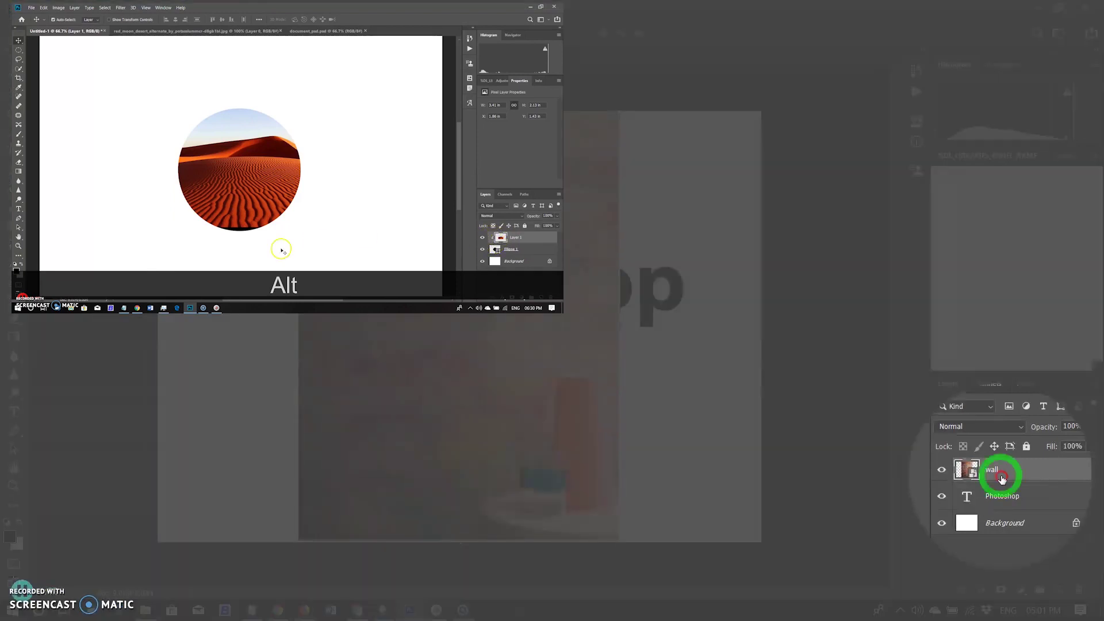
Step: Clip the wall layer to the Photoshop text and widen it on both sides
{"action": "right_click", "coordinate": [981, 470]}
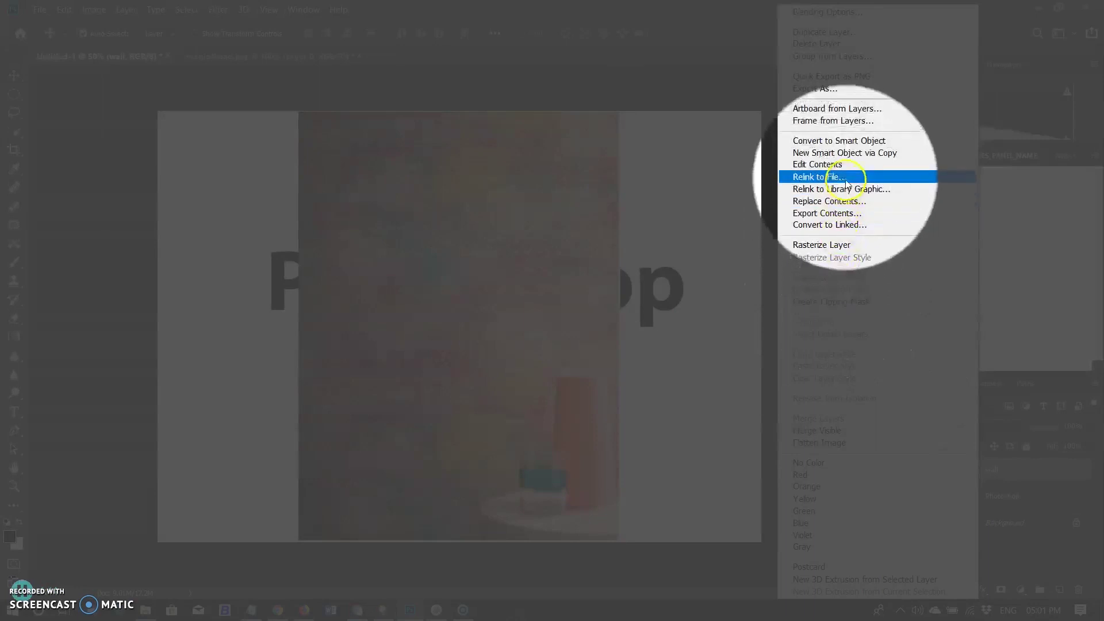
{"action": "left_click", "coordinate": [843, 308]}
{"action": "key", "text": "ctrl+t"}
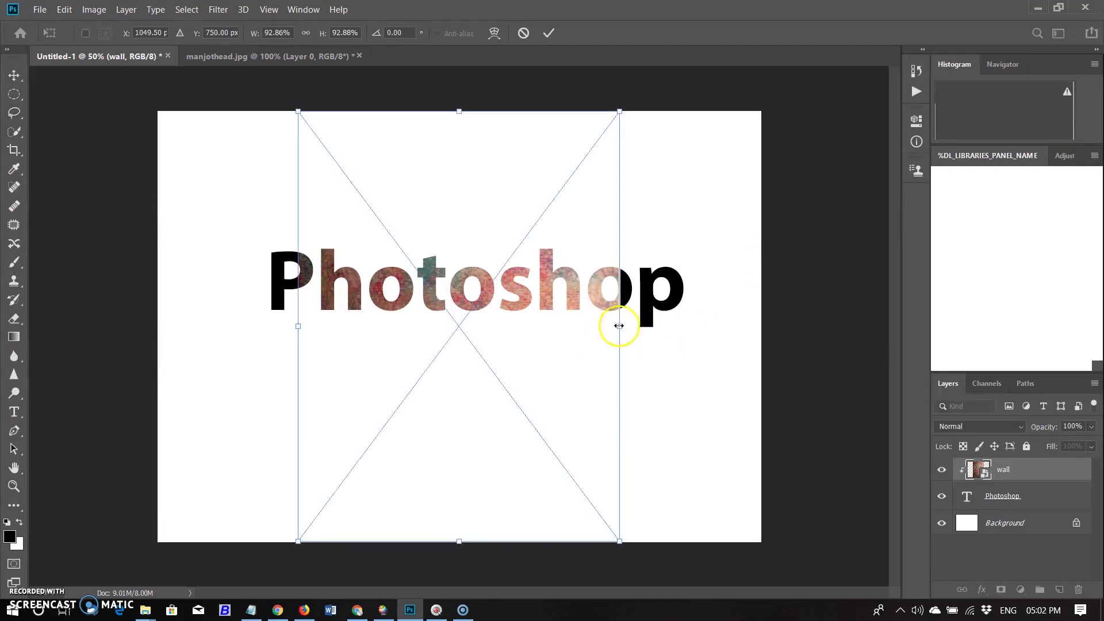
{"action": "left_click_drag", "start_coordinate": [619, 325], "coordinate": [712, 325]}
{"action": "left_click_drag", "start_coordinate": [299, 325], "coordinate": [220, 326]}
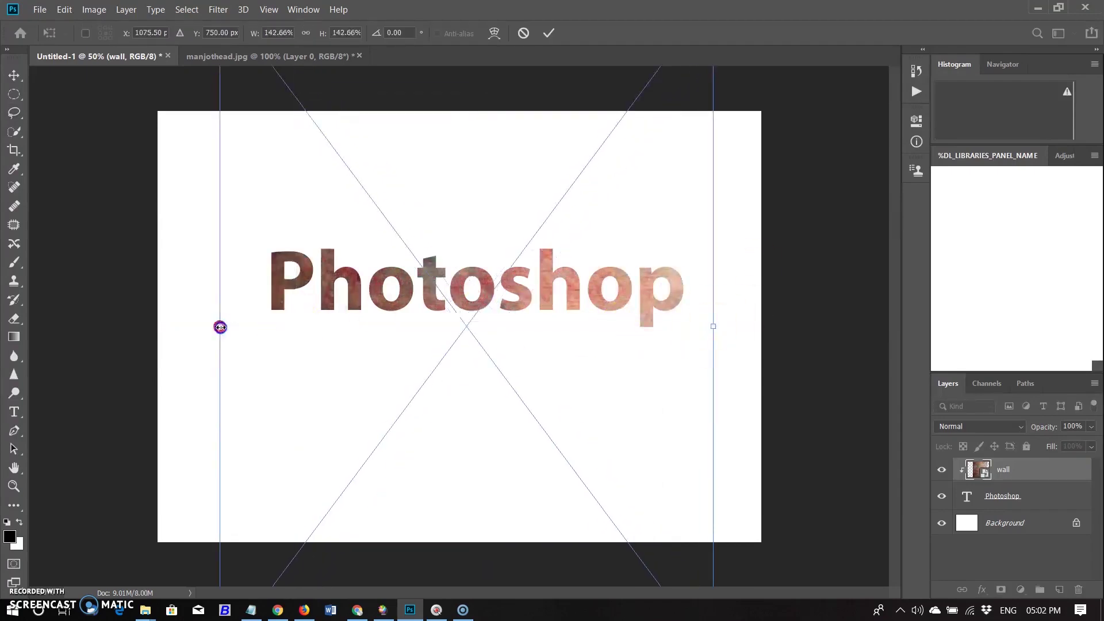
{"action": "left_click", "coordinate": [549, 33]}
Step: Duplicate the Photoshop text layer and group the layers into Group 1
{"action": "left_click", "coordinate": [1047, 500]}
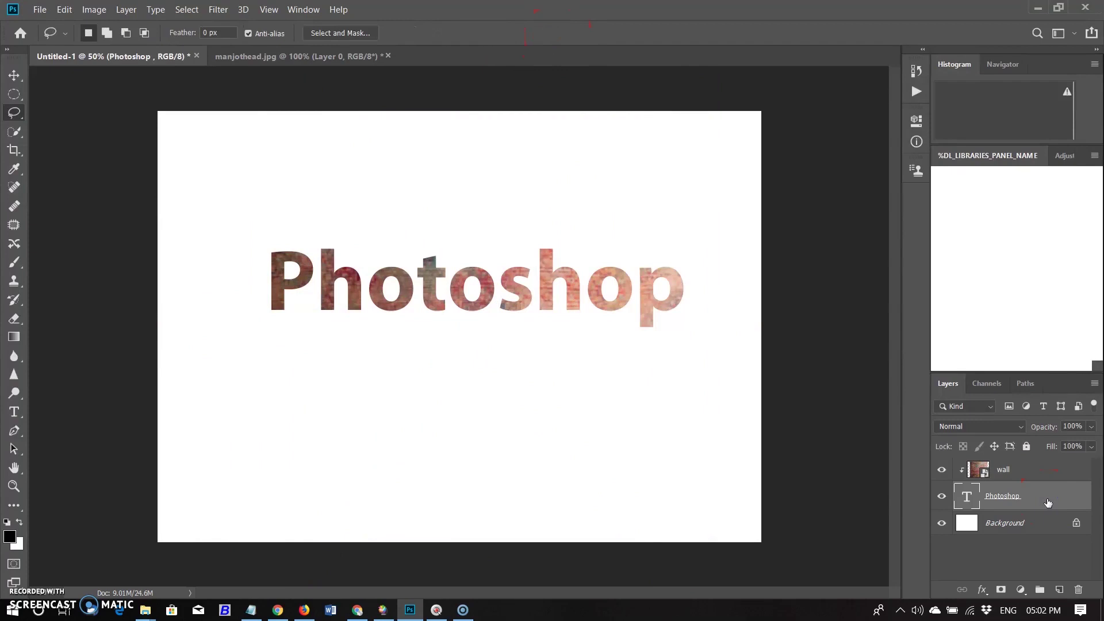
{"action": "key", "text": "ctrl+j"}
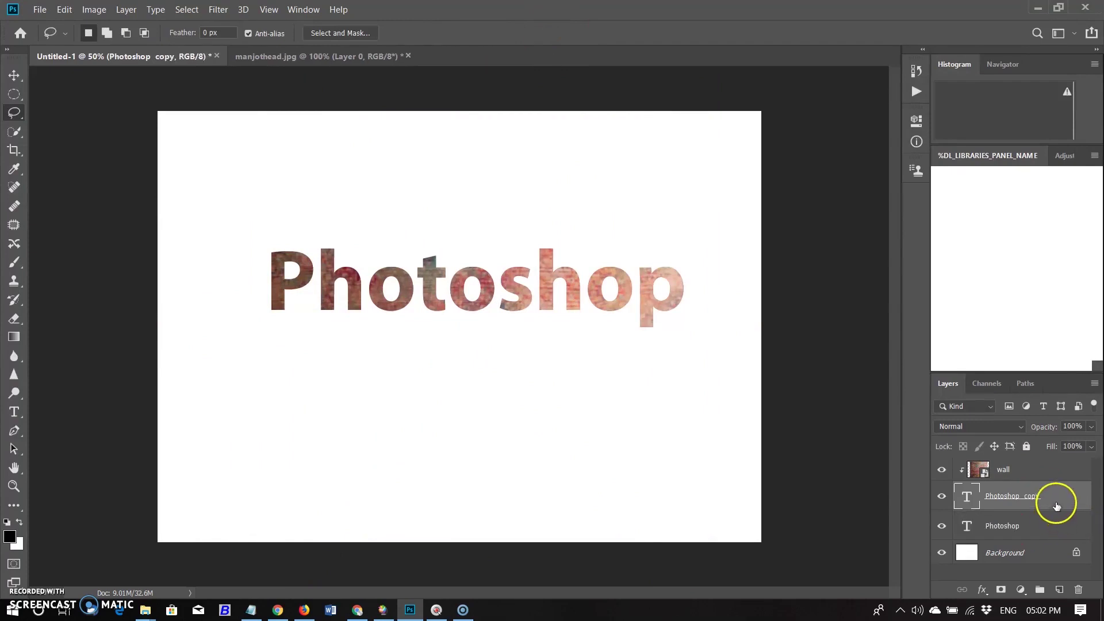
{"action": "left_click", "coordinate": [1042, 463], "text": "shift"}
{"action": "key", "text": "ctrl+g"}
Step: Type 'Lightroom' below the heading and nudge it slightly lower
{"action": "key", "text": "t"}
{"action": "left_click", "coordinate": [273, 397]}
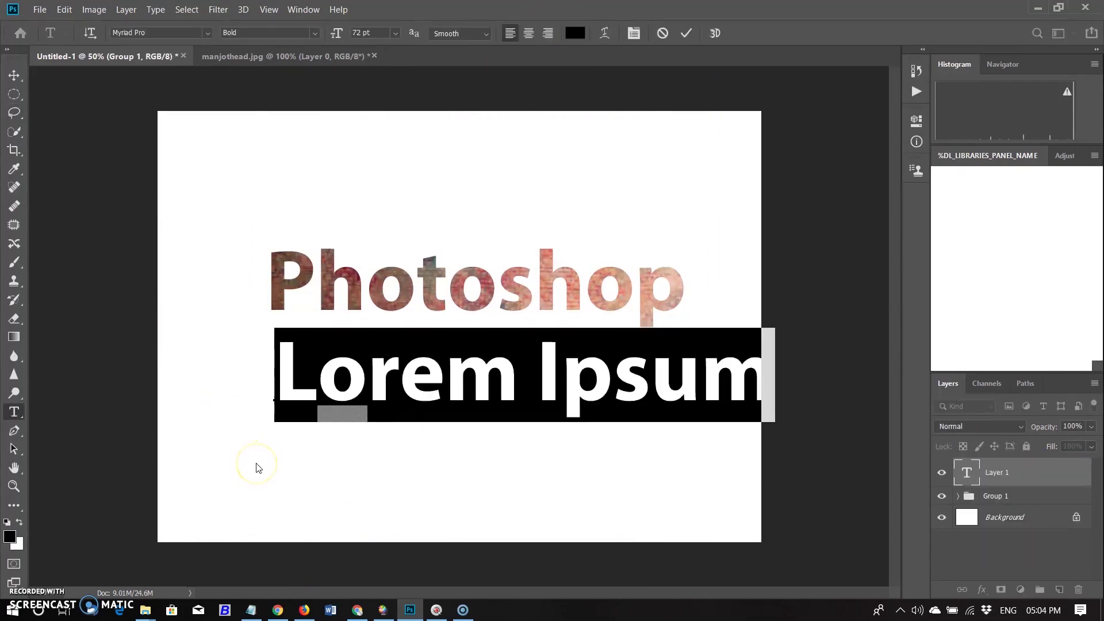
{"action": "type", "text": "Lightroom"}
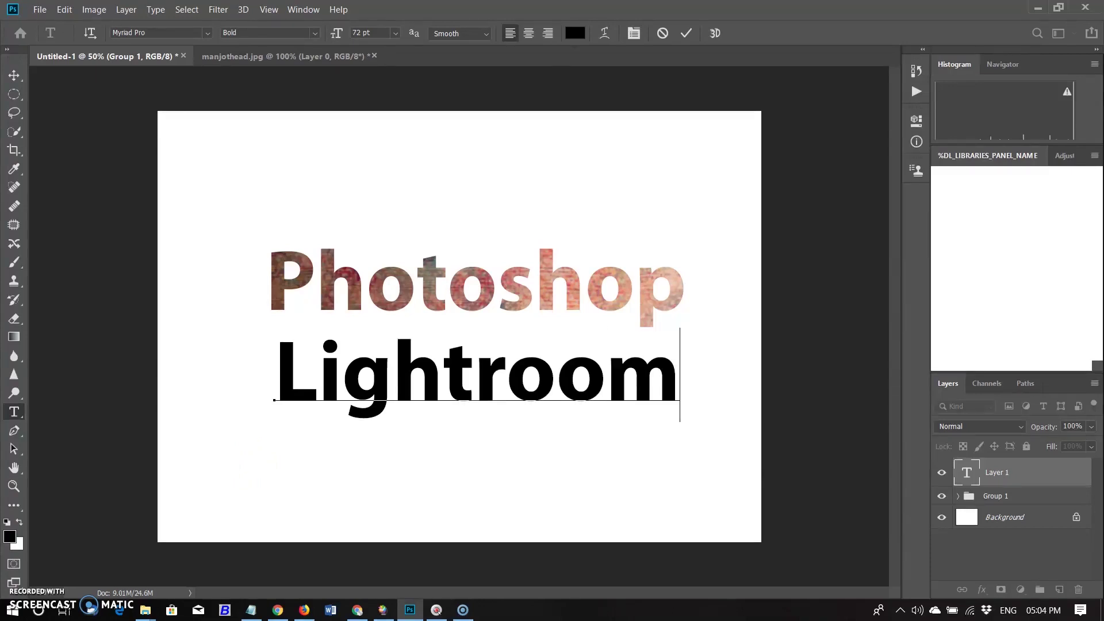
{"action": "left_click", "coordinate": [14, 75]}
{"action": "left_click_drag", "start_coordinate": [499, 386], "coordinate": [498, 417]}
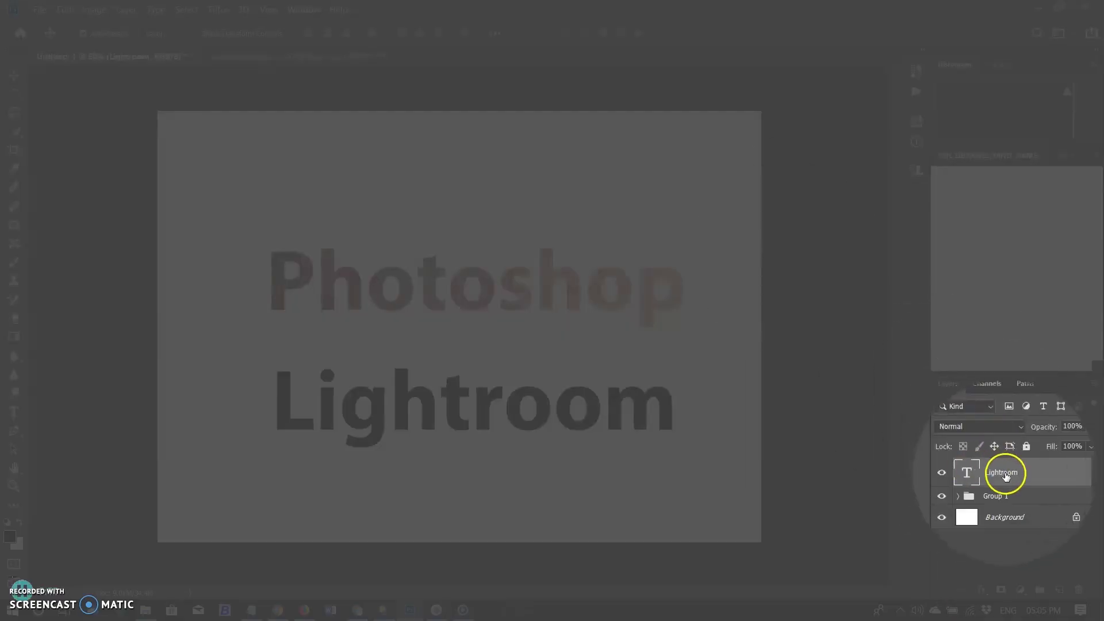
Step: Convert the Lightroom text layer into a frame
{"action": "left_click", "coordinate": [984, 473]}
{"action": "right_click", "coordinate": [984, 473]}
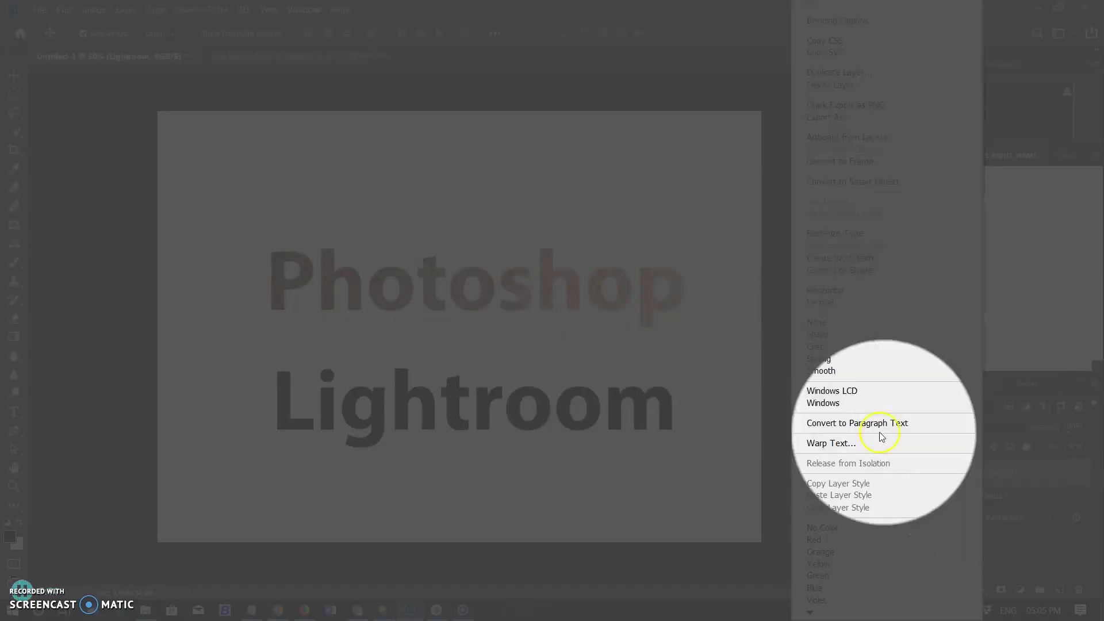
{"action": "left_click", "coordinate": [862, 164]}
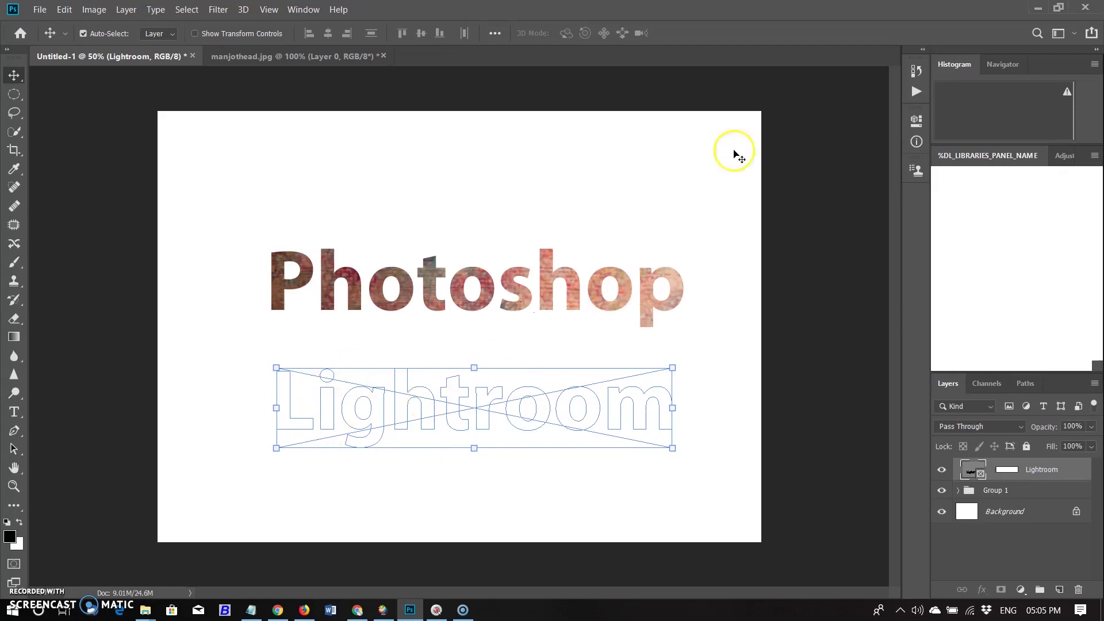
Step: Fill the Lightroom frame with the desktop photo, enlarged to cover every letter
{"action": "left_click", "coordinate": [1062, 9]}
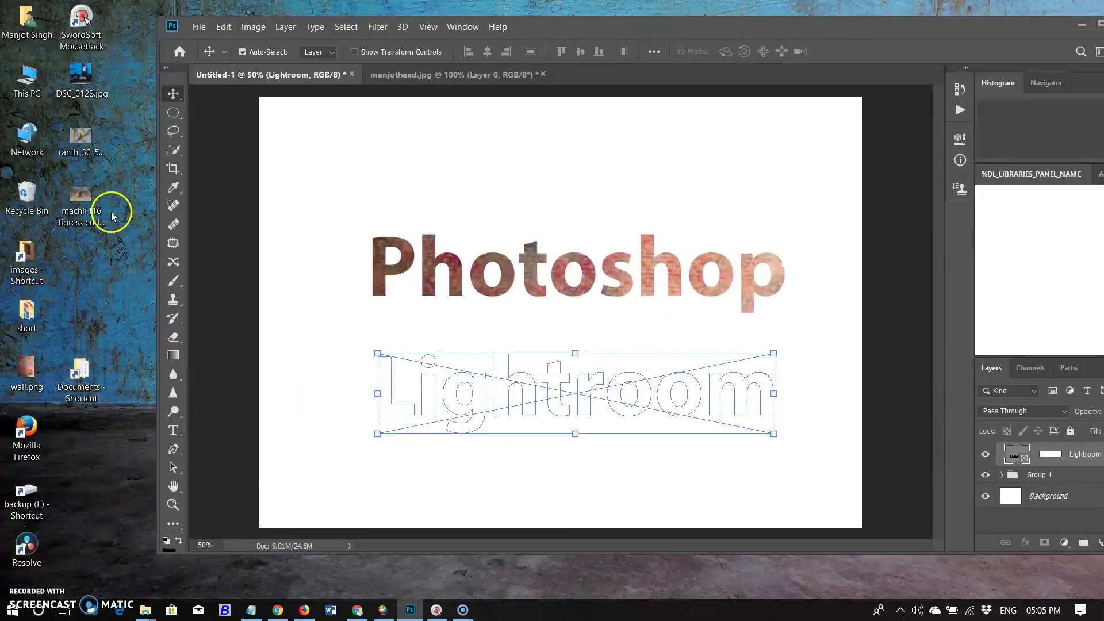
{"action": "mouse_move", "coordinate": [87, 147]}
{"action": "left_mouse_down"}
{"action": "mouse_move", "coordinate": [498, 399]}
{"action": "mouse_move", "coordinate": [332, 393]}
{"action": "left_mouse_up"}
{"action": "left_click_drag", "start_coordinate": [666, 393], "coordinate": [823, 406]}
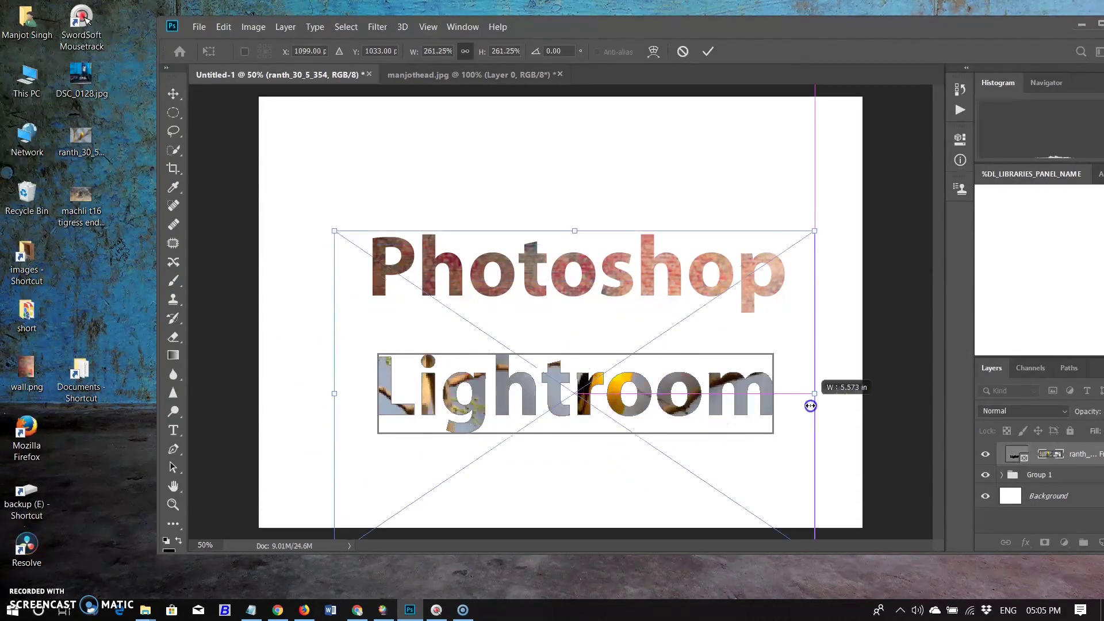
{"action": "left_click", "coordinate": [709, 52]}
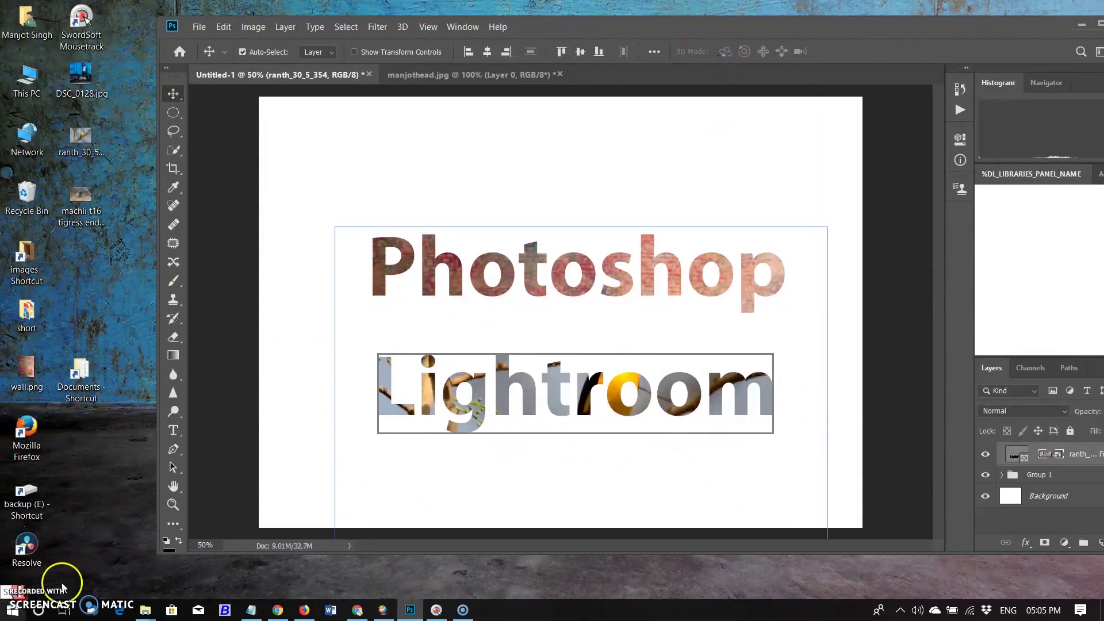
{"action": "key", "text": "super+Up"}
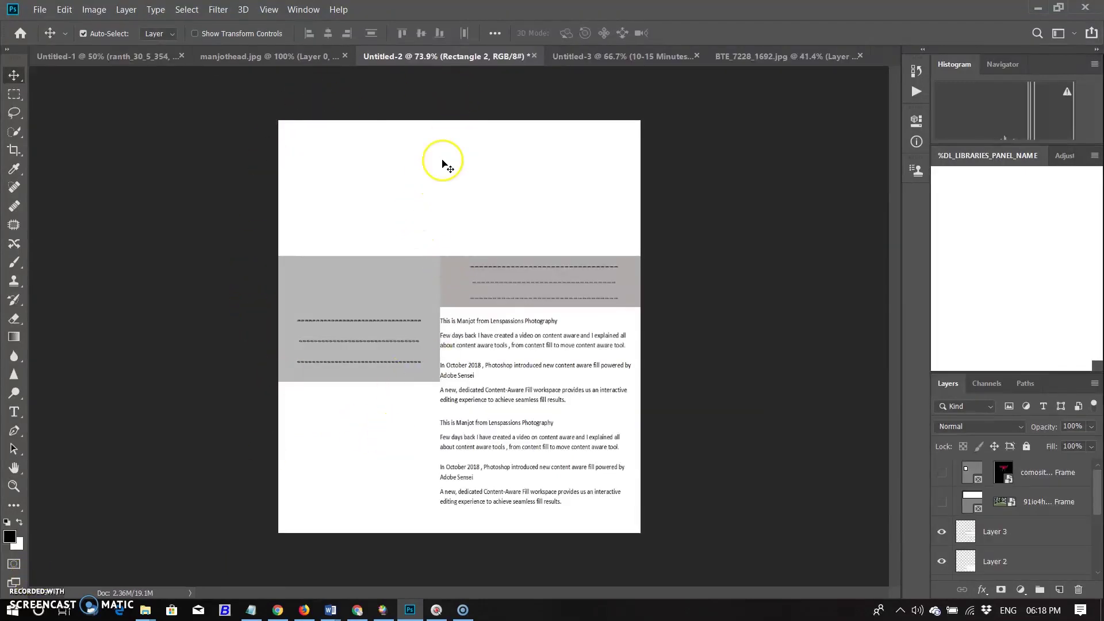
Step: Unhide the railing photo frame and the red-glass frame in the Untitled-2 layout
{"action": "left_click", "coordinate": [324, 279]}
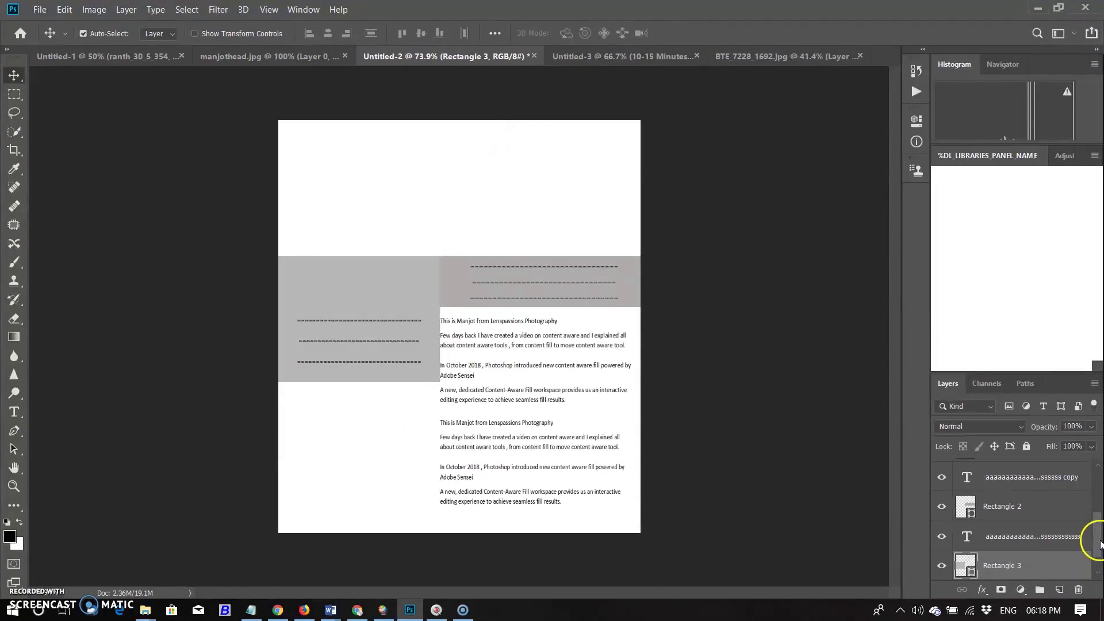
{"action": "left_click_drag", "start_coordinate": [1099, 541], "coordinate": [1099, 465]}
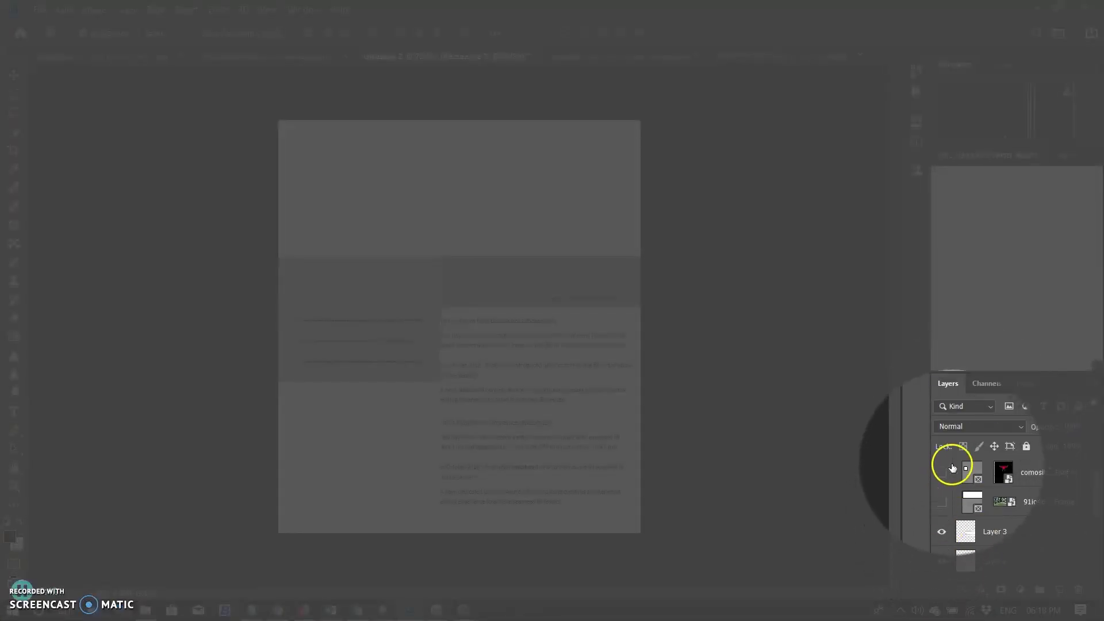
{"action": "left_click", "coordinate": [943, 503]}
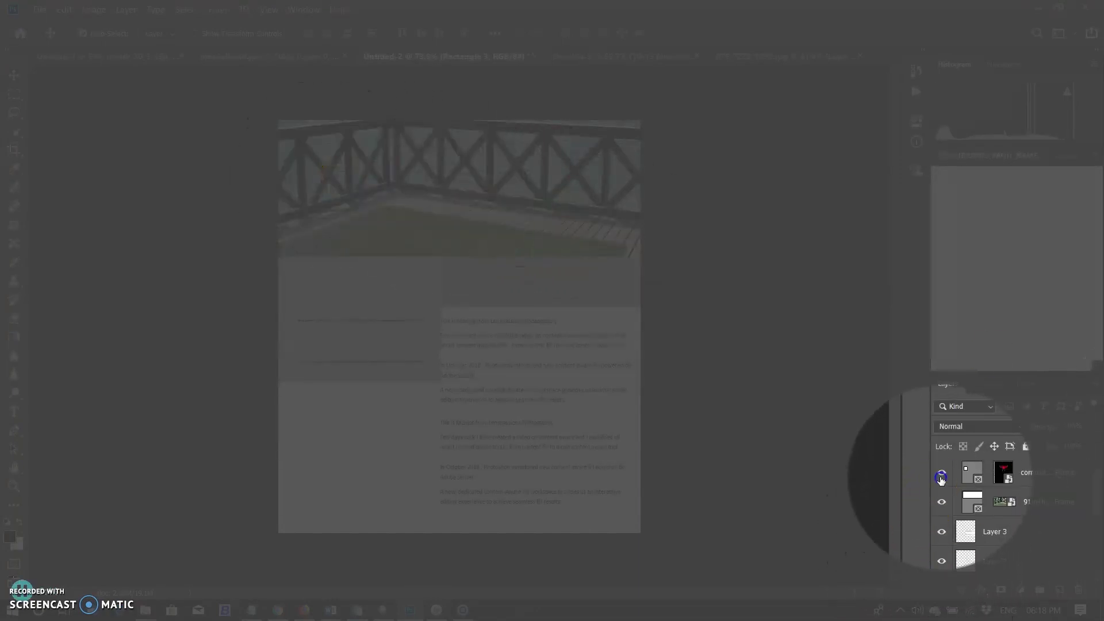
{"action": "left_click", "coordinate": [940, 477]}
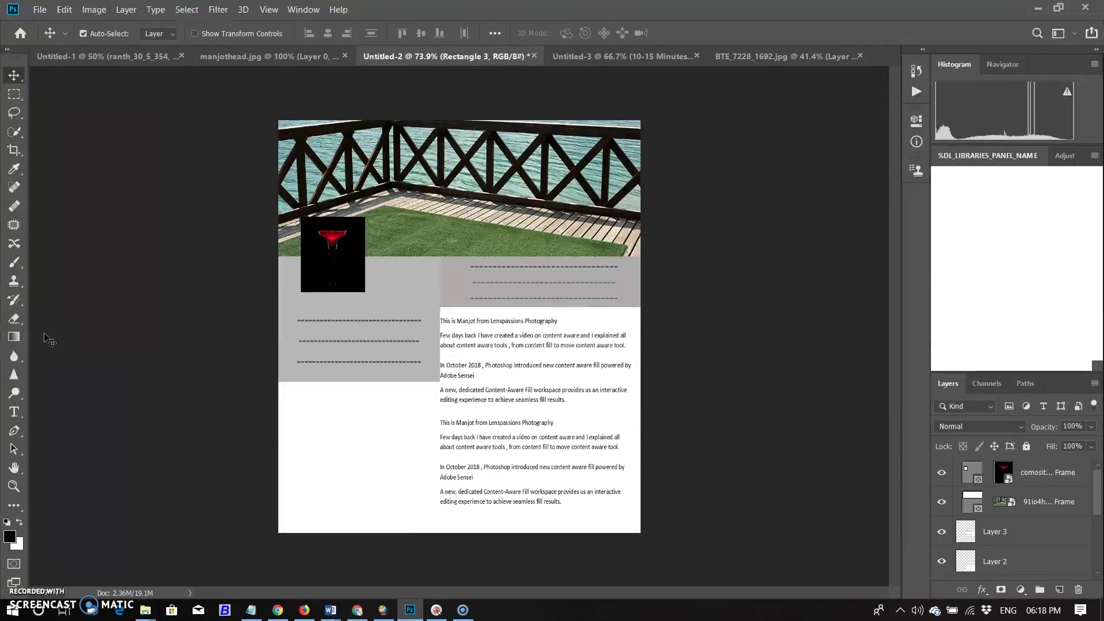
{"action": "key", "text": "k"}
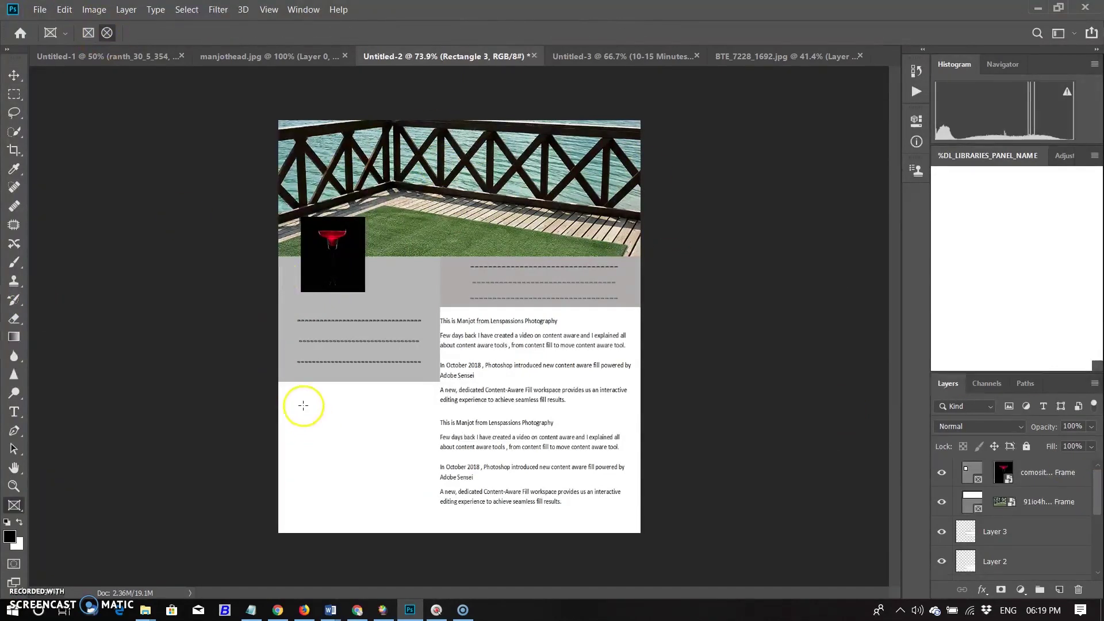
Step: Draw a circular frame at lower left and fill it with the resized peacock photo
{"action": "left_click_drag", "start_coordinate": [301, 409], "coordinate": [431, 540]}
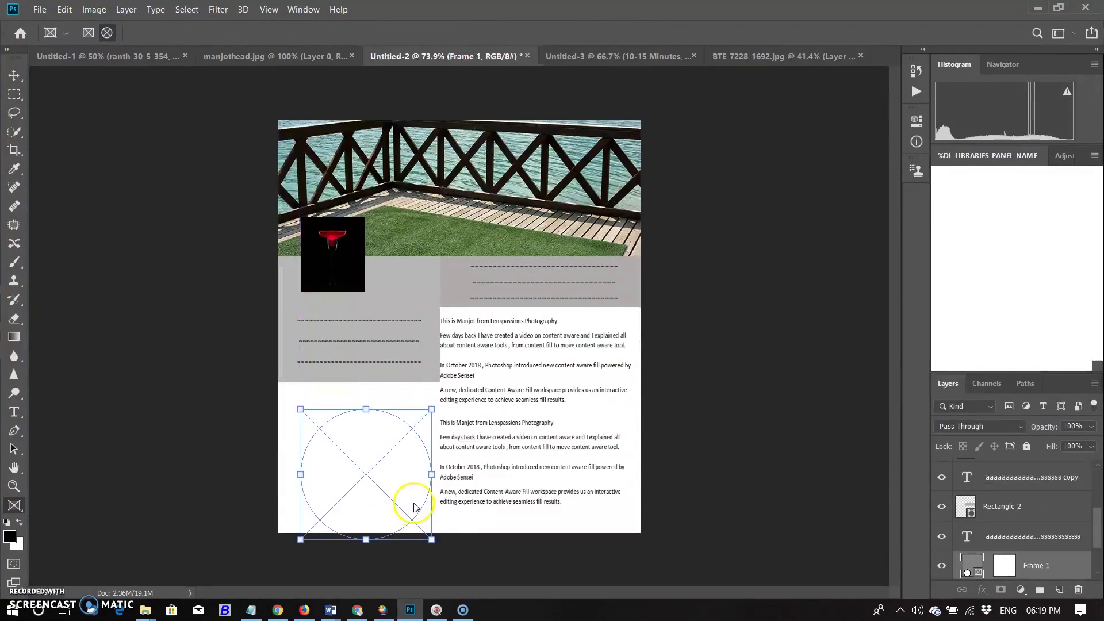
{"action": "left_click_drag", "start_coordinate": [369, 446], "coordinate": [364, 430]}
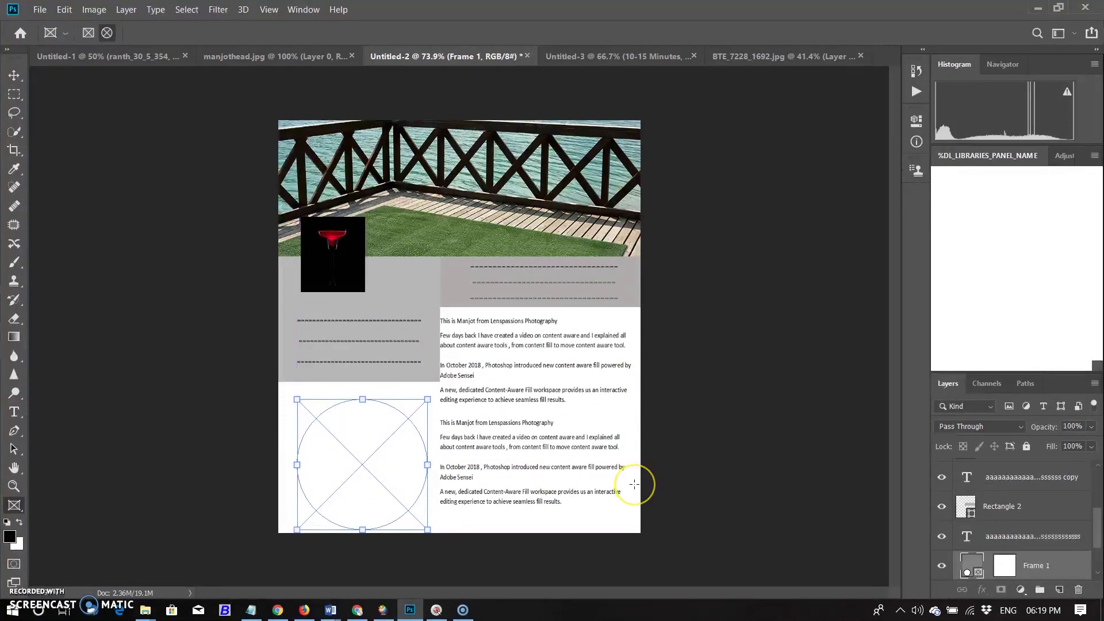
{"action": "left_click_drag", "start_coordinate": [1035, 565], "coordinate": [1041, 450]}
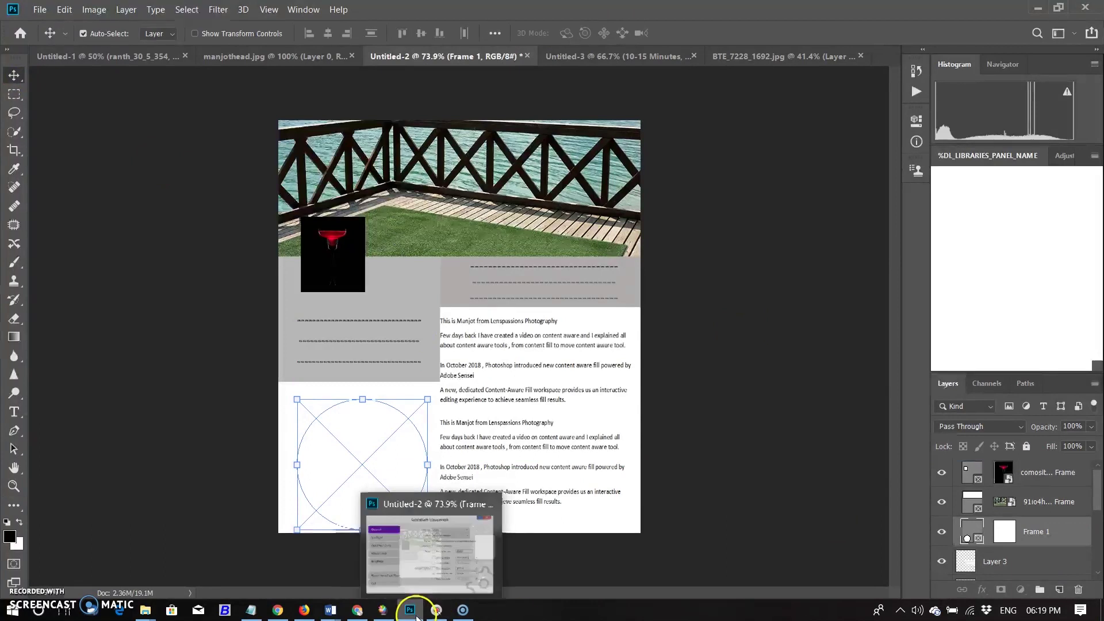
{"action": "left_click", "coordinate": [382, 610]}
{"action": "left_click_drag", "start_coordinate": [195, 33], "coordinate": [747, 47]}
{"action": "left_click_drag", "start_coordinate": [682, 288], "coordinate": [363, 466]}
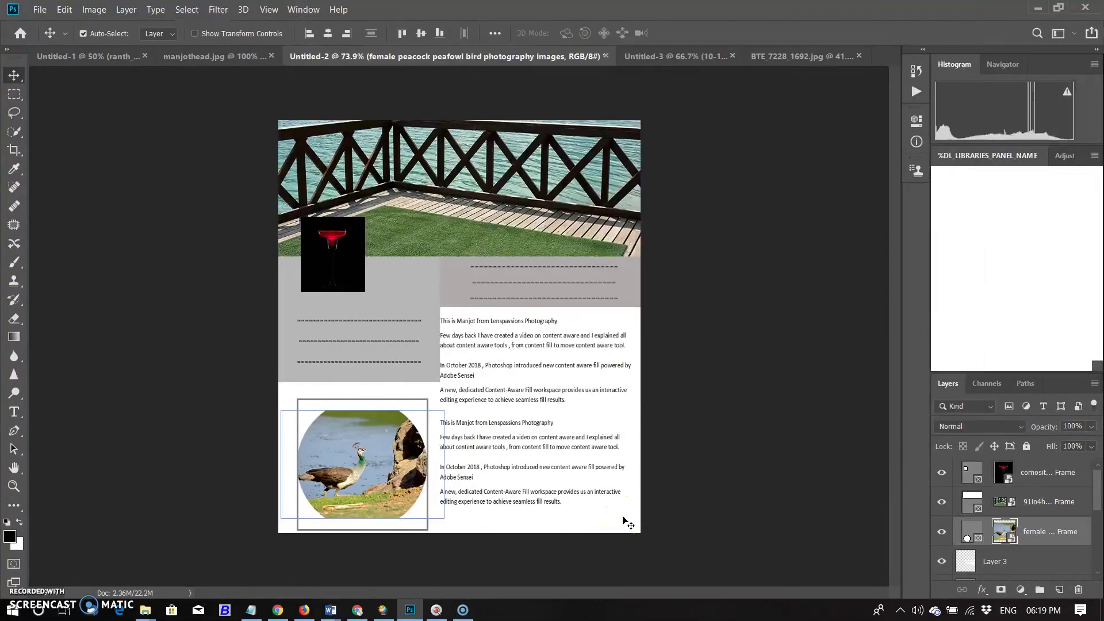
{"action": "key", "text": "ctrl+t"}
{"action": "left_click_drag", "start_coordinate": [267, 545], "coordinate": [419, 463]}
{"action": "left_click", "coordinate": [553, 35]}
Step: Replace the top frame's railing photo with the tiger image
{"action": "left_click", "coordinate": [749, 323]}
{"action": "left_click", "coordinate": [306, 242]}
{"action": "left_click", "coordinate": [382, 610]}
{"action": "left_click_drag", "start_coordinate": [746, 168], "coordinate": [457, 155]}
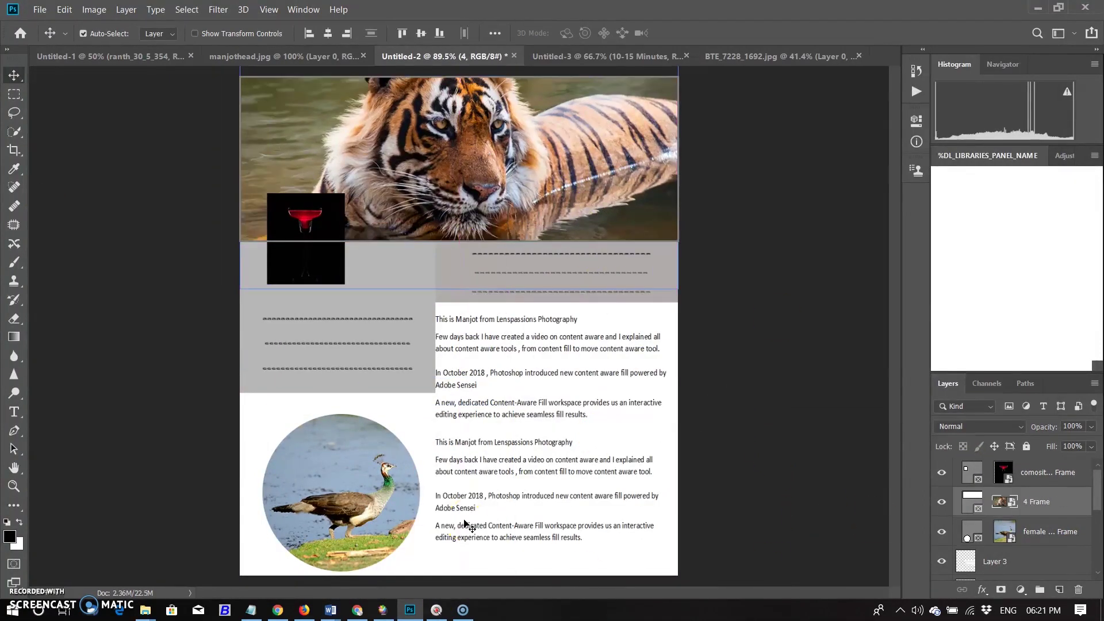
Step: Embed aug_21.jpg into the top banner frame and shift the owl down
{"action": "left_click", "coordinate": [382, 609]}
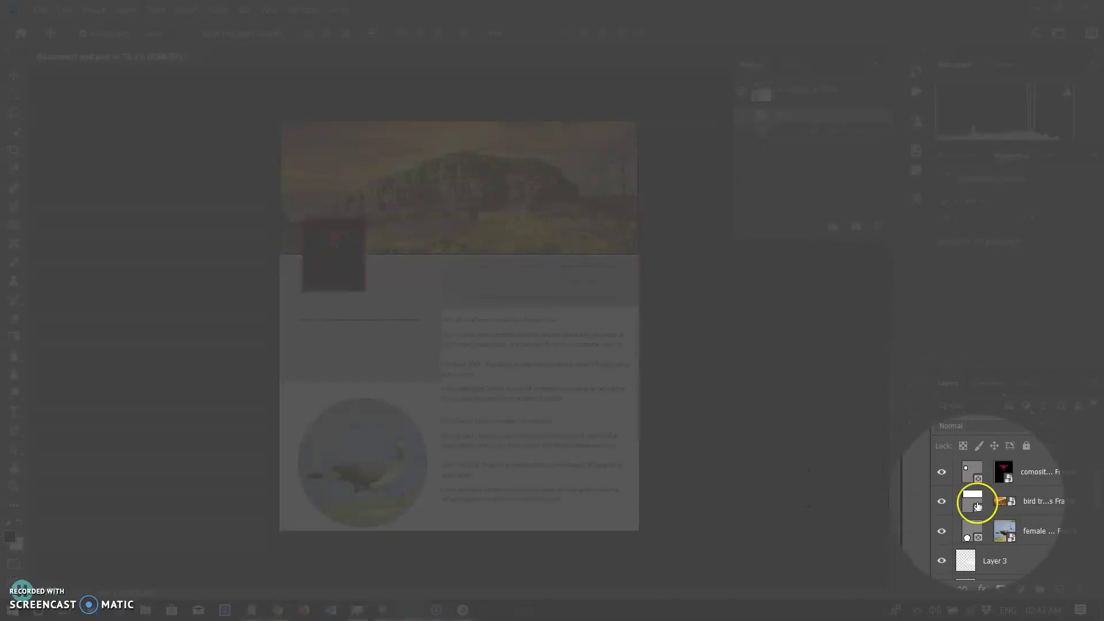
{"action": "left_click", "coordinate": [974, 500]}
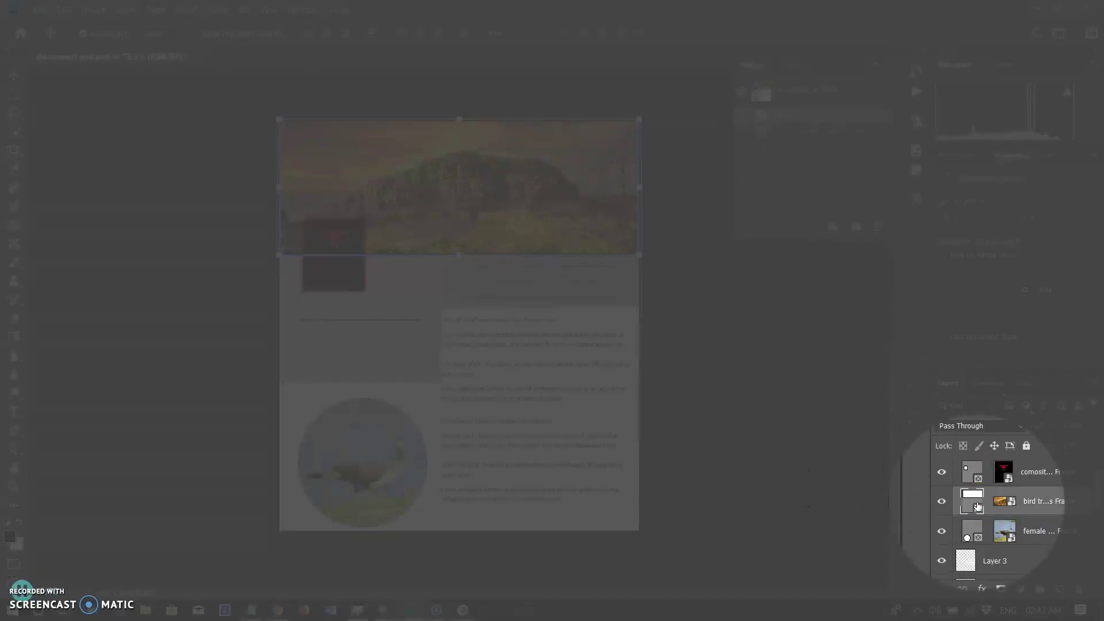
{"action": "left_click", "coordinate": [996, 254]}
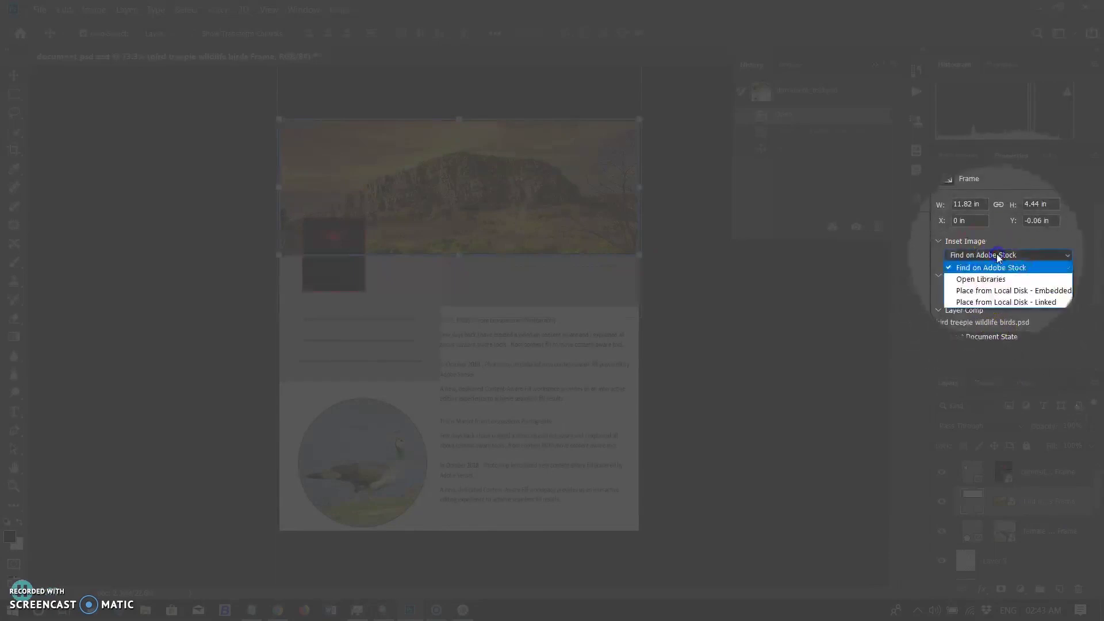
{"action": "left_click", "coordinate": [992, 292]}
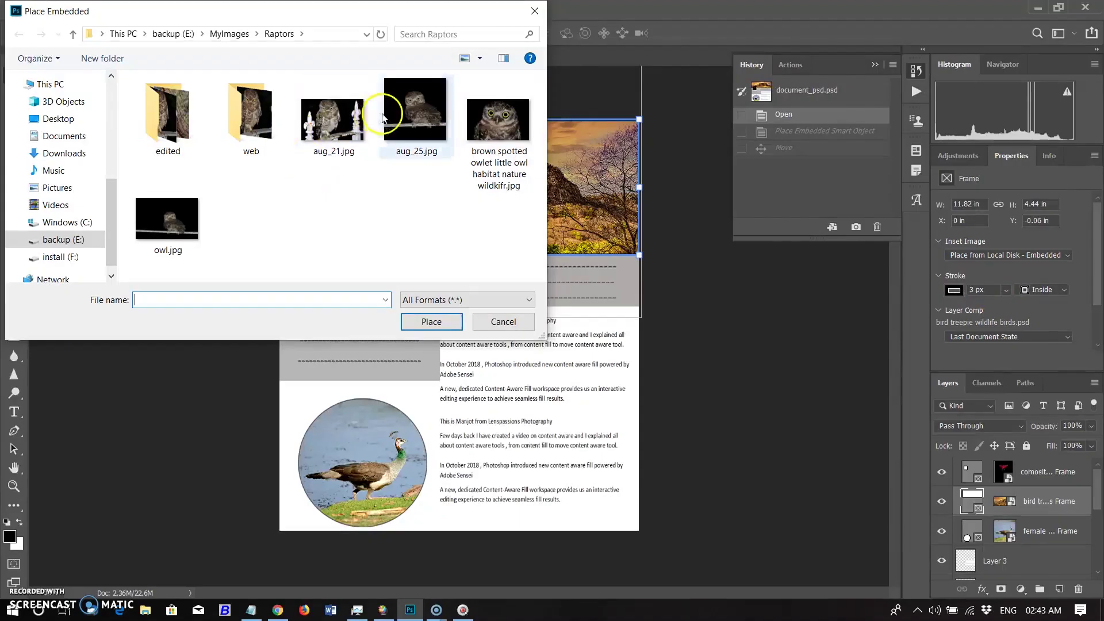
{"action": "double_click", "coordinate": [338, 123]}
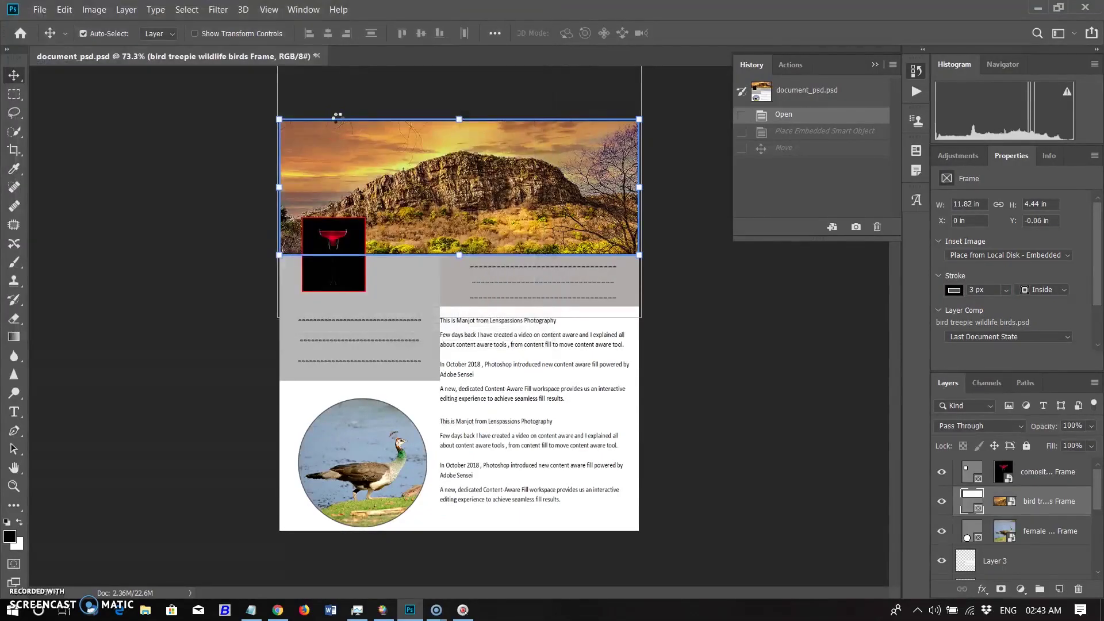
{"action": "left_click_drag", "start_coordinate": [492, 164], "coordinate": [496, 195]}
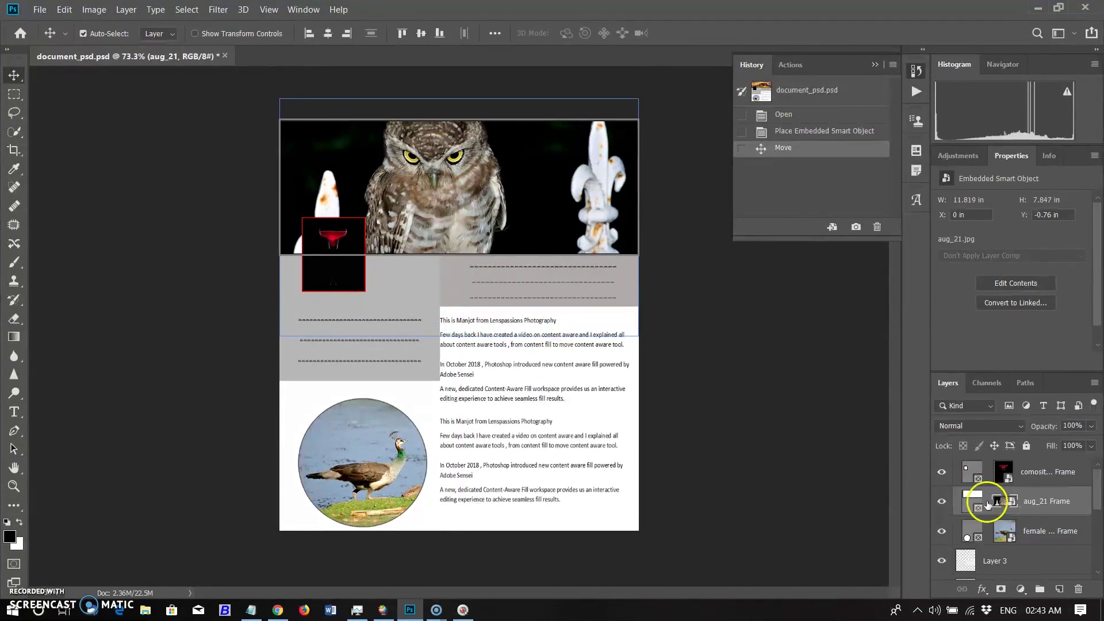
Step: Embed BTE_7228_1692.jpg from the Preying folder into the red-glass frame and reposition it
{"action": "left_click", "coordinate": [972, 473]}
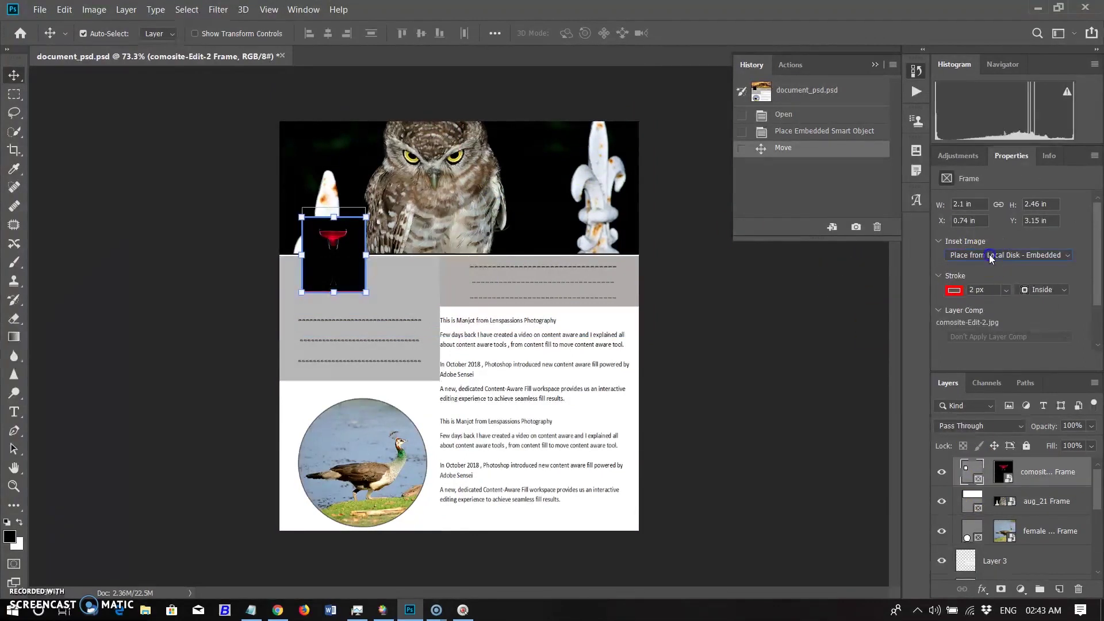
{"action": "left_click", "coordinate": [992, 290]}
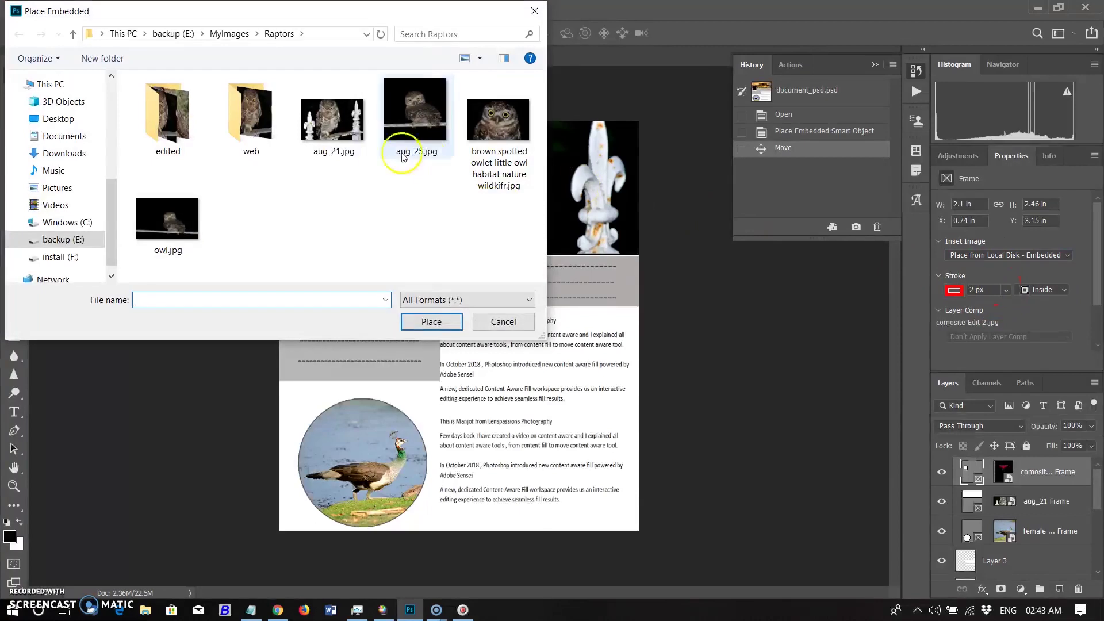
{"action": "left_click", "coordinate": [213, 33]}
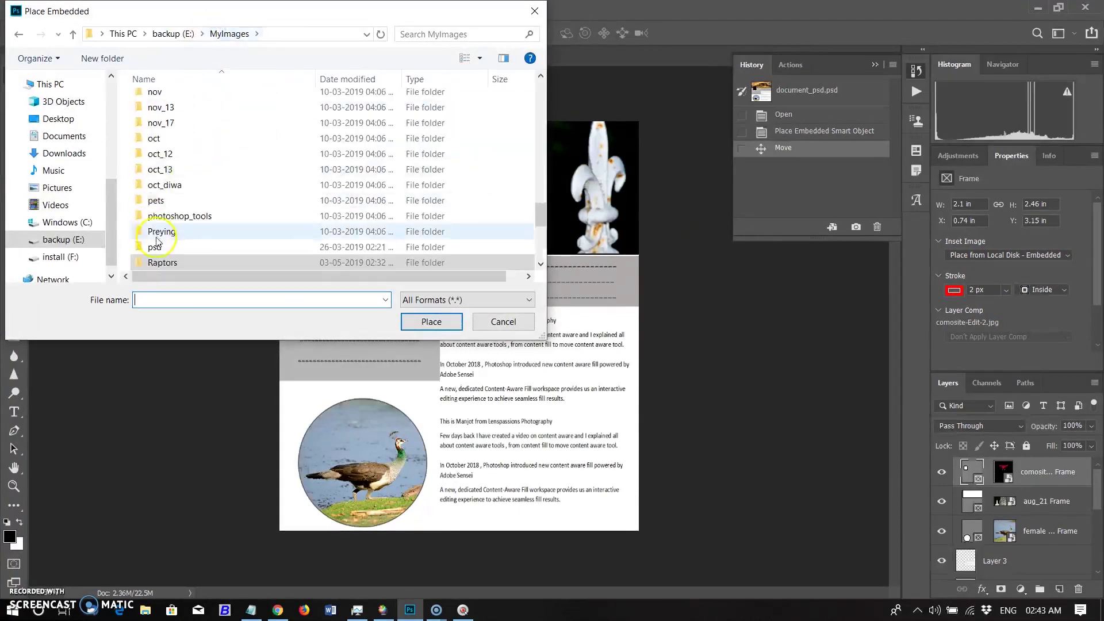
{"action": "double_click", "coordinate": [165, 250]}
{"action": "double_click", "coordinate": [256, 129]}
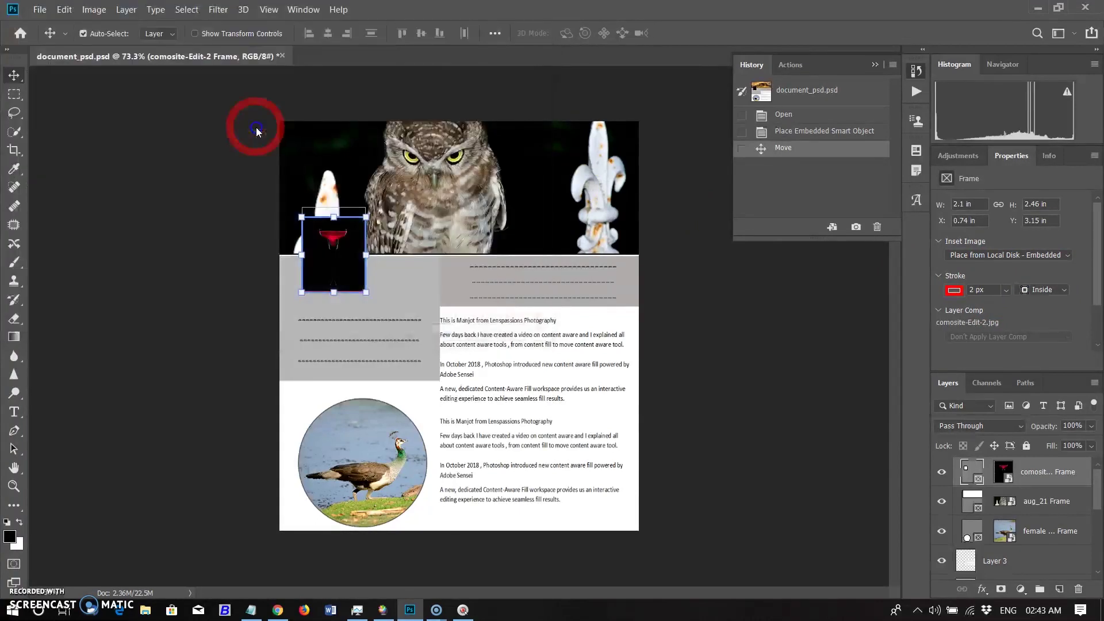
{"action": "left_click_drag", "start_coordinate": [340, 250], "coordinate": [343, 253]}
{"action": "left_click", "coordinate": [652, 271]}
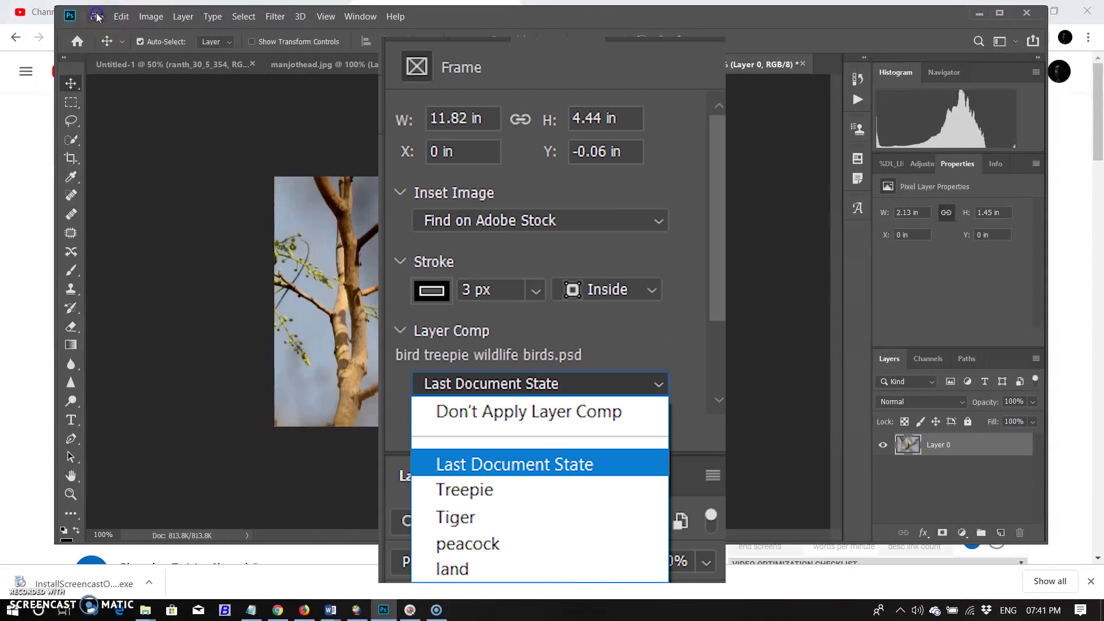
Step: Open the File menu with ranth_30_5_354.JPG as the active document
{"action": "left_click", "coordinate": [97, 16]}
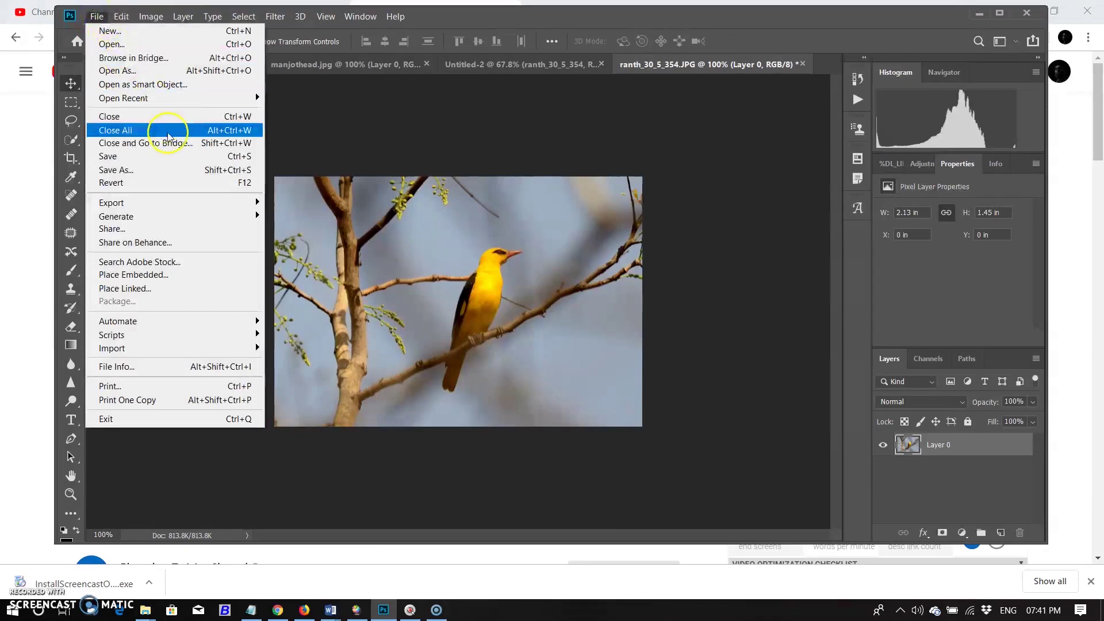
Step: Create a new 7 x 5 in document from the Photo preset Default Photoshop Size
{"action": "left_click", "coordinate": [145, 32]}
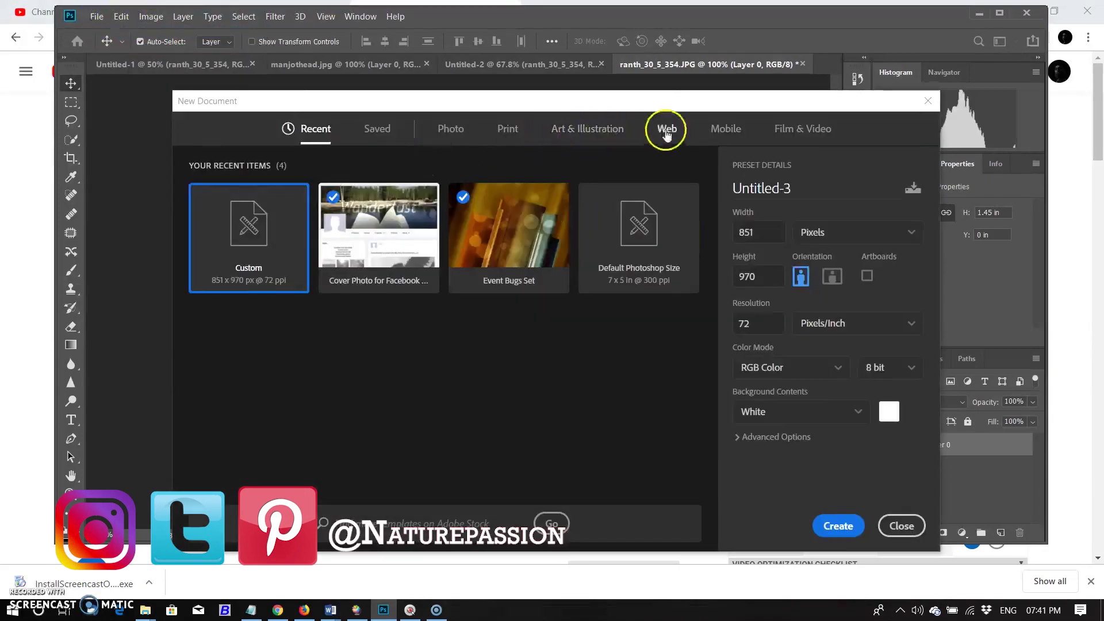
{"action": "left_click", "coordinate": [667, 130]}
{"action": "left_click", "coordinate": [450, 129]}
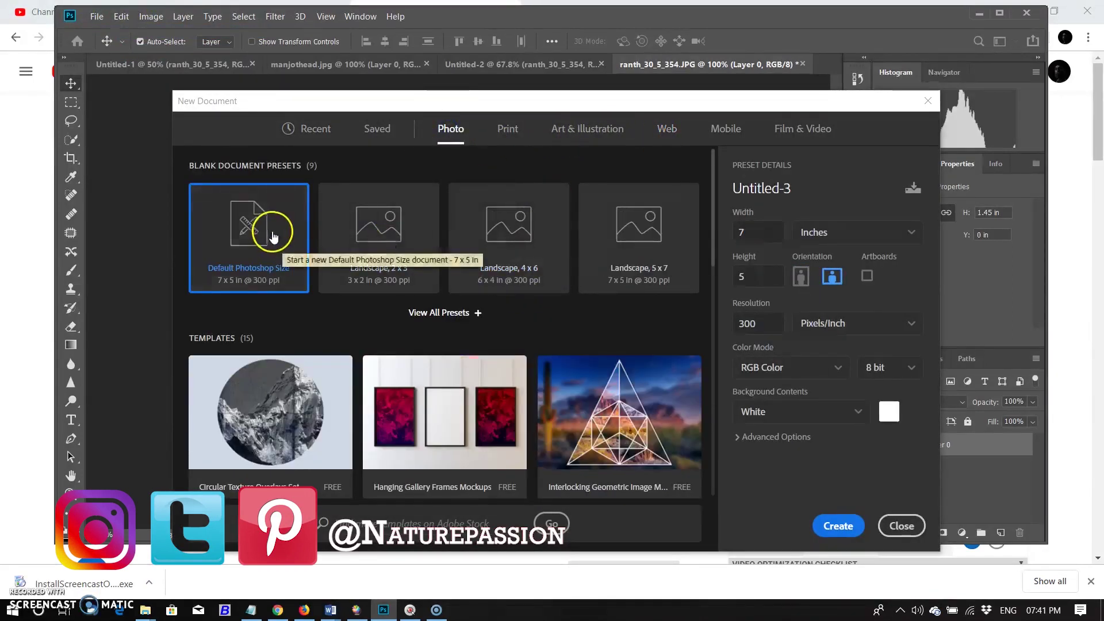
{"action": "double_click", "coordinate": [646, 242]}
{"action": "left_click", "coordinate": [600, 231]}
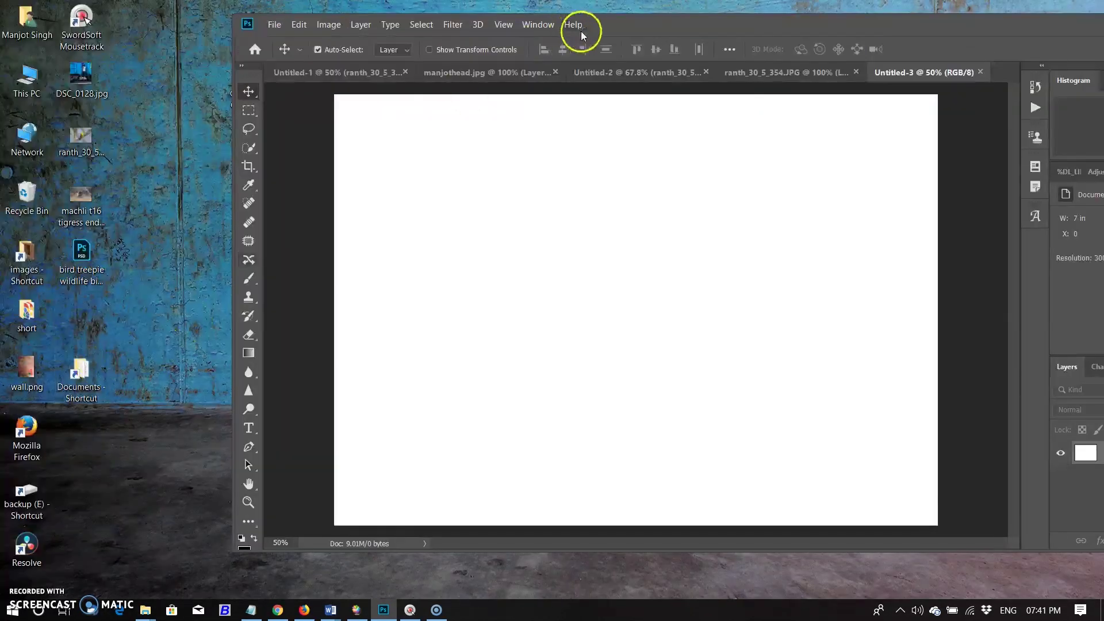
Step: Place the four frame-folder photos as layers, commit each, and hide the treepie layer
{"action": "left_click_drag", "start_coordinate": [581, 35], "coordinate": [692, 52]}
{"action": "left_click_drag", "start_coordinate": [309, 326], "coordinate": [135, 312]}
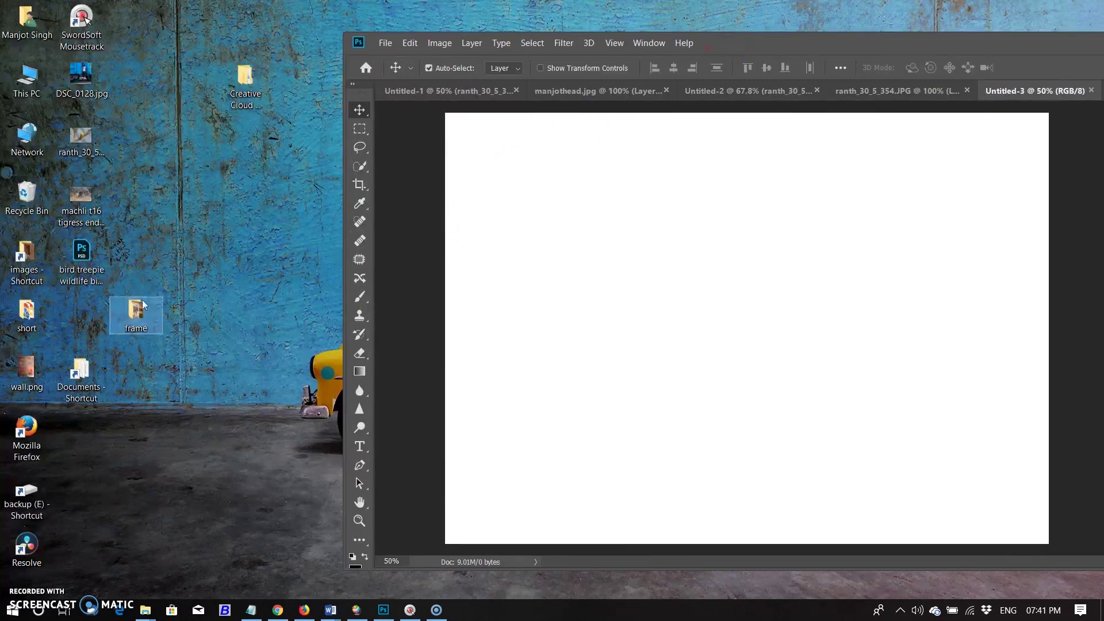
{"action": "double_click", "coordinate": [136, 313]}
{"action": "left_click_drag", "start_coordinate": [448, 296], "coordinate": [150, 126]}
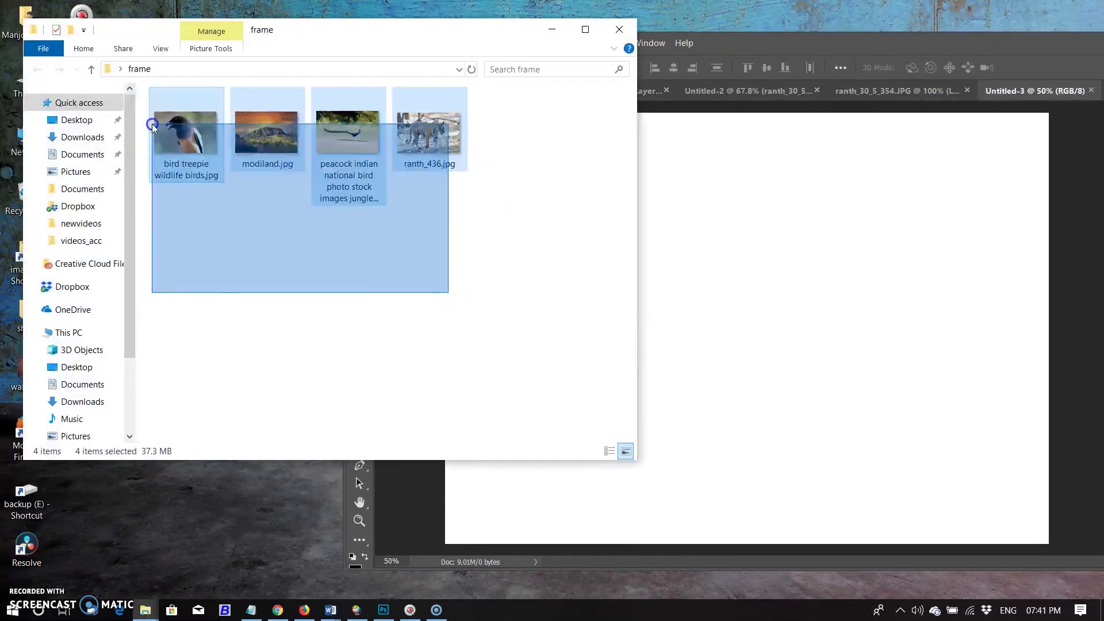
{"action": "left_click_drag", "start_coordinate": [321, 162], "coordinate": [664, 335]}
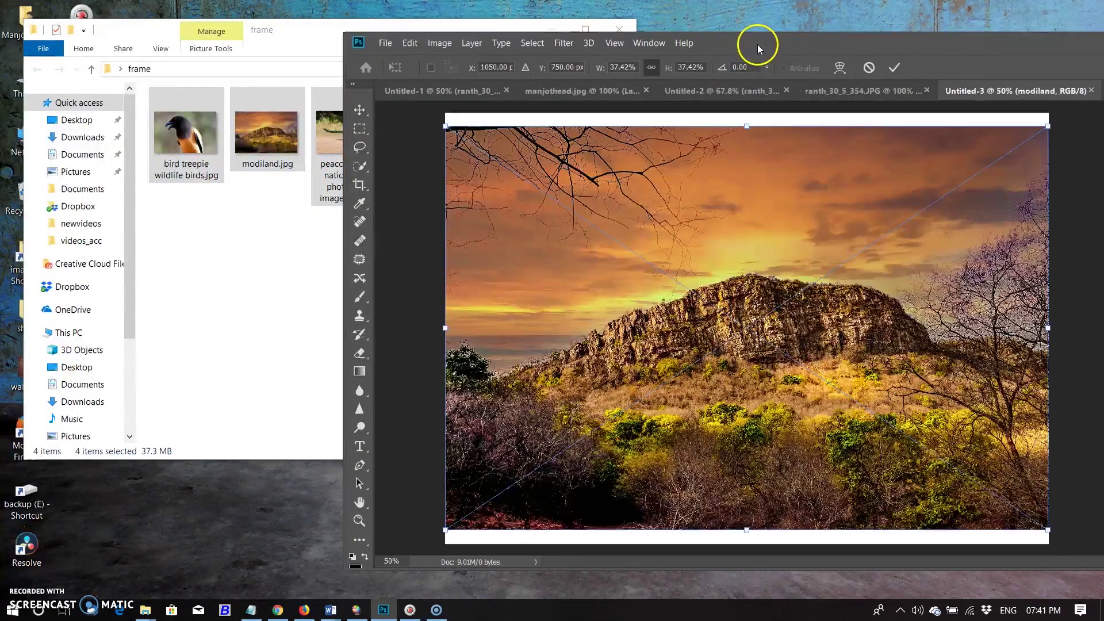
{"action": "left_click_drag", "start_coordinate": [640, 41], "coordinate": [350, 15]}
{"action": "left_click", "coordinate": [604, 45]}
{"action": "left_click", "coordinate": [147, 518]}
{"action": "left_click", "coordinate": [148, 501]}
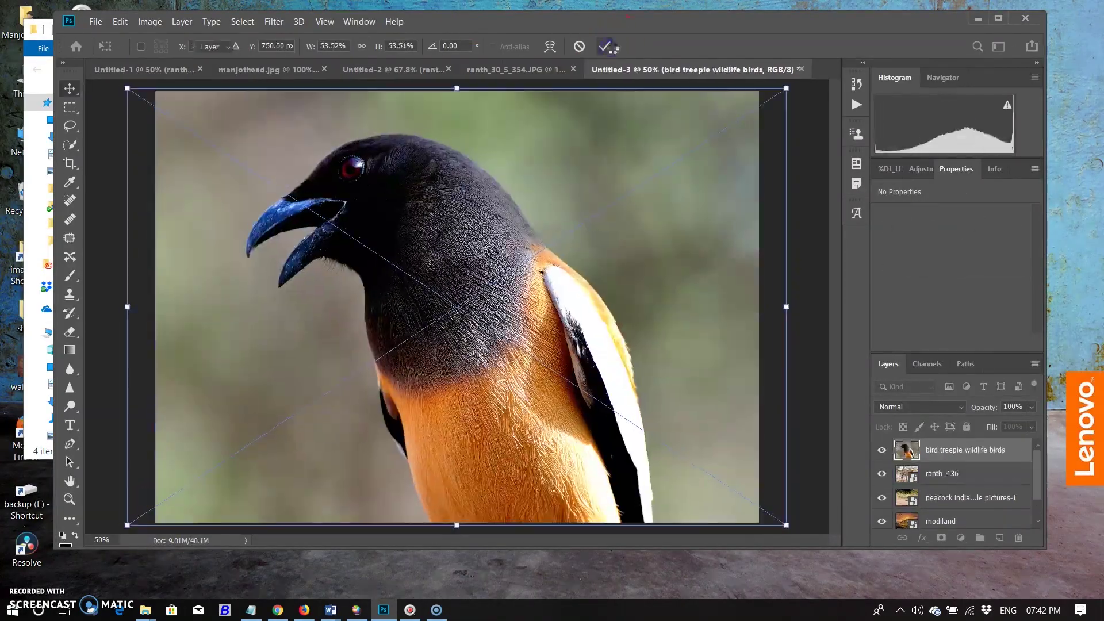
{"action": "scroll", "coordinate": [1041, 512], "scroll_direction": "up", "scroll_amount": 1}
{"action": "left_click", "coordinate": [887, 447]}
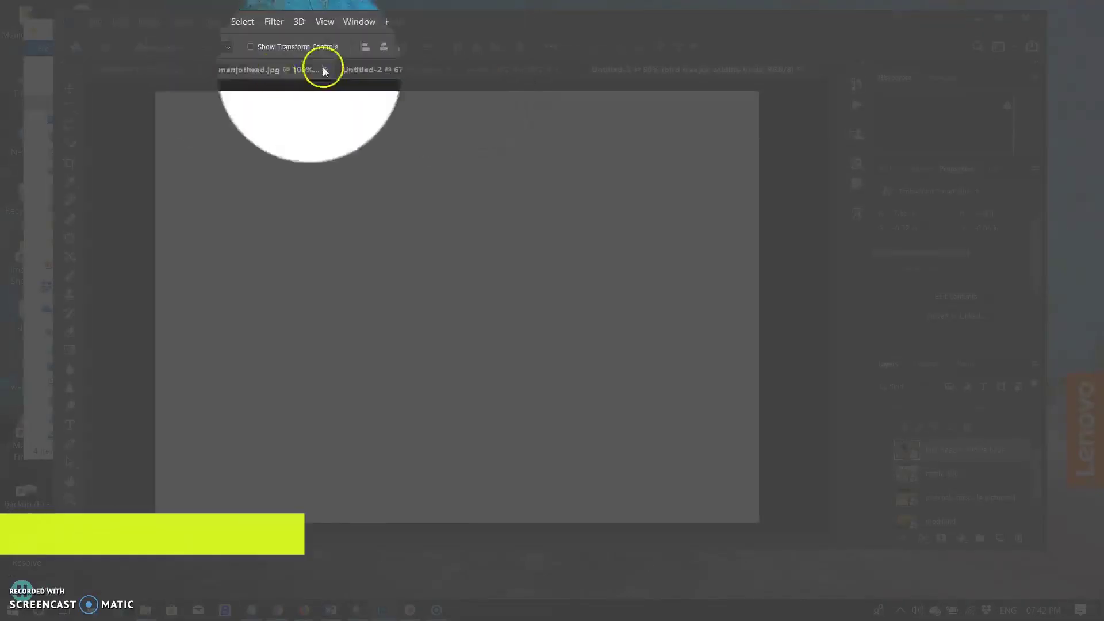
Step: Open the Layer Comps panel and record the Treepie and peacock layer comps
{"action": "left_click", "coordinate": [357, 23]}
{"action": "left_click", "coordinate": [358, 23]}
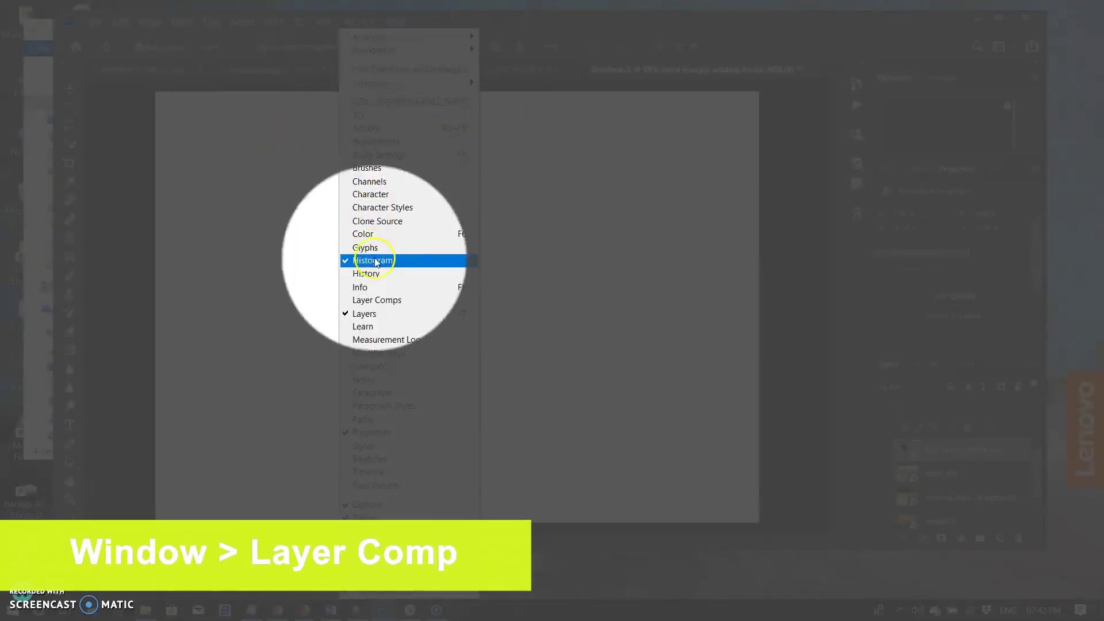
{"action": "left_click", "coordinate": [392, 301]}
{"action": "left_click", "coordinate": [883, 452]}
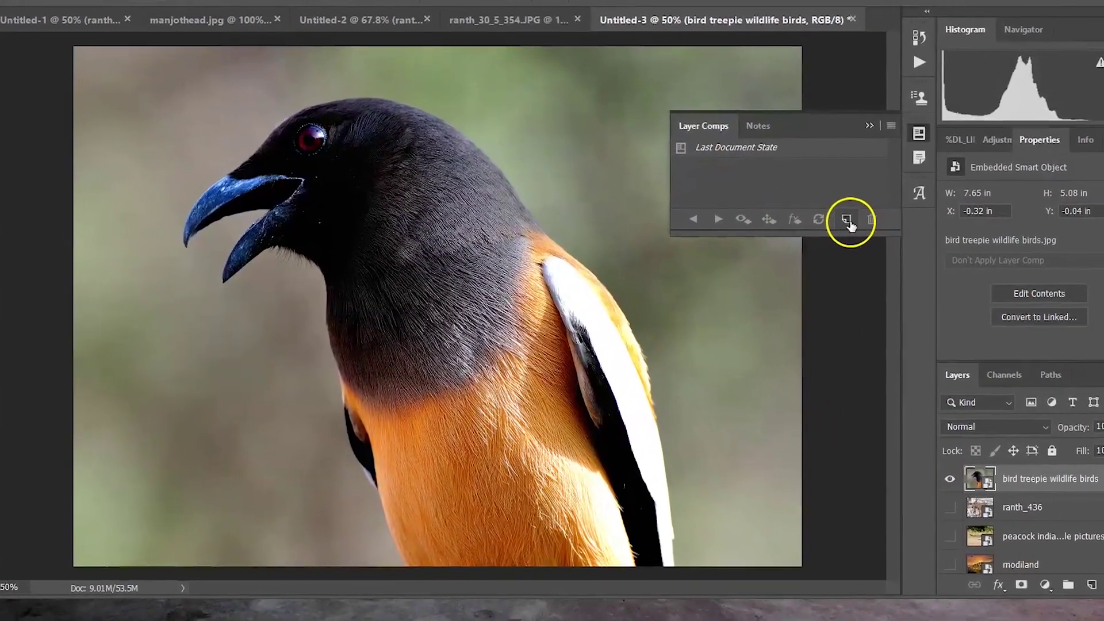
{"action": "left_click", "coordinate": [841, 226]}
{"action": "type", "text": "Tr"}
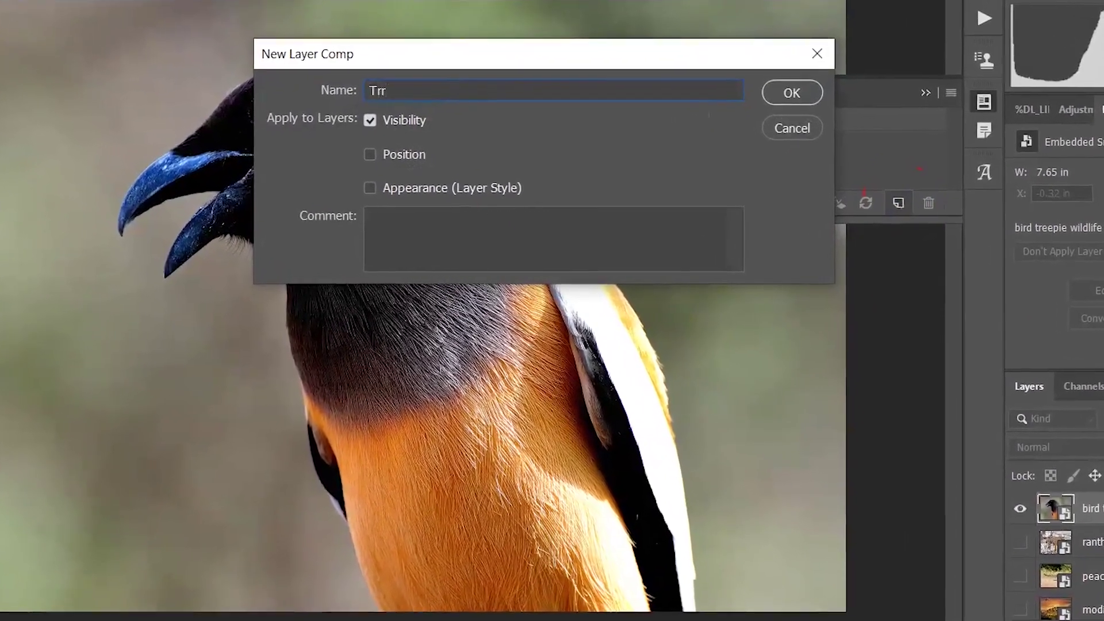
{"action": "type", "text": "eepie"}
{"action": "key", "text": "Return"}
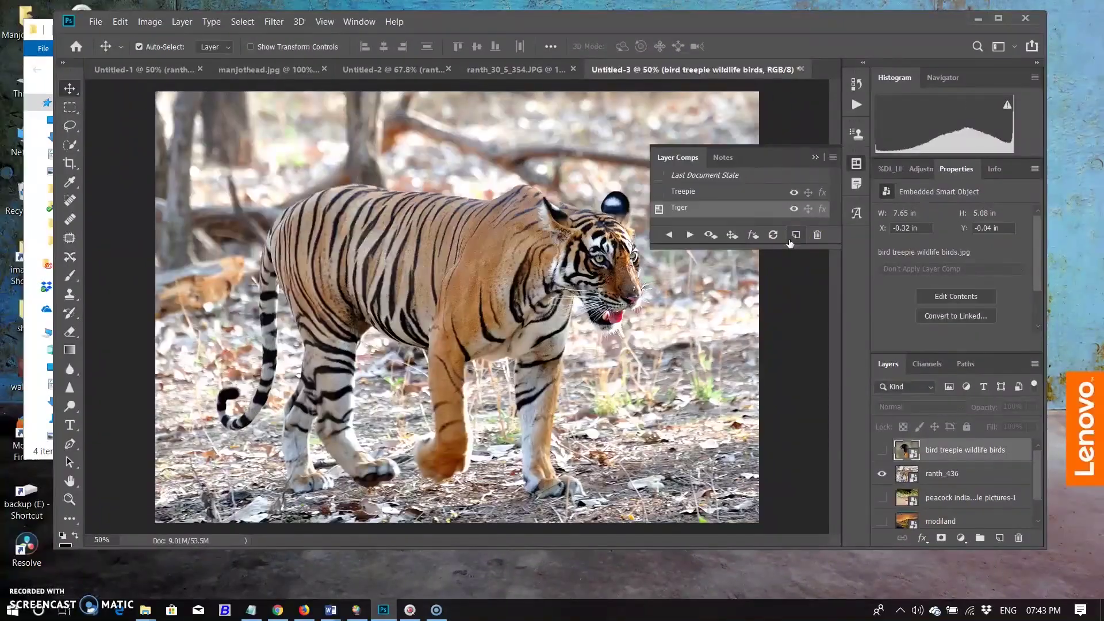
{"action": "left_click", "coordinate": [794, 235]}
{"action": "left_click", "coordinate": [723, 157]}
Step: Save the document as bird treepie wildlife birds.psd
{"action": "left_click", "coordinate": [93, 23]}
{"action": "left_click", "coordinate": [134, 187]}
{"action": "type", "text": "bird"}
{"action": "key", "text": "Return"}
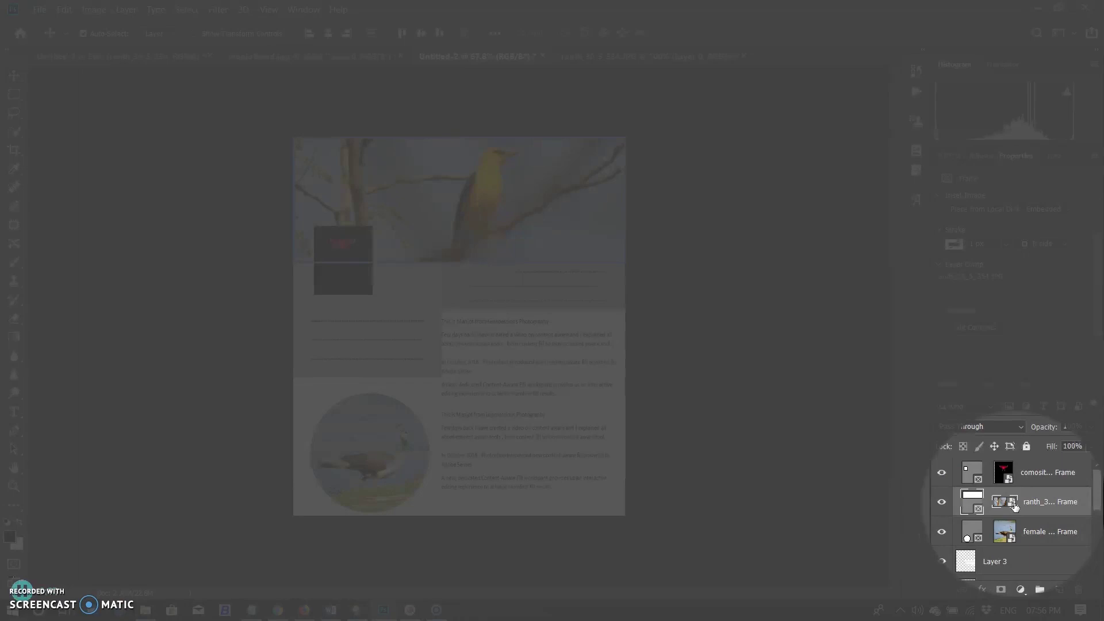
Step: Select the top banner frame in the layout
{"action": "left_click", "coordinate": [974, 510]}
{"action": "left_click", "coordinate": [1007, 504]}
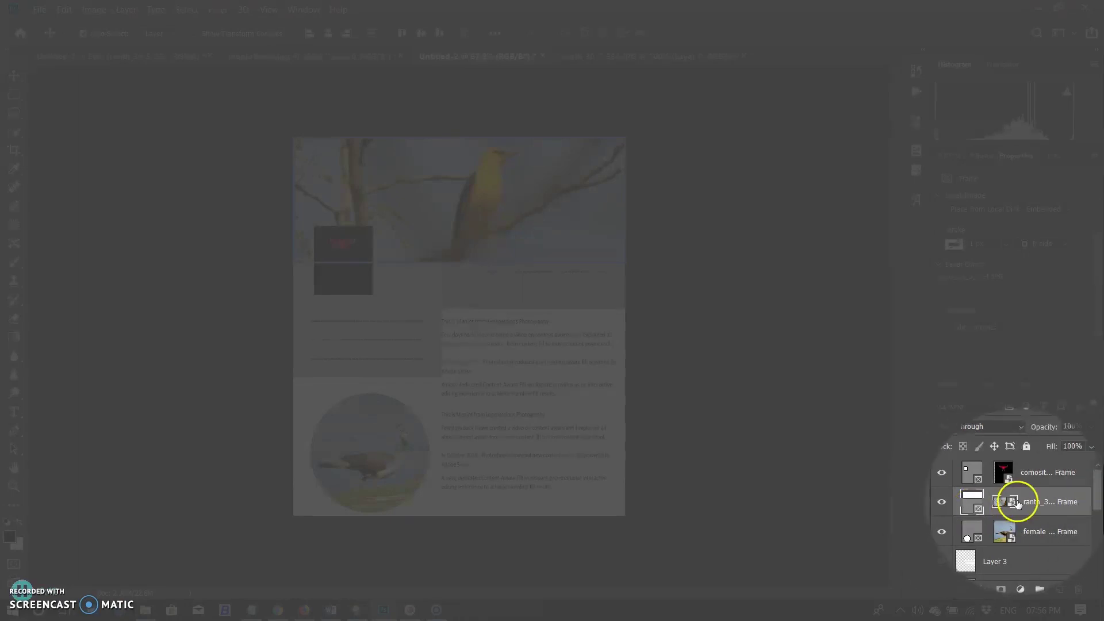
{"action": "left_click", "coordinate": [975, 505]}
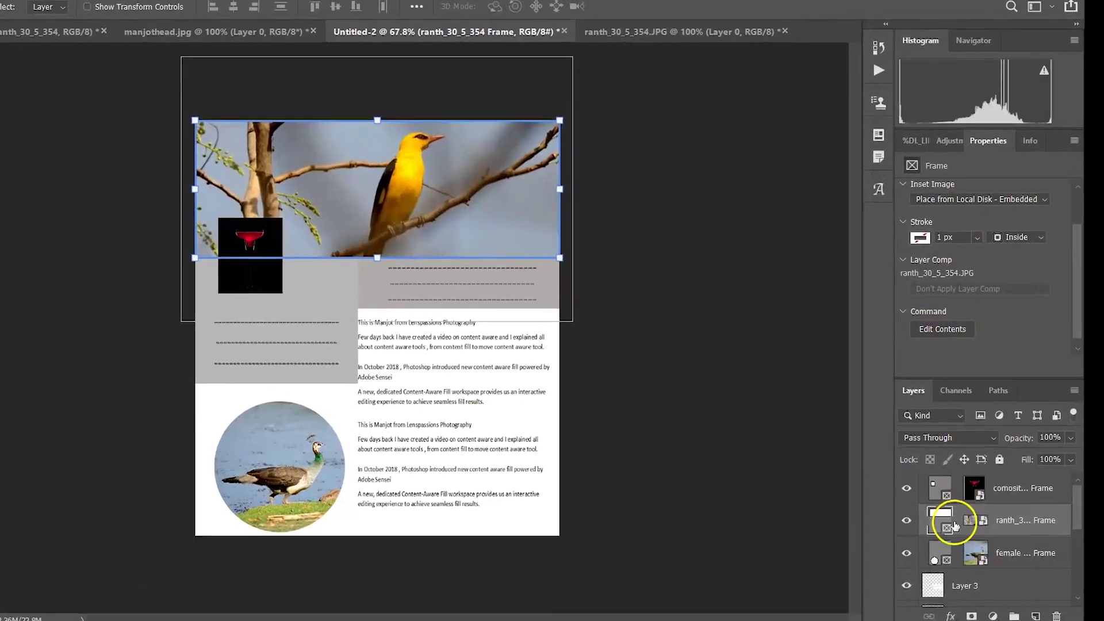
{"action": "left_click", "coordinate": [963, 498]}
{"action": "left_click", "coordinate": [906, 559]}
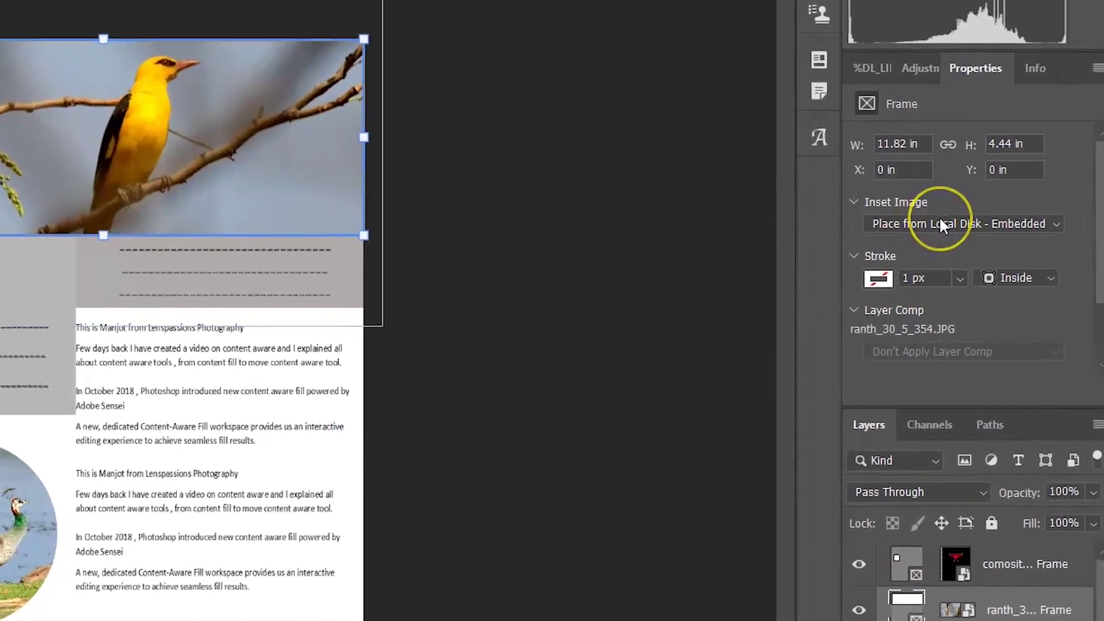
Step: Place bird treepie wildlife birds.psd into the banner frame as an embedded image
{"action": "left_click", "coordinate": [933, 238]}
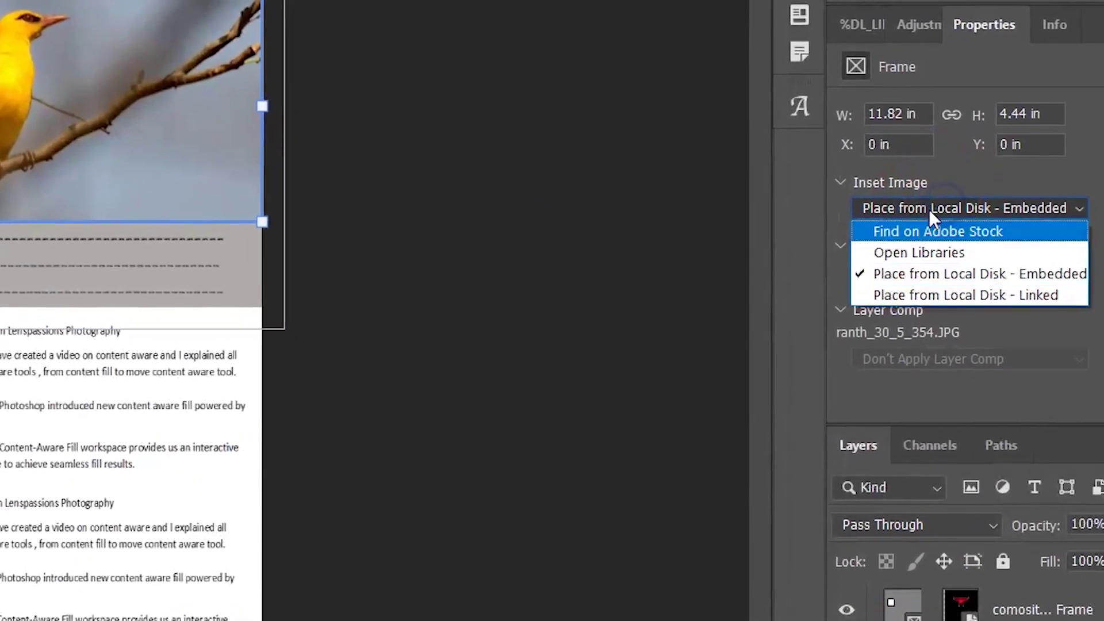
{"action": "left_click", "coordinate": [966, 273]}
{"action": "left_click", "coordinate": [491, 126]}
{"action": "left_click", "coordinate": [432, 322]}
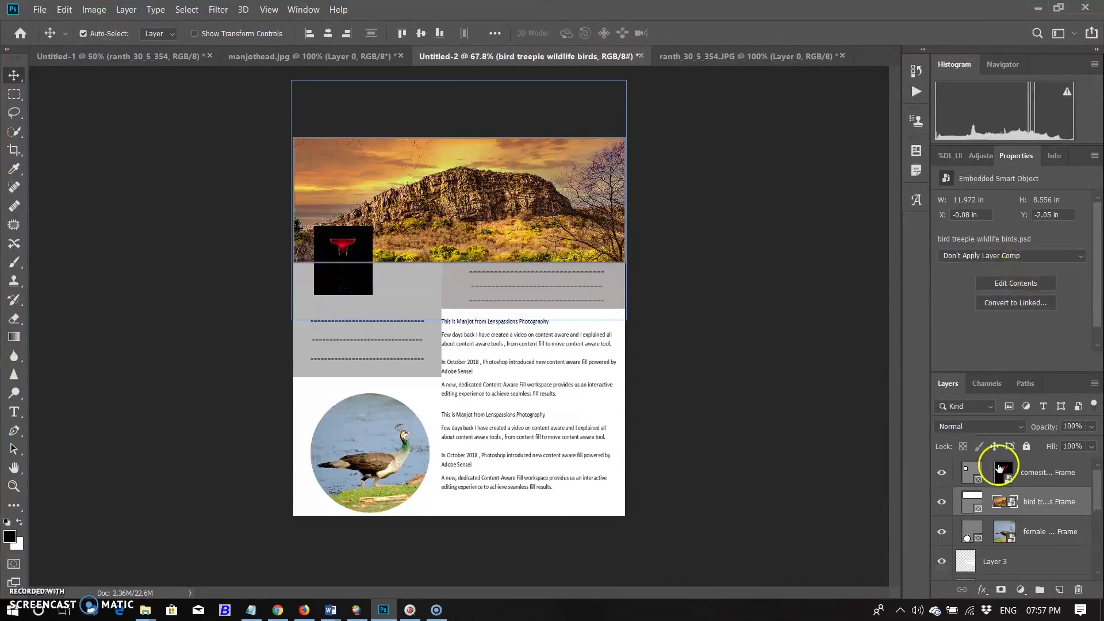
Step: Show the Treepie comp in the banner frame and realign the frame to the page edge
{"action": "left_click", "coordinate": [972, 499]}
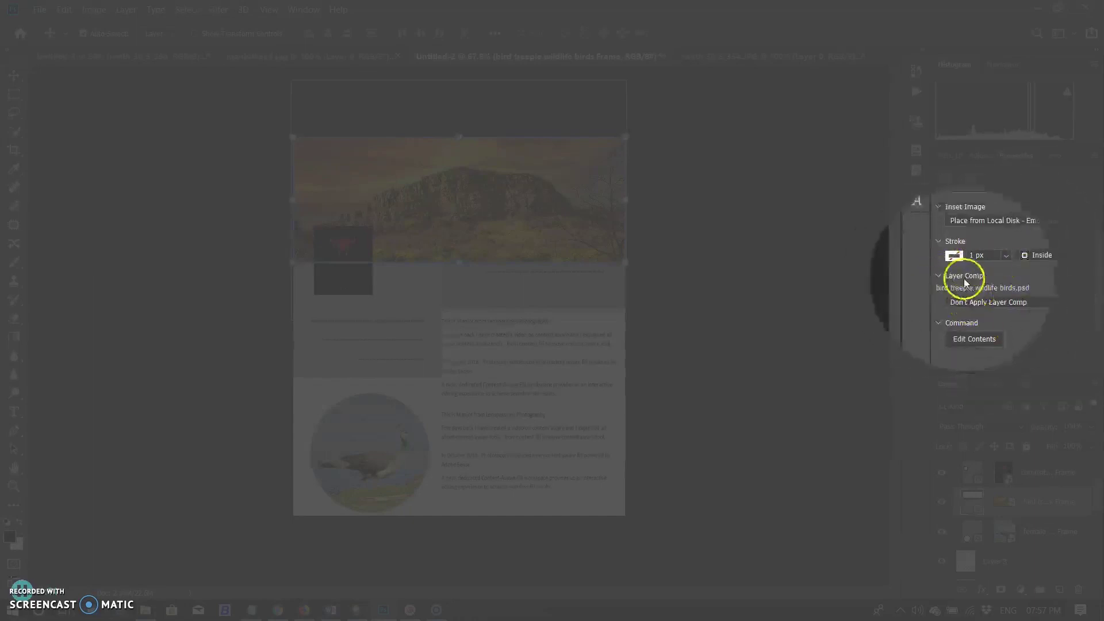
{"action": "left_click", "coordinate": [994, 302]}
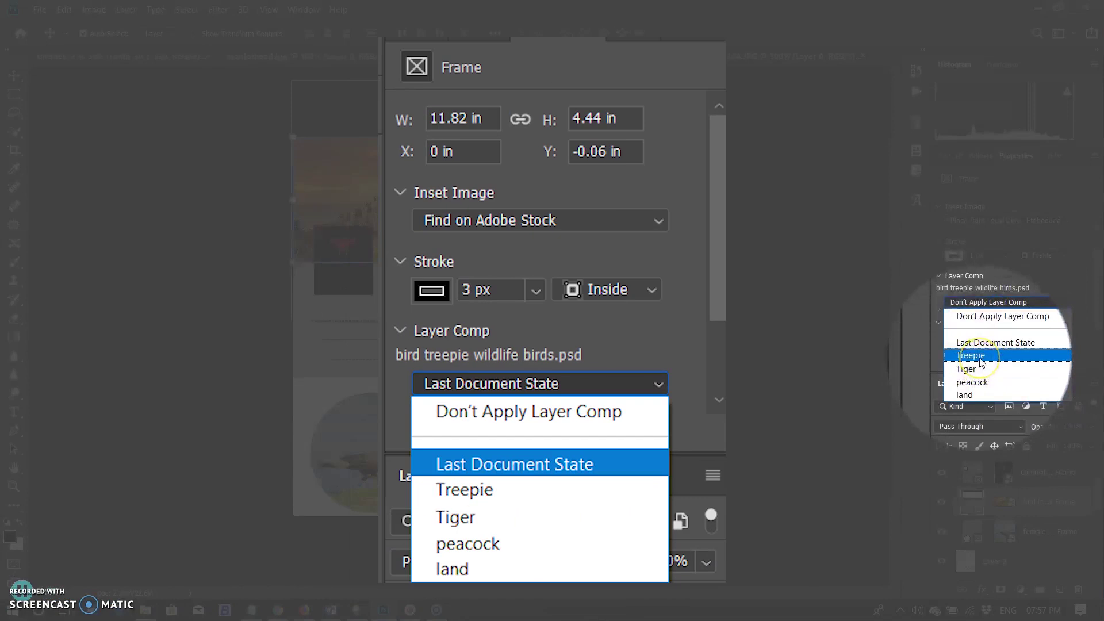
{"action": "left_click", "coordinate": [981, 361]}
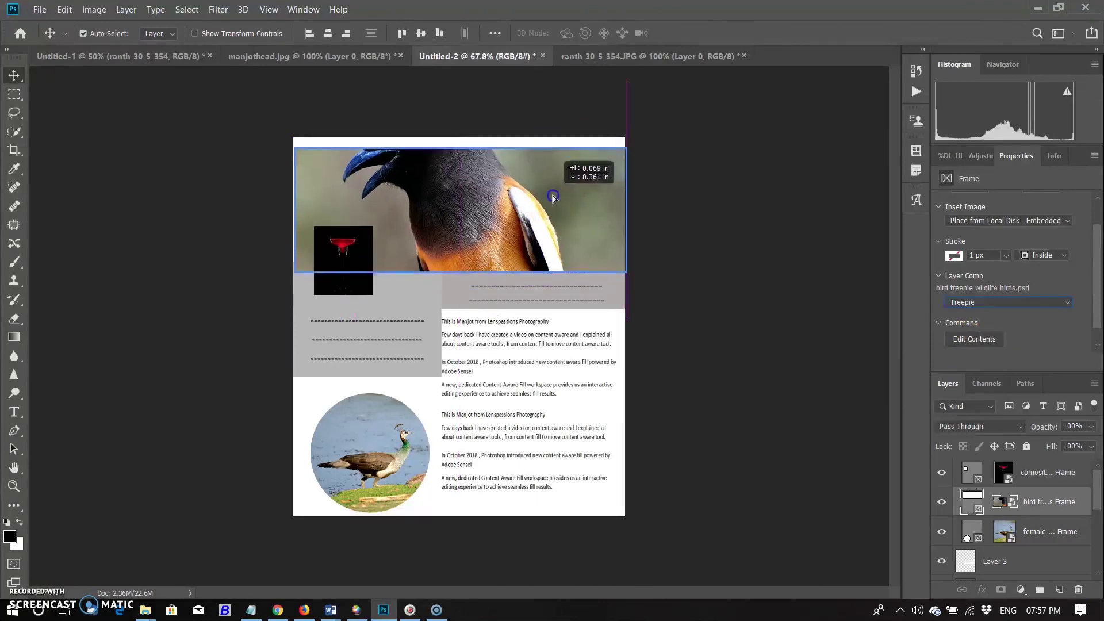
{"action": "left_click_drag", "start_coordinate": [547, 214], "coordinate": [549, 185]}
{"action": "left_click", "coordinate": [1007, 302]}
Step: Cycle the banner through the Tiger, peacock and land comps, then select the small dark frame
{"action": "left_click", "coordinate": [999, 376]}
{"action": "left_click", "coordinate": [1007, 302]}
{"action": "left_click", "coordinate": [993, 381]}
{"action": "left_click", "coordinate": [1008, 302]}
{"action": "left_click", "coordinate": [992, 394]}
{"action": "left_click", "coordinate": [1001, 303]}
{"action": "left_click", "coordinate": [998, 375]}
{"action": "left_click", "coordinate": [1001, 302]}
{"action": "left_click", "coordinate": [998, 367]}
{"action": "left_click", "coordinate": [997, 296]}
{"action": "left_click", "coordinate": [1009, 328]}
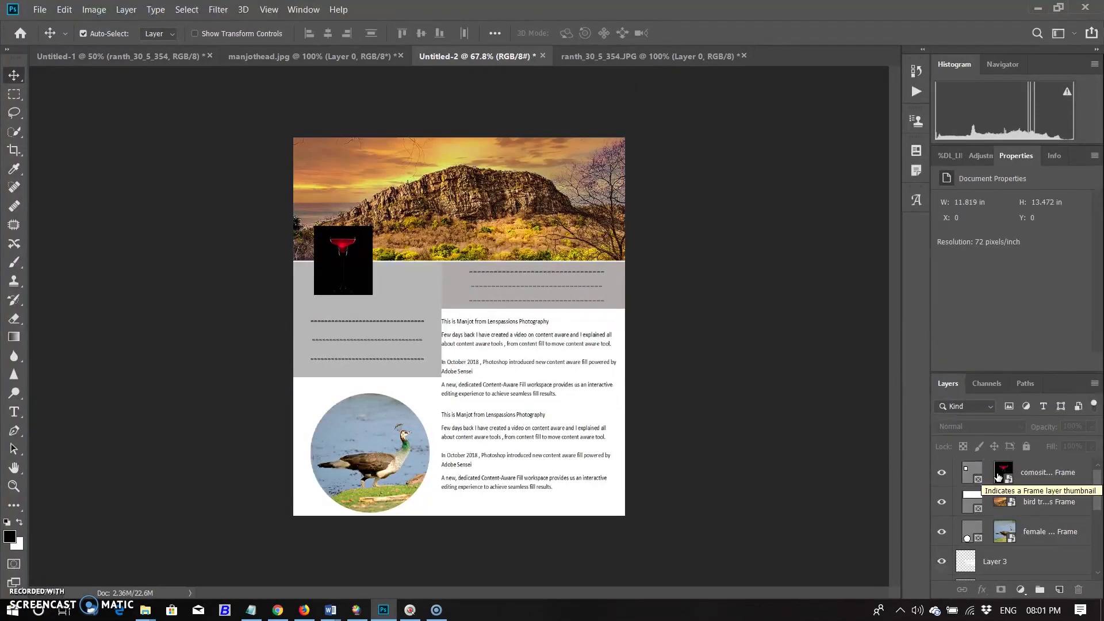
{"action": "left_click", "coordinate": [997, 477]}
Step: Give the small dark photo frame a red stroke
{"action": "left_click", "coordinate": [955, 291]}
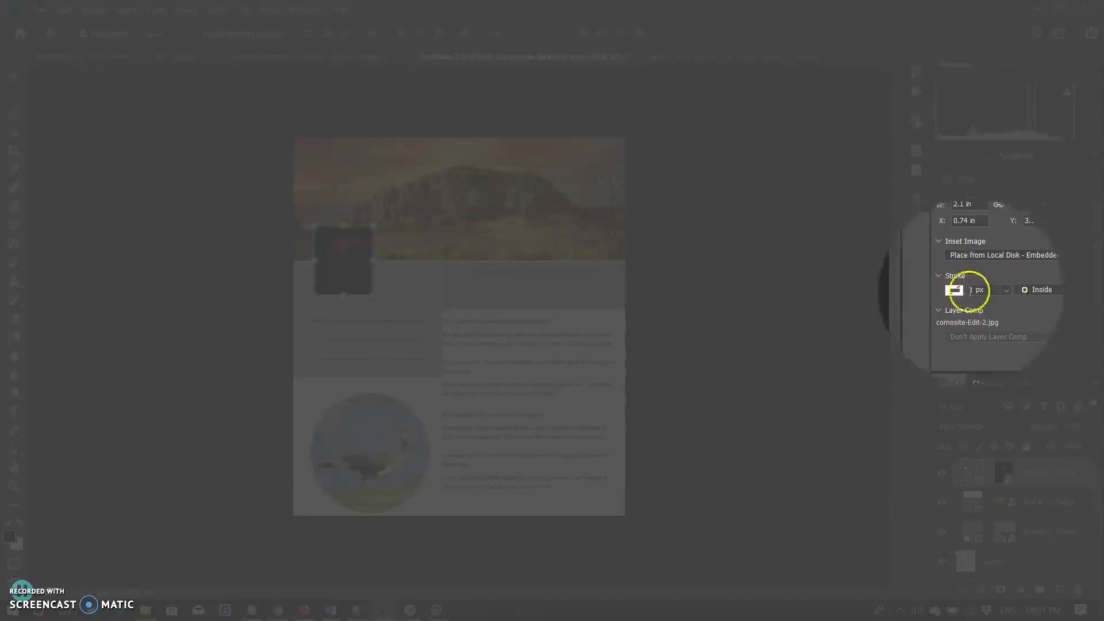
{"action": "left_click", "coordinate": [948, 381]}
{"action": "left_click", "coordinate": [1015, 308]}
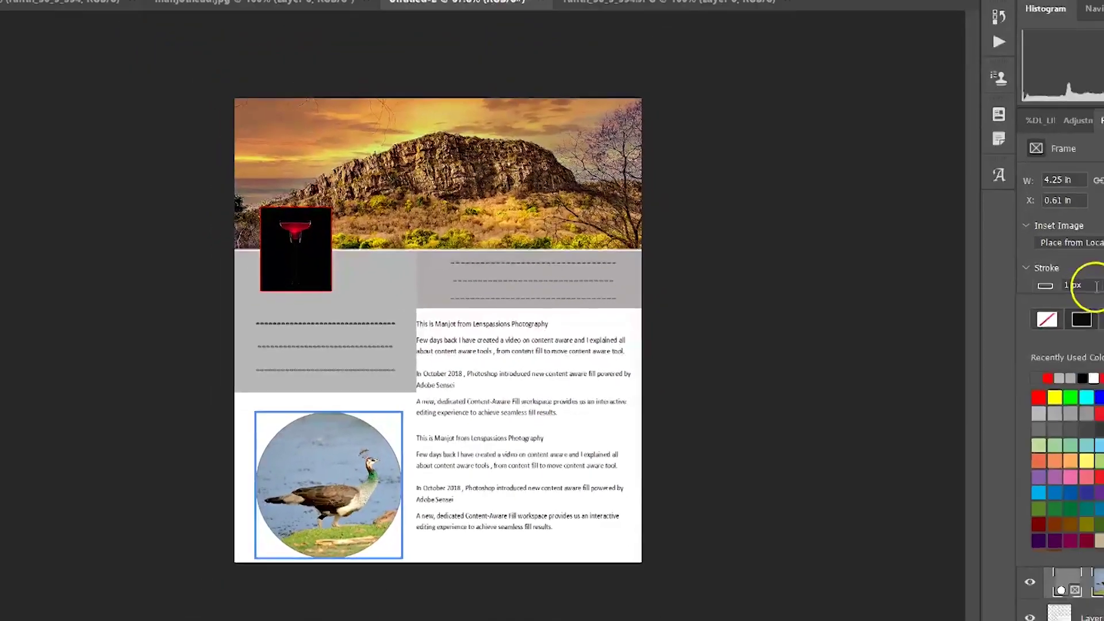
Step: Move the peacock frame's stroke to Outside, then select the bird banner frame
{"action": "left_click", "coordinate": [1046, 291]}
{"action": "left_click", "coordinate": [1049, 324]}
{"action": "left_click", "coordinate": [797, 393]}
{"action": "left_click", "coordinate": [972, 501]}
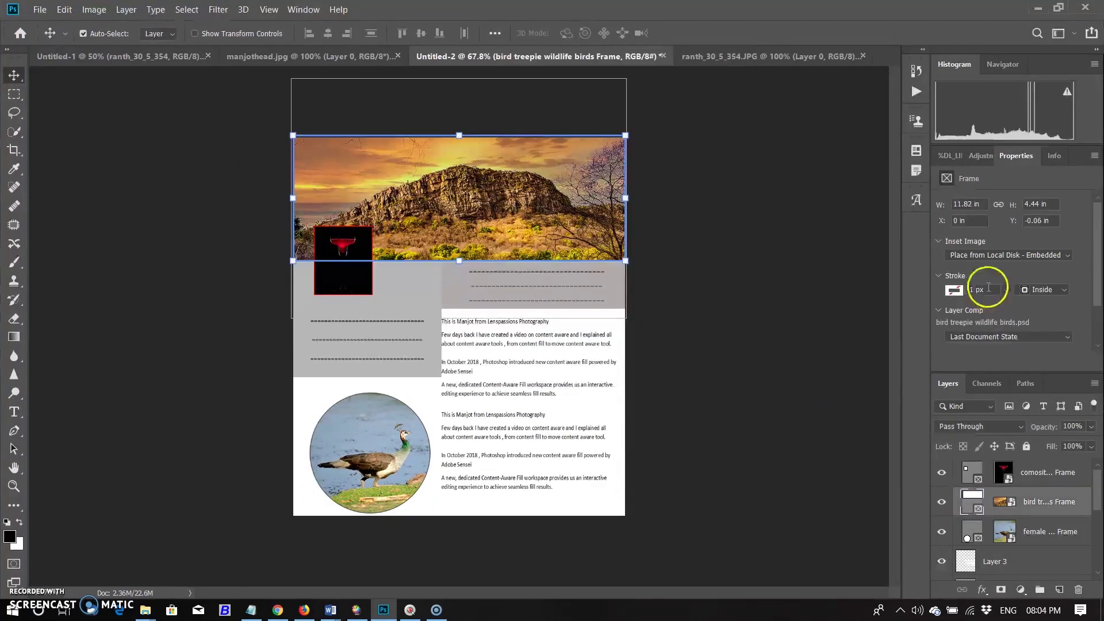
{"action": "key", "text": "alt+bracketleft"}
{"action": "key", "text": "alt+bracketleft"}
{"action": "key", "text": "alt+bracketleft"}
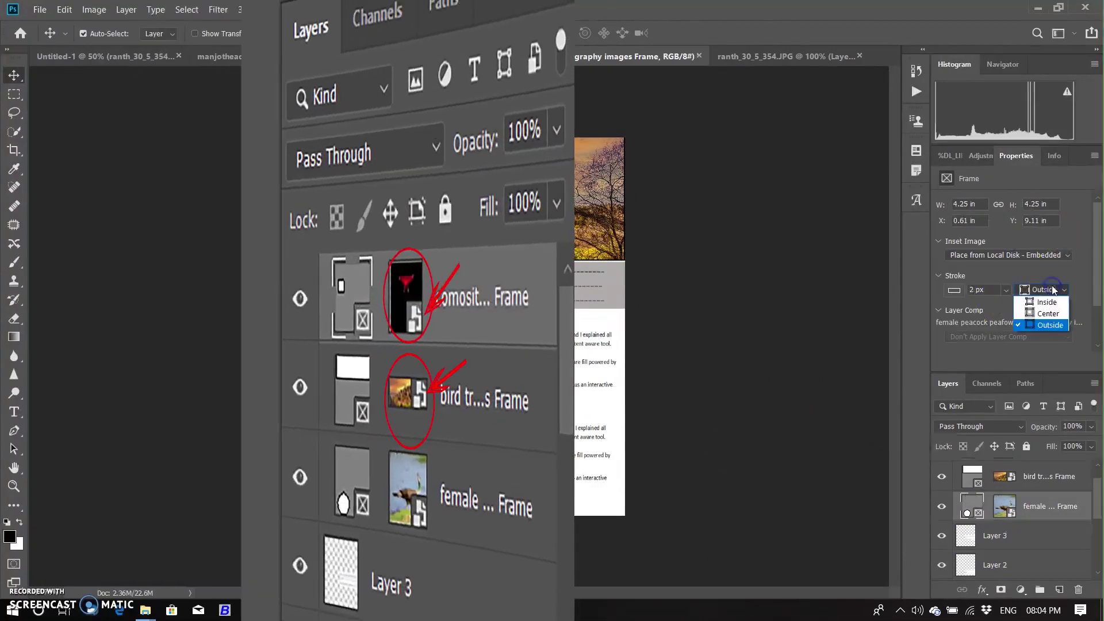